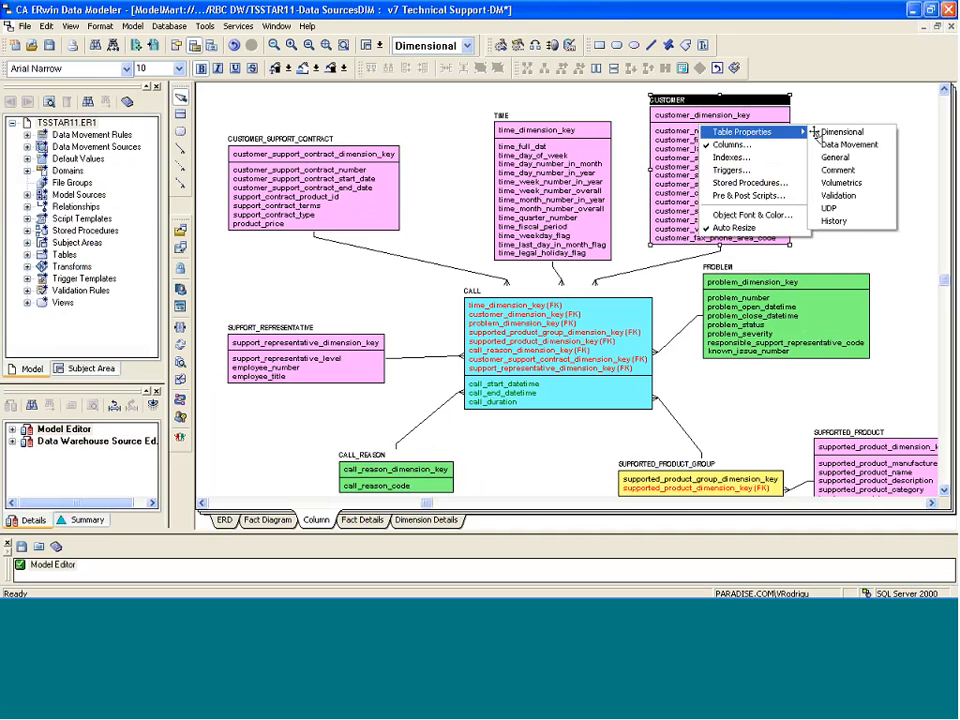
Try the slowly changing dimension type in the CUSTOMER table's dimensional properties and discard it.
{"action": "left_click", "coordinate": [816, 133]}
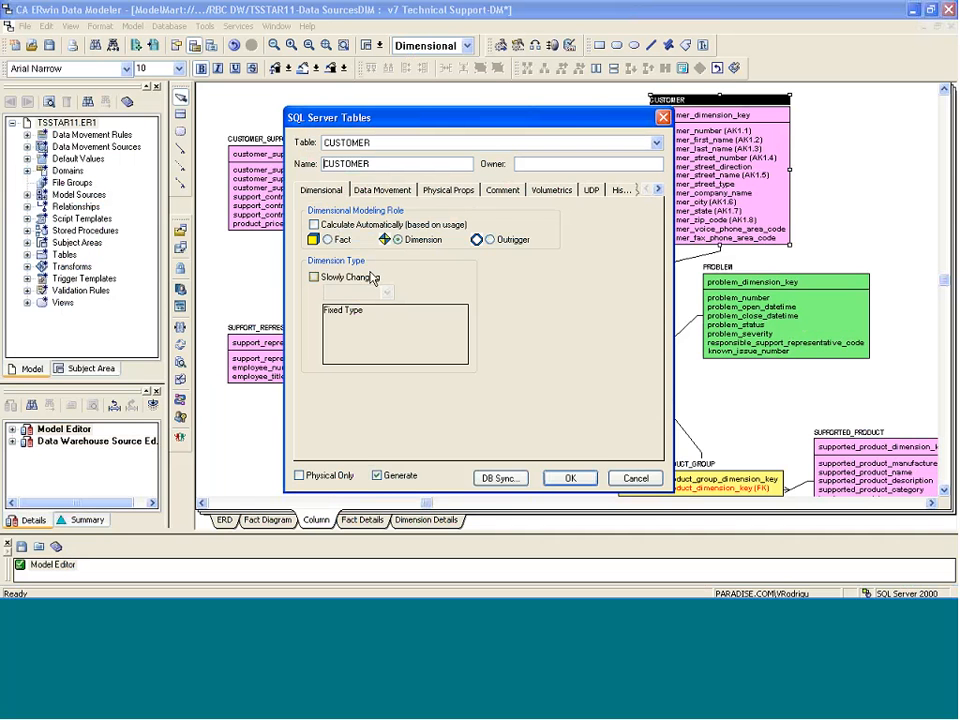
{"action": "left_click", "coordinate": [336, 277]}
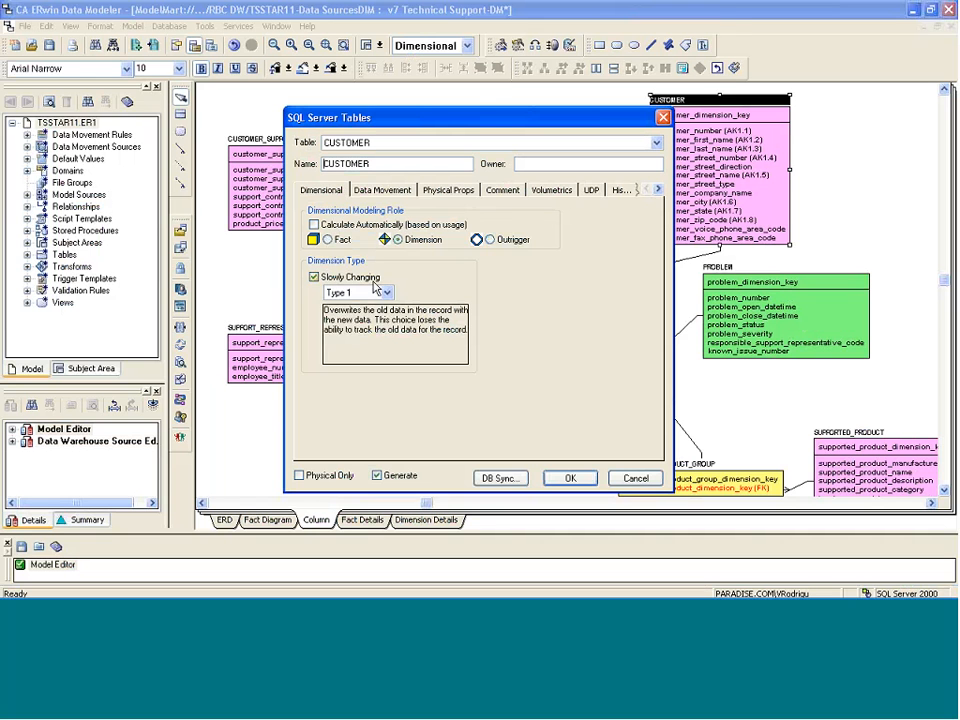
{"action": "left_click", "coordinate": [314, 278]}
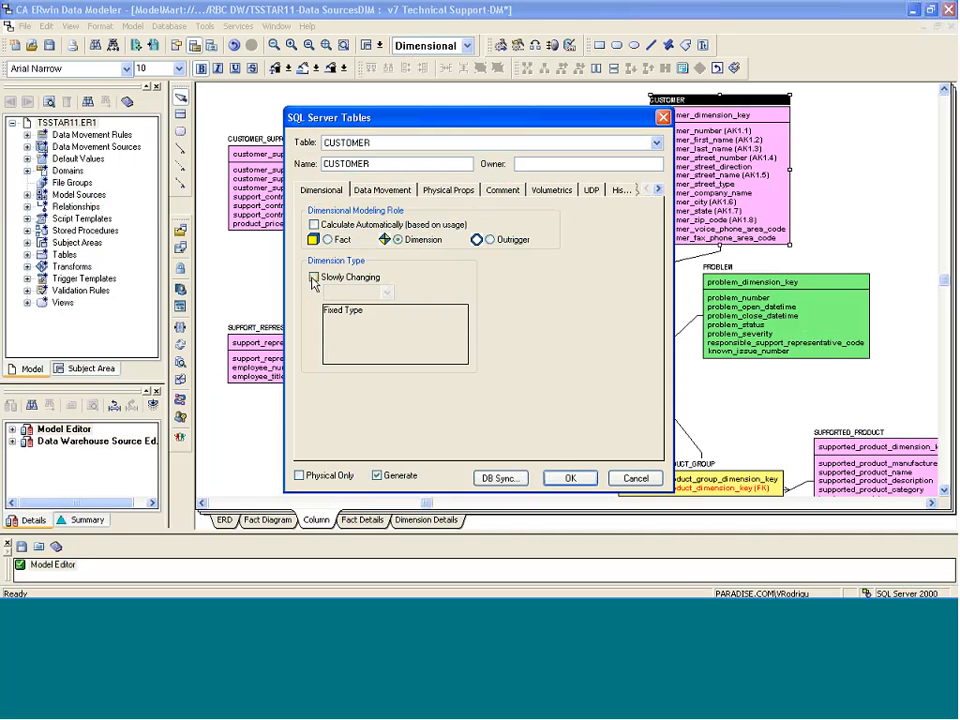
{"action": "left_click", "coordinate": [645, 480]}
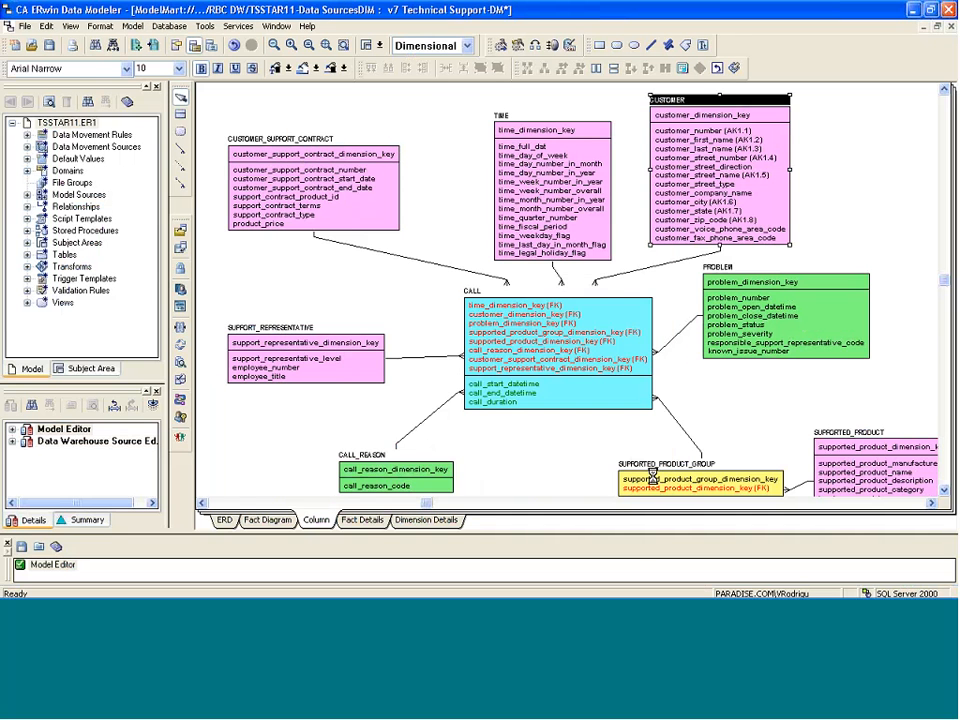
Open the data warehouse source selector from the data source settings of the CUSTOMER table's customer_number column.
{"action": "right_click", "coordinate": [717, 132]}
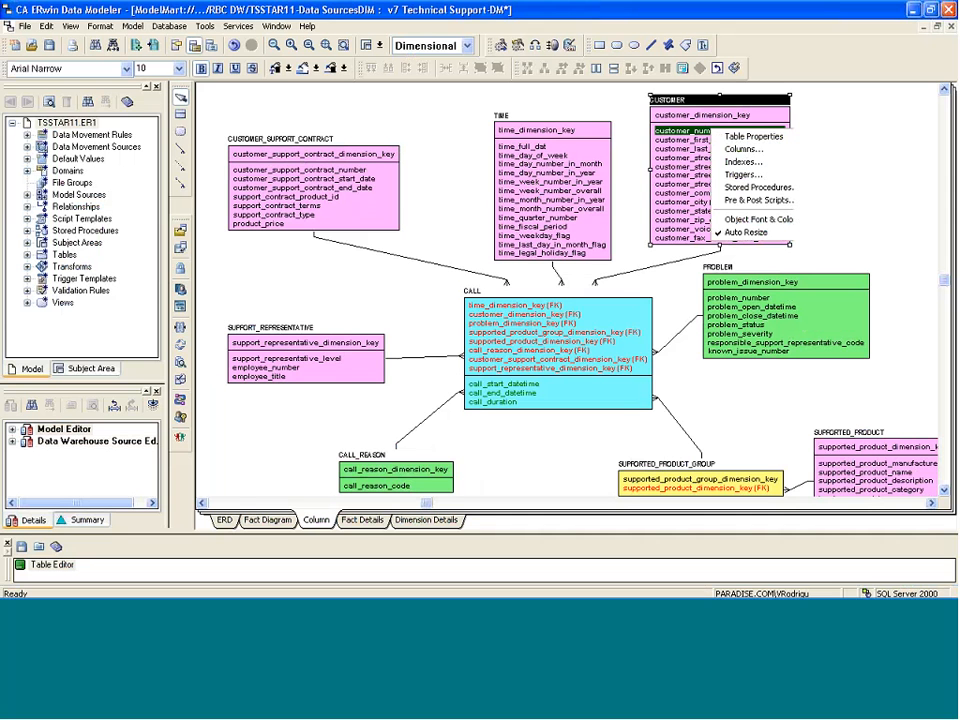
{"action": "left_click", "coordinate": [743, 149]}
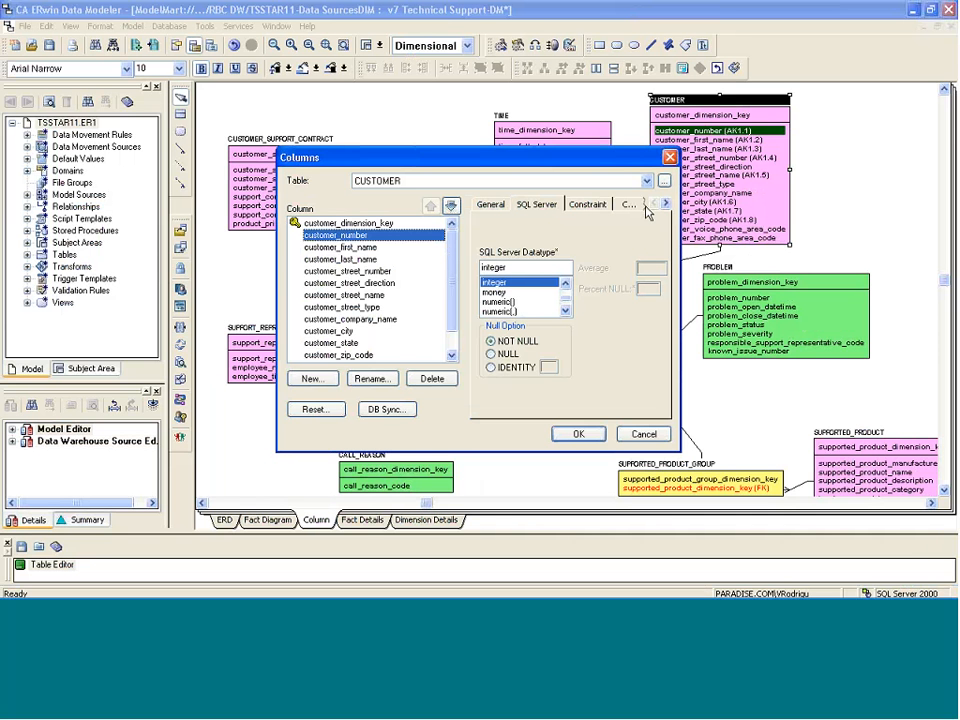
{"action": "left_click", "coordinate": [666, 204]}
{"action": "left_click", "coordinate": [666, 204]}
{"action": "left_click", "coordinate": [666, 204]}
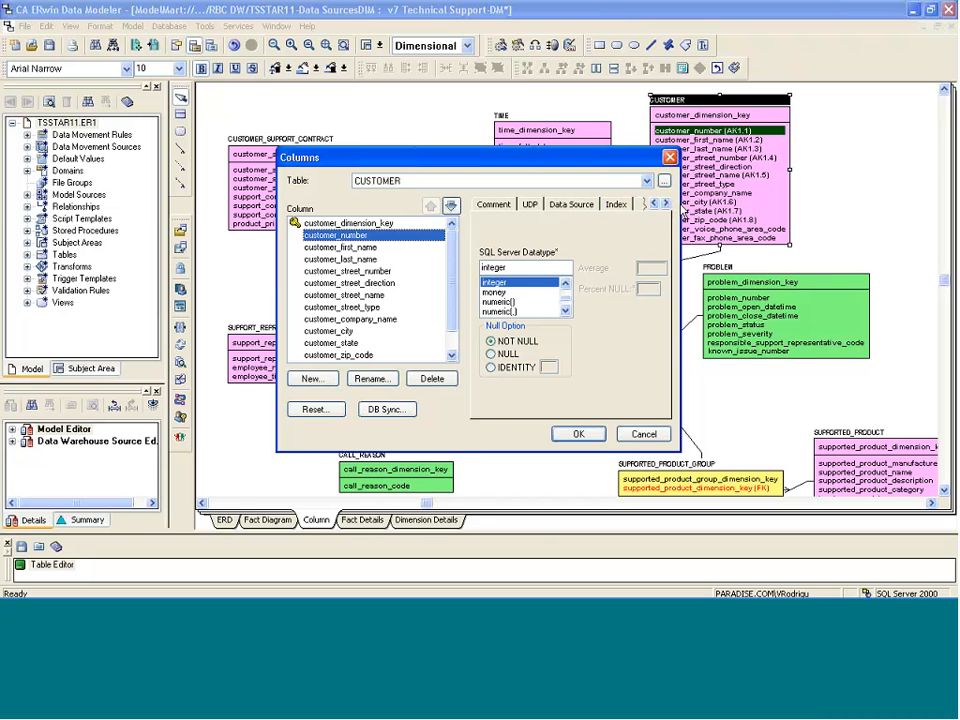
{"action": "left_click", "coordinate": [665, 205]}
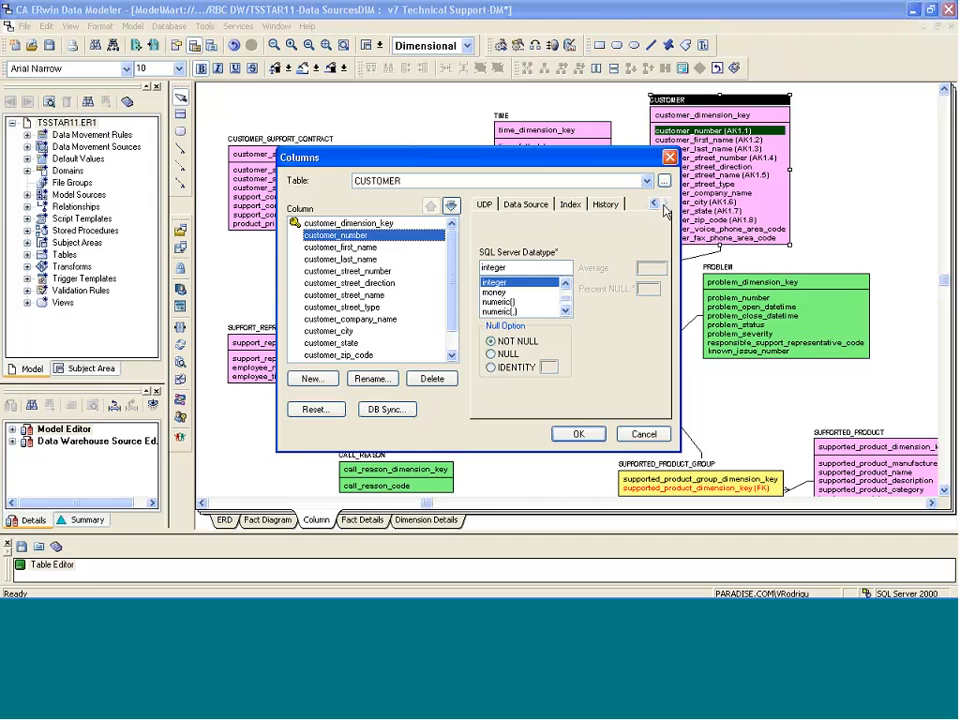
{"action": "left_click", "coordinate": [550, 207]}
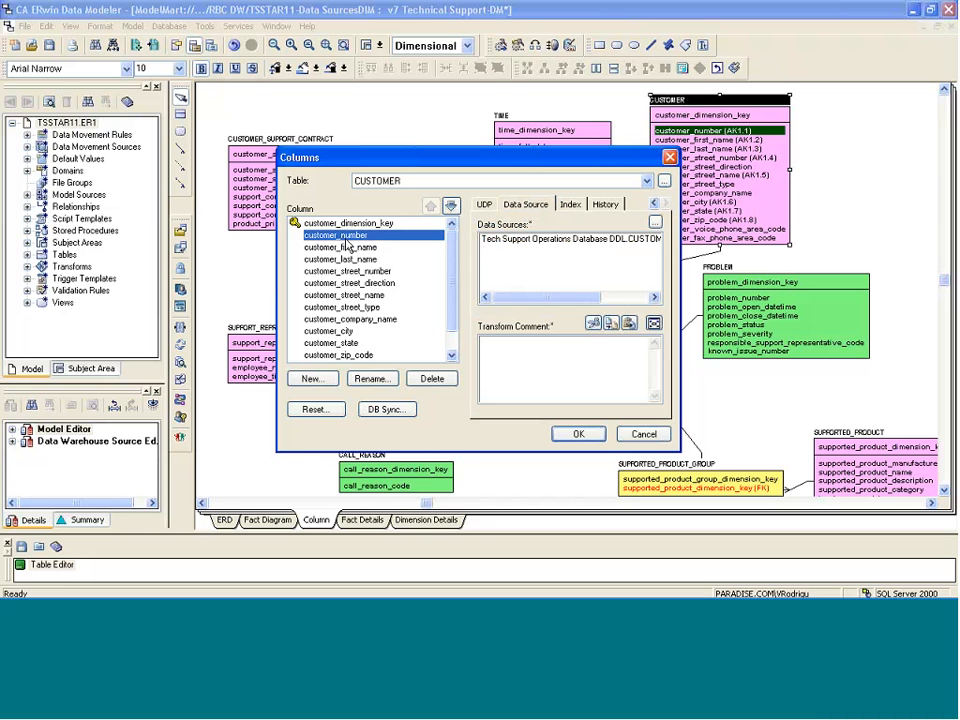
{"action": "left_click", "coordinate": [573, 241]}
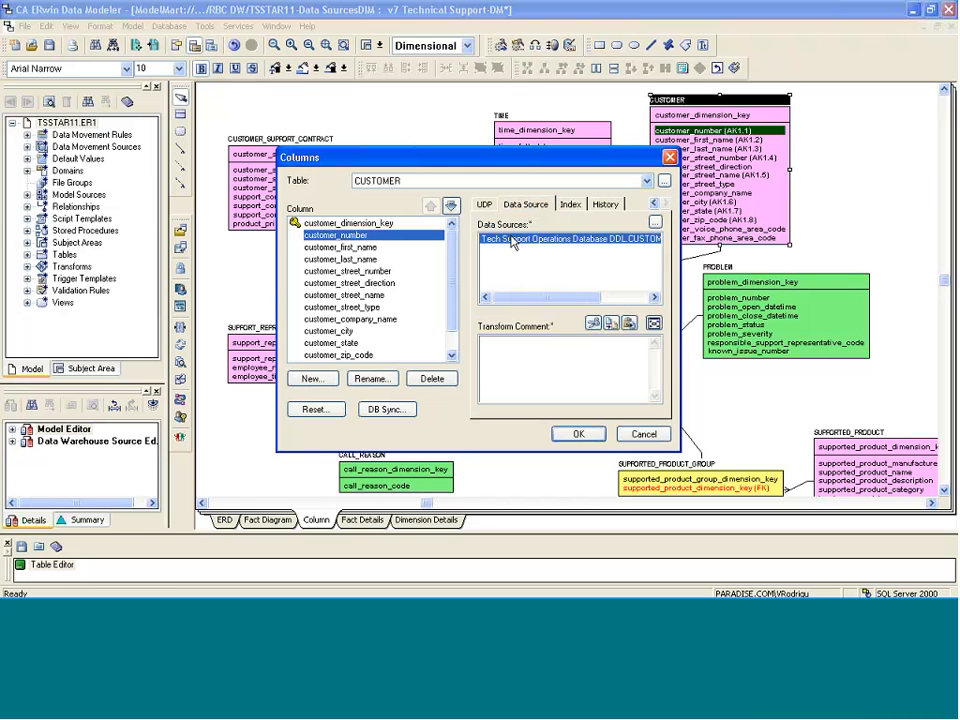
{"action": "left_click", "coordinate": [654, 223]}
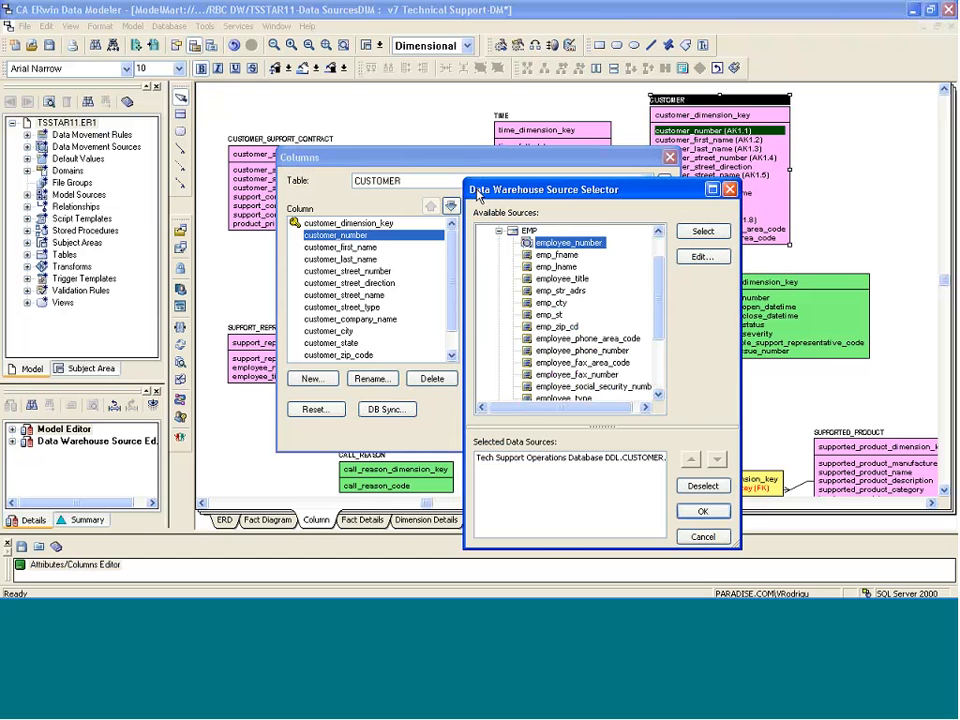
Examine the tables available in Tech Support Operations Database DDL, including the columns of the EMP table.
{"action": "left_click_drag", "start_coordinate": [477, 190], "coordinate": [381, 150]}
{"action": "scroll", "coordinate": [410, 215], "scroll_direction": "up", "scroll_amount": 1}
{"action": "left_click", "coordinate": [403, 226]}
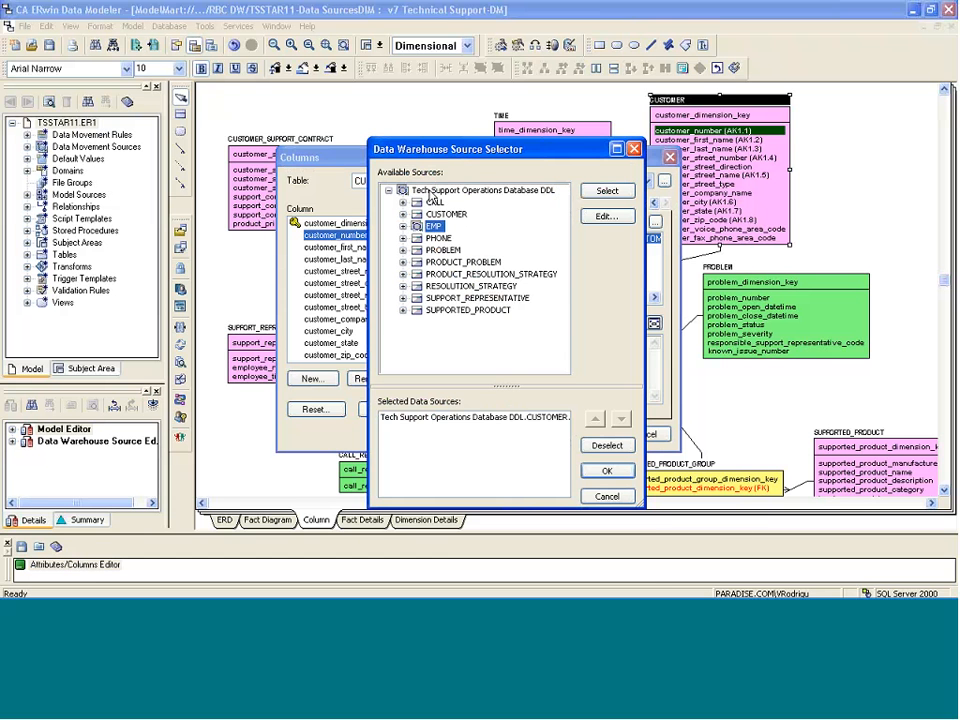
{"action": "left_click", "coordinate": [432, 190]}
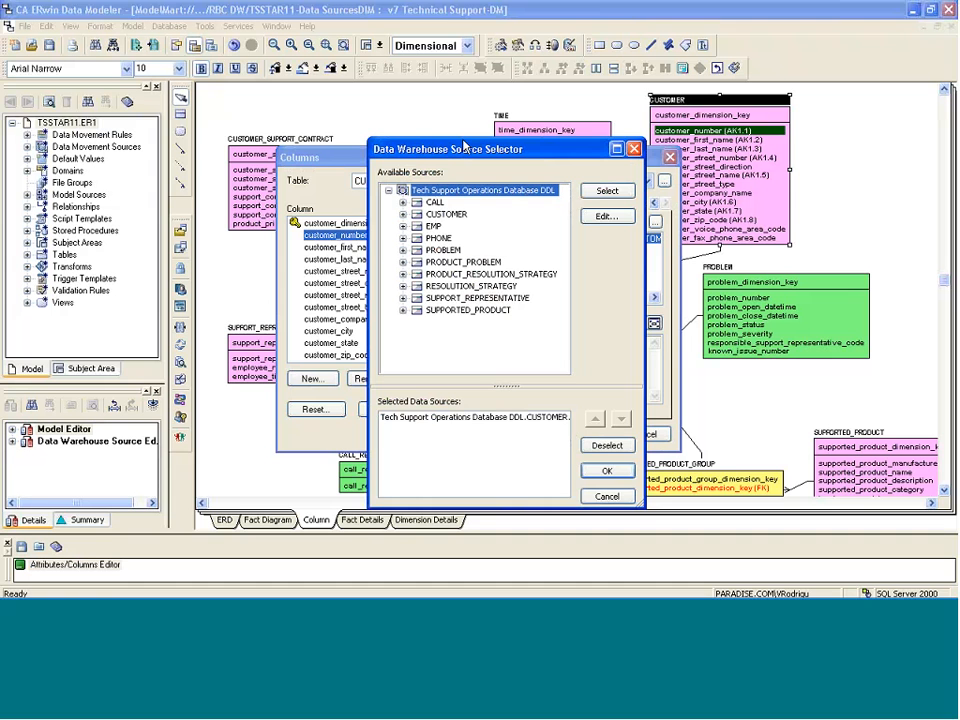
{"action": "left_click_drag", "start_coordinate": [464, 142], "coordinate": [454, 132]}
{"action": "left_click", "coordinate": [393, 216]}
{"action": "mouse_move", "coordinate": [550, 213]}
{"action": "left_mouse_down"}
{"action": "mouse_move", "coordinate": [557, 241]}
{"action": "mouse_move", "coordinate": [558, 204]}
{"action": "left_mouse_up"}
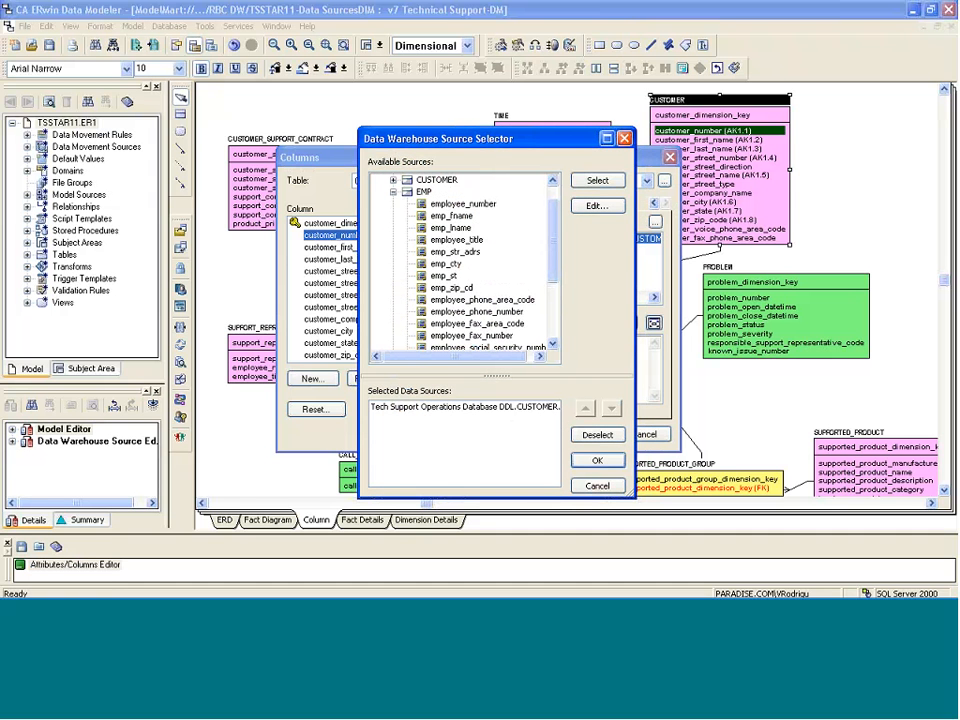
{"action": "left_click", "coordinate": [393, 191]}
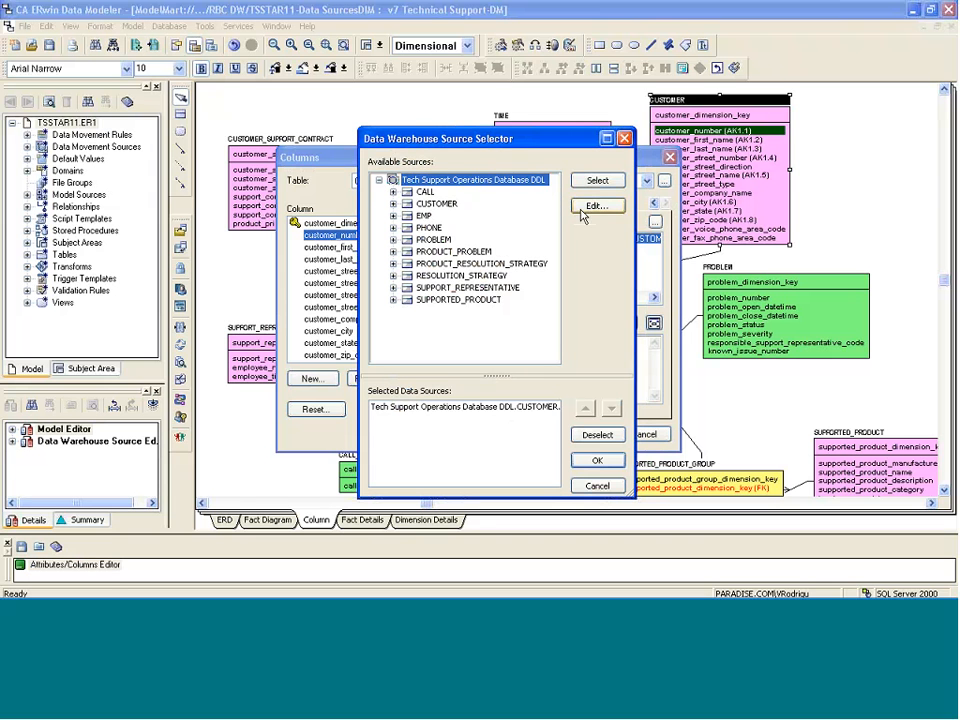
{"action": "left_click_drag", "start_coordinate": [549, 133], "coordinate": [541, 119]}
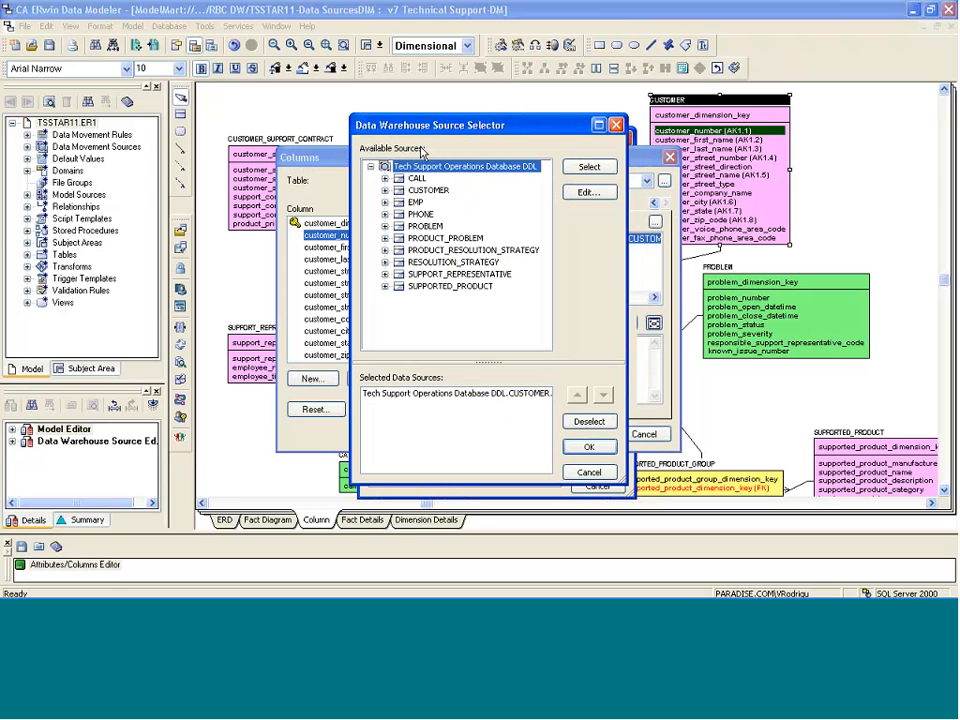
Edit the data warehouse sources and add a new source named Pubs with SQL Server 2005 as its version.
{"action": "left_click", "coordinate": [601, 194]}
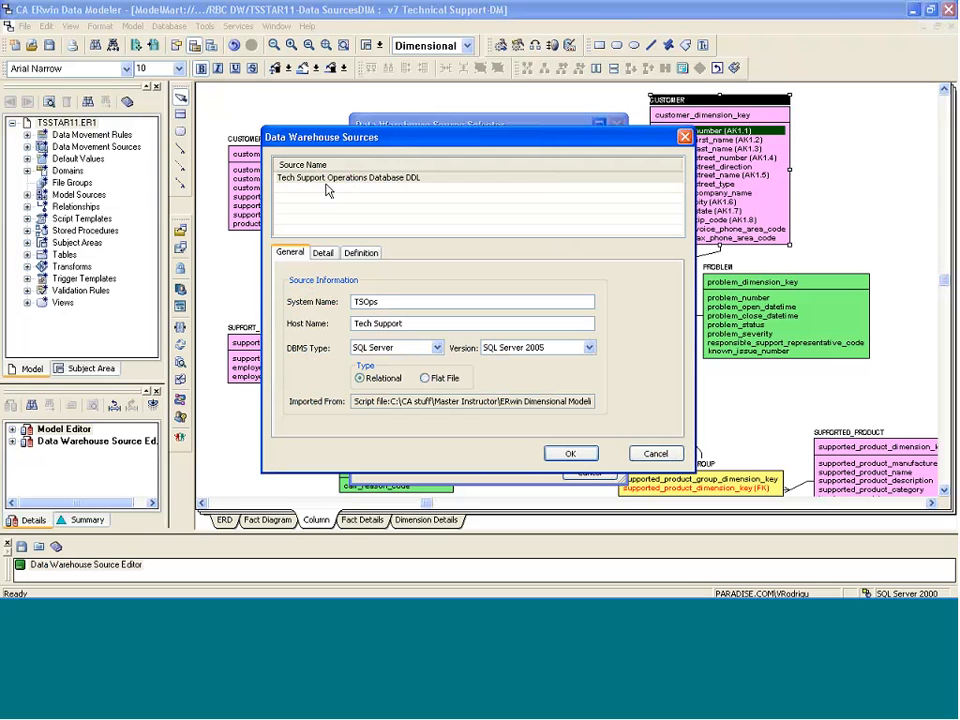
{"action": "left_click", "coordinate": [381, 189]}
{"action": "type", "text": "P"}
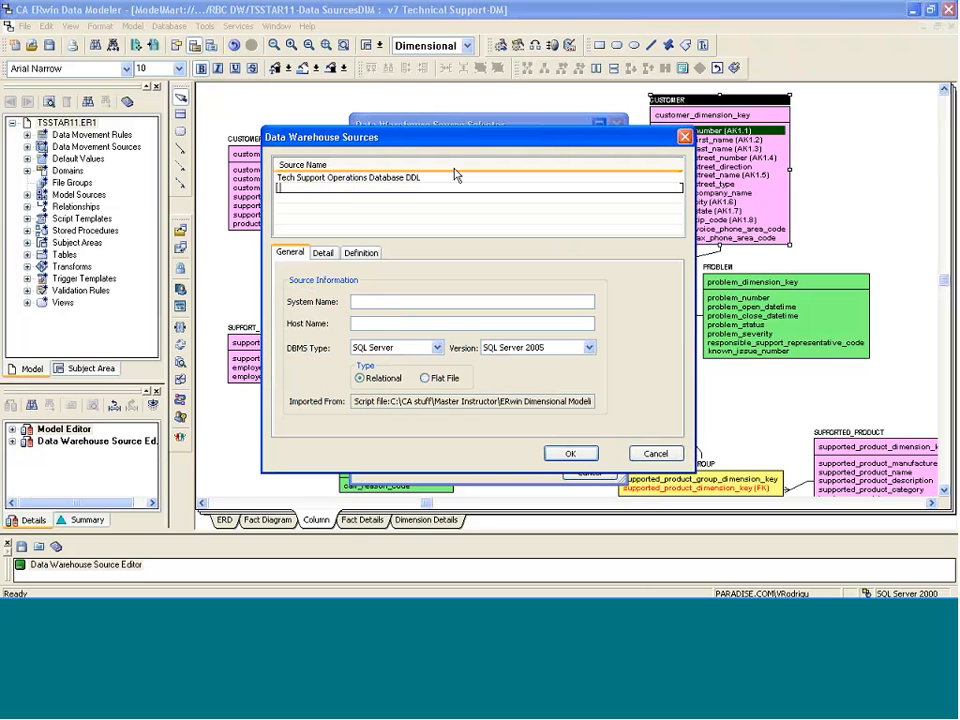
{"action": "type", "text": "ubs"}
{"action": "key", "text": "BackSpace"}
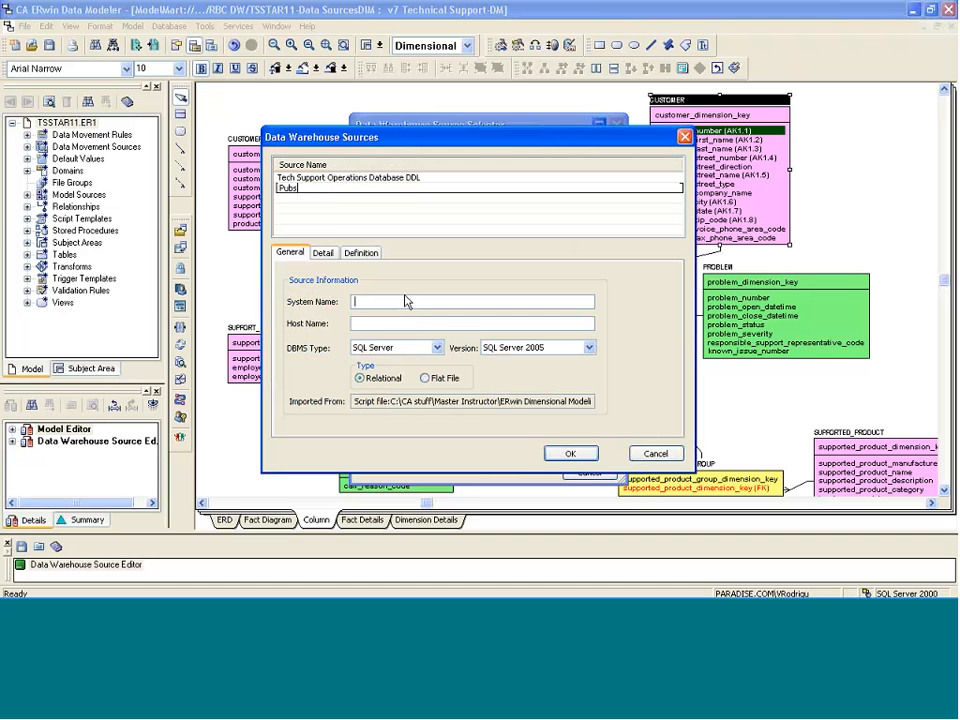
{"action": "key", "text": "Tab"}
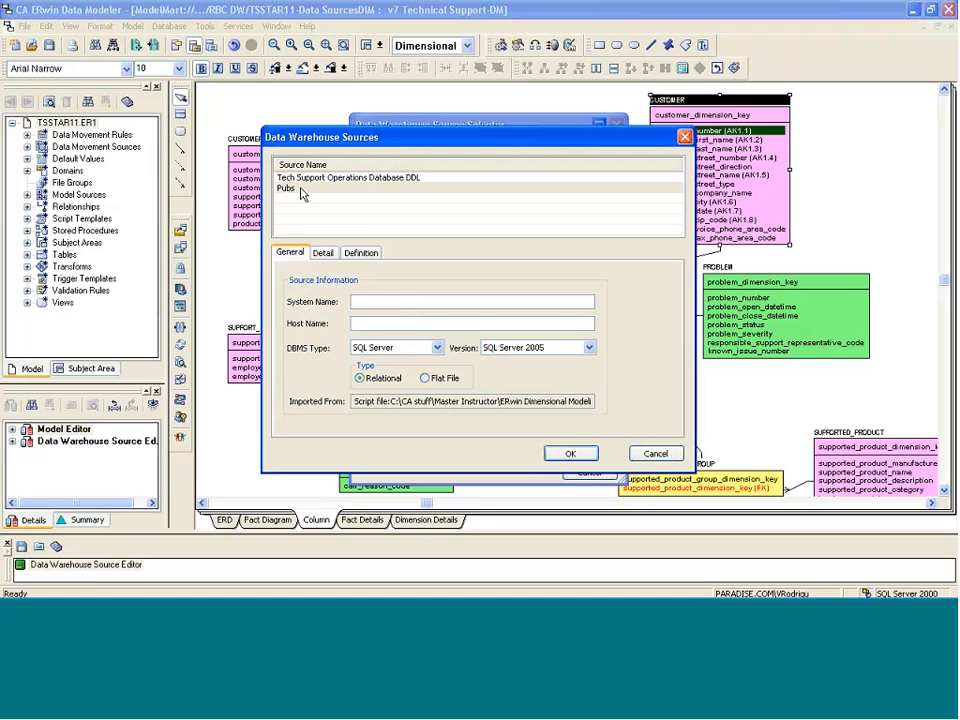
{"action": "left_click", "coordinate": [300, 188]}
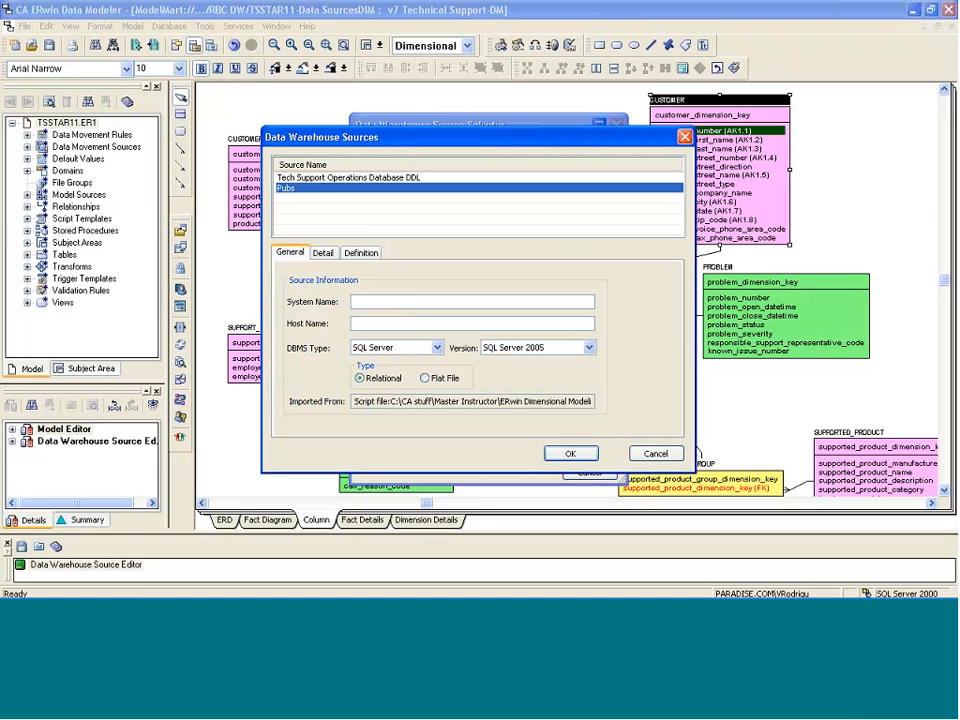
{"action": "left_click", "coordinate": [547, 347]}
{"action": "left_click", "coordinate": [547, 357]}
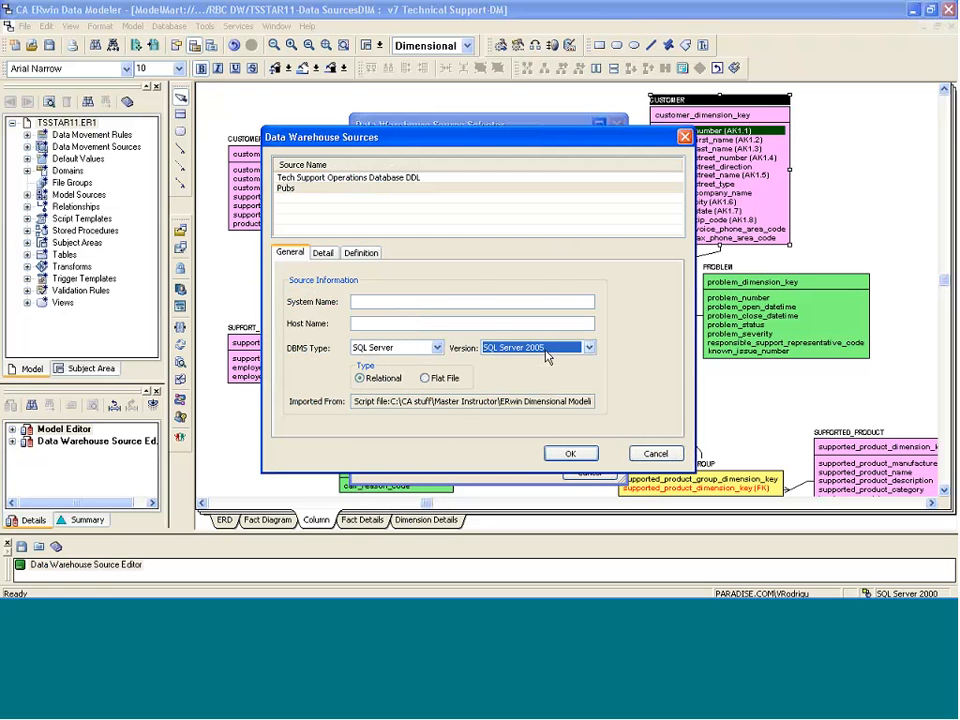
Reverse engineer a SQL Server 2005/2008 database as a blank physical model and import it for the Pubs source, skipping type resolution.
{"action": "left_click", "coordinate": [322, 252]}
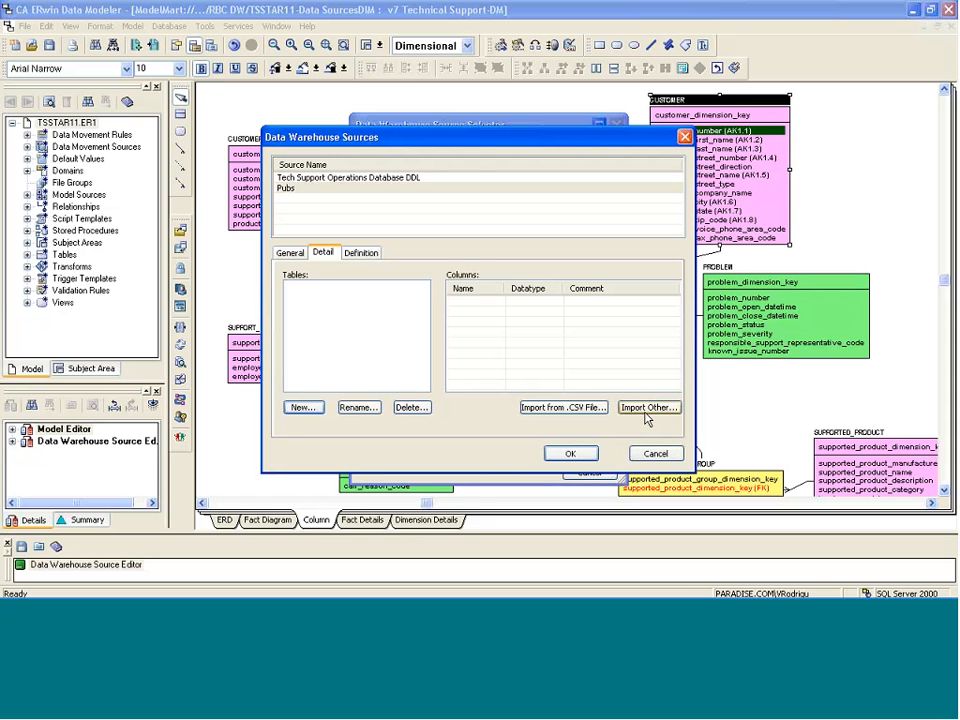
{"action": "left_click", "coordinate": [649, 407]}
{"action": "left_click", "coordinate": [446, 330]}
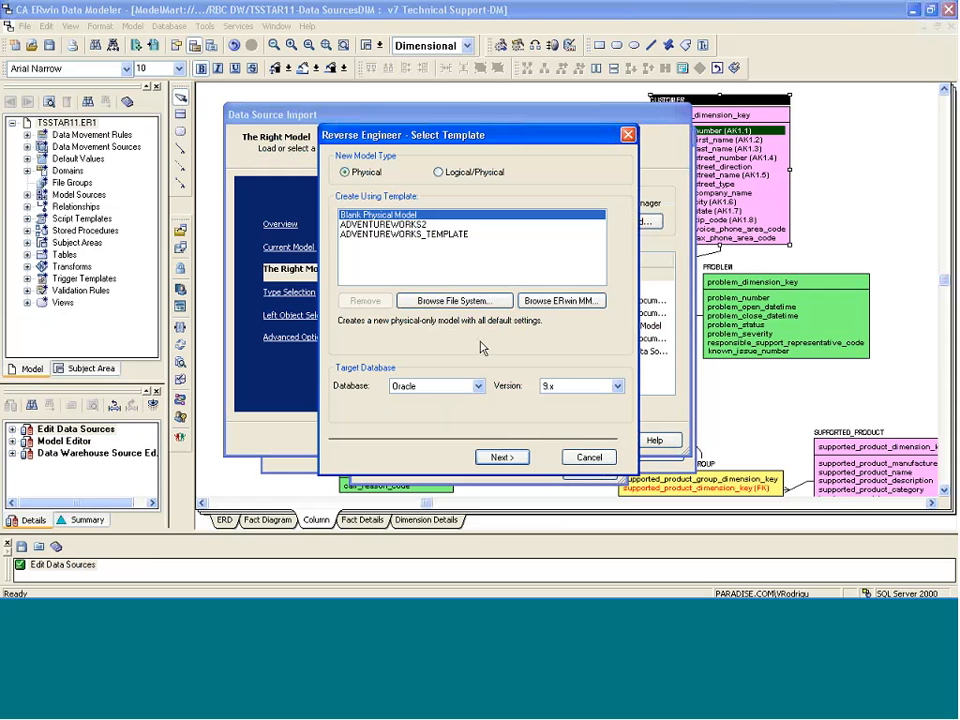
{"action": "left_click", "coordinate": [478, 385]}
{"action": "left_click", "coordinate": [420, 527]}
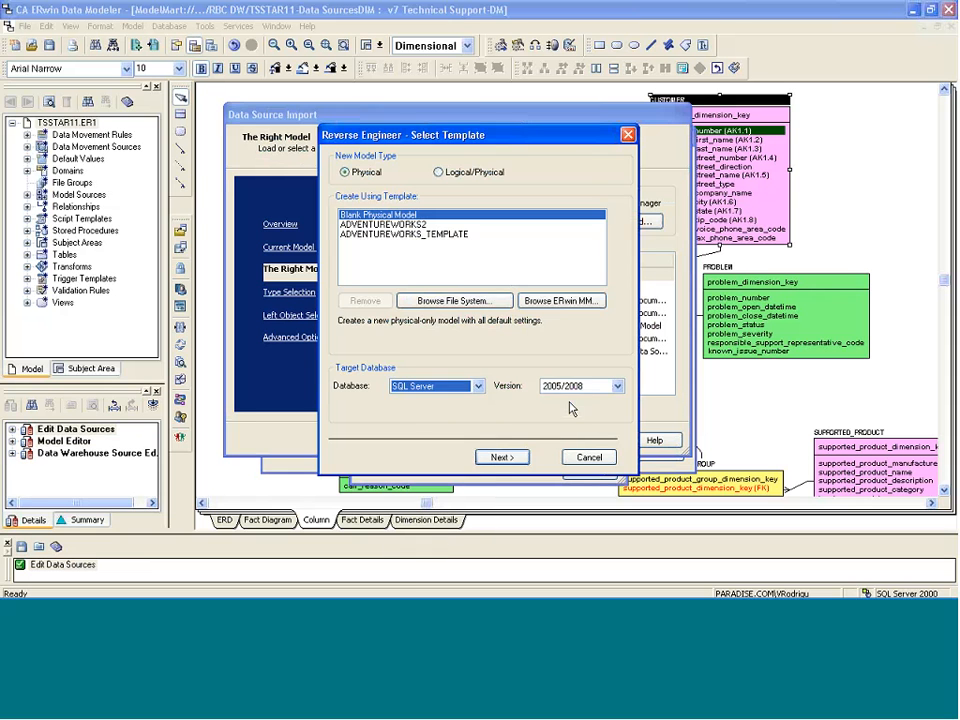
{"action": "key", "text": "Return"}
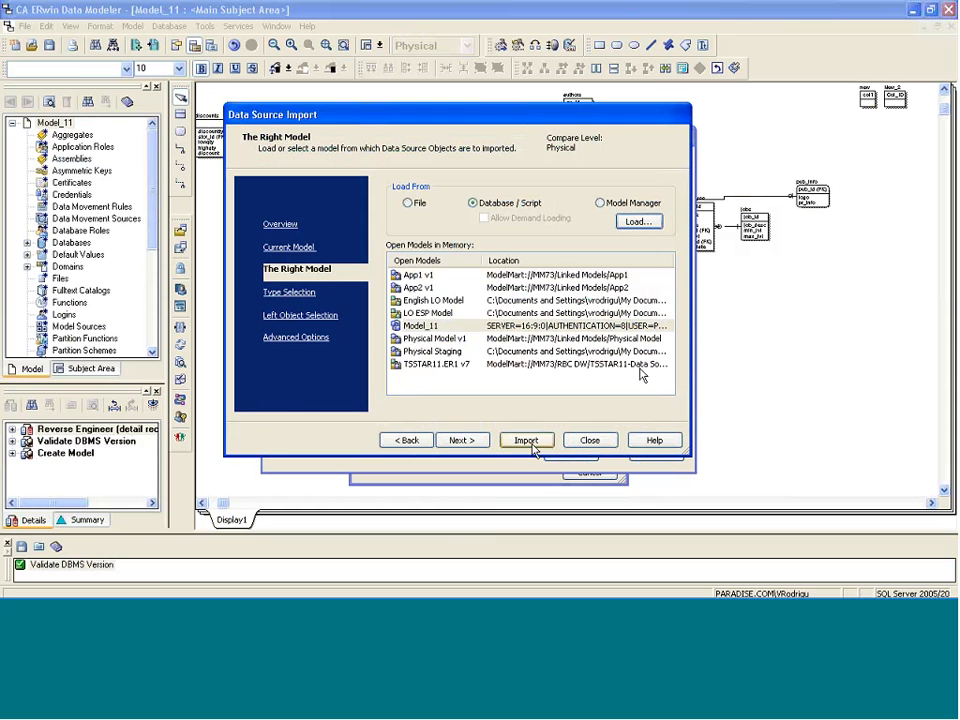
{"action": "left_click", "coordinate": [528, 443]}
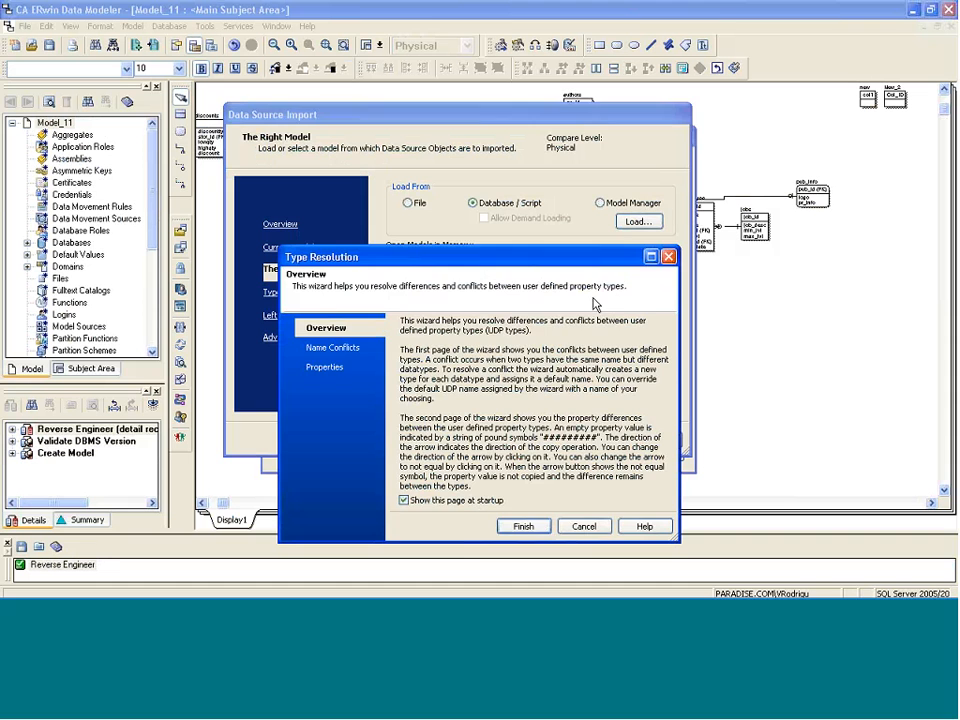
{"action": "left_click", "coordinate": [584, 526]}
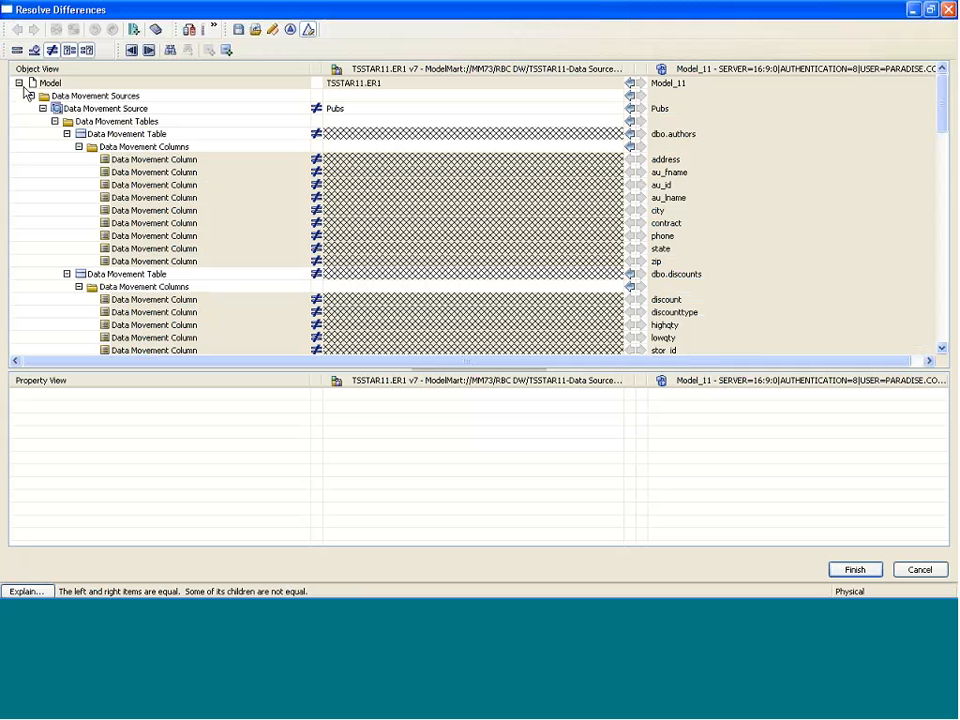
Copy only the dbo.employee table into the Pubs source, finish resolving differences and display the table details of Pubs.
{"action": "left_click", "coordinate": [18, 83]}
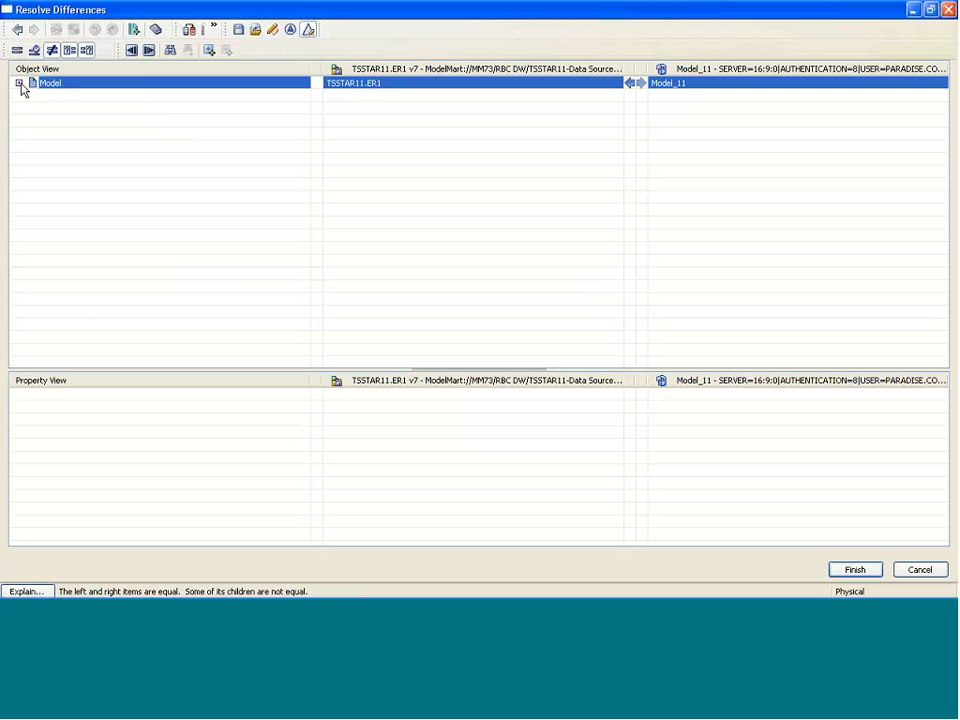
{"action": "left_click", "coordinate": [18, 83]}
{"action": "left_click", "coordinate": [31, 96]}
{"action": "left_click", "coordinate": [42, 108]}
{"action": "left_click", "coordinate": [42, 108]}
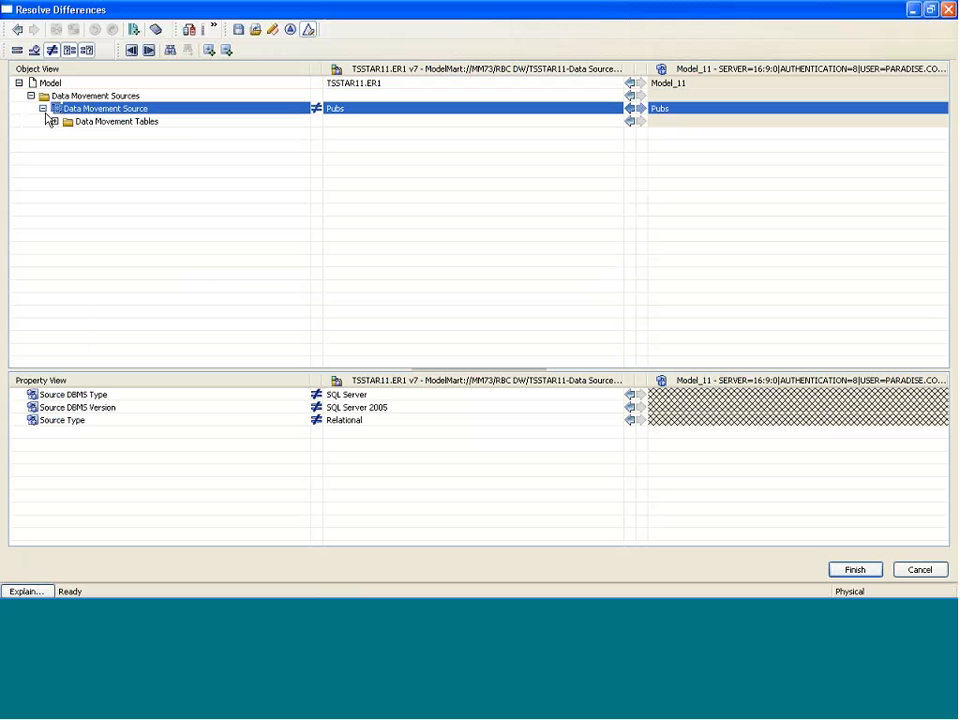
{"action": "left_click", "coordinate": [54, 121]}
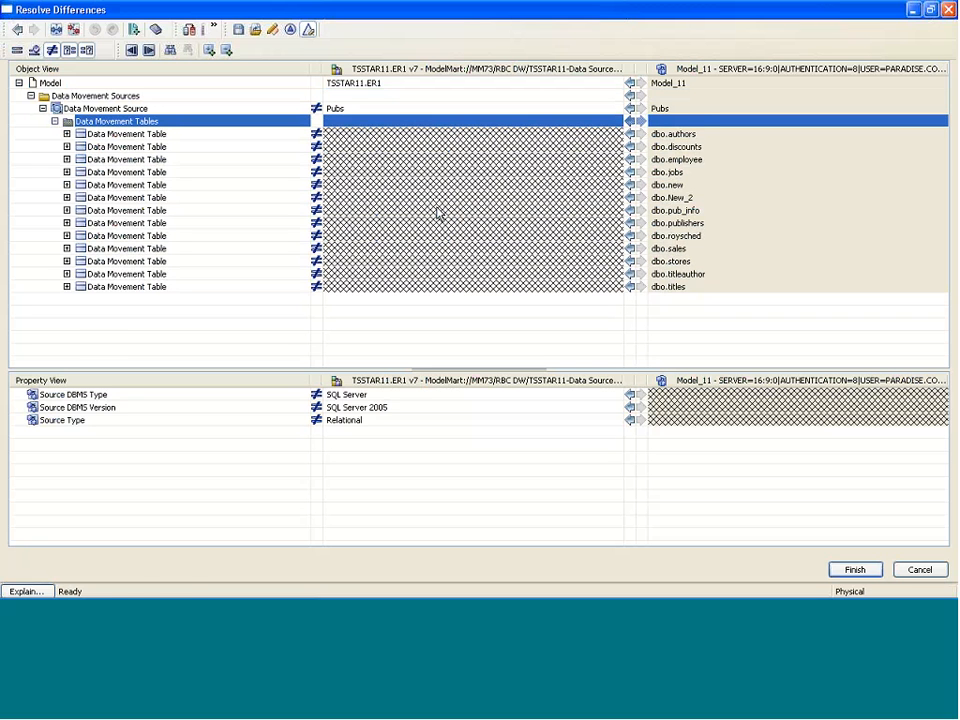
{"action": "left_click", "coordinate": [697, 163]}
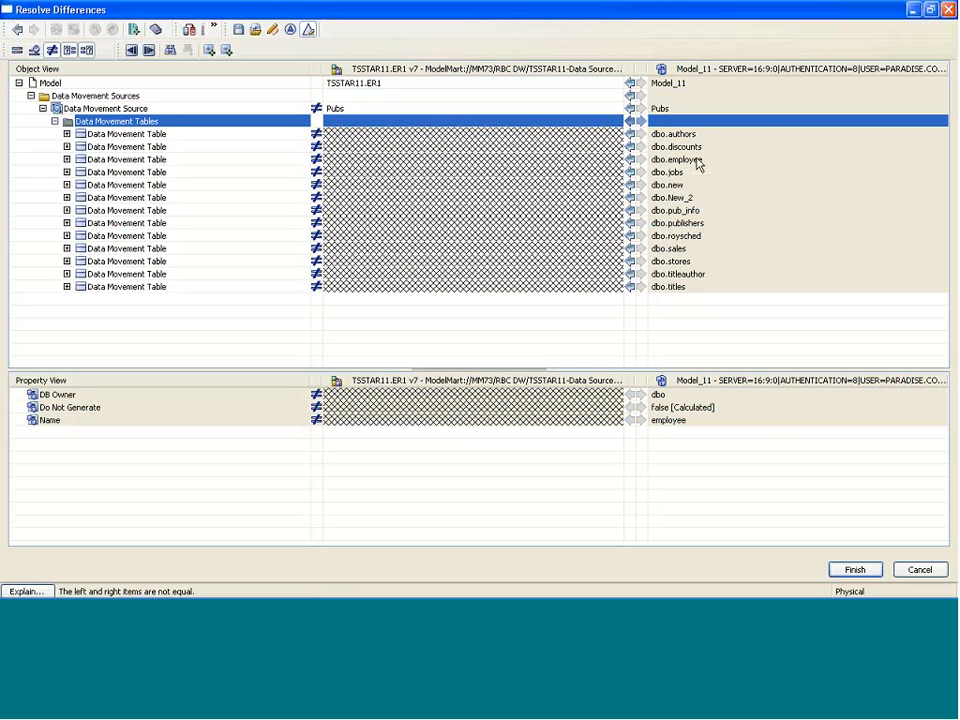
{"action": "left_click", "coordinate": [630, 161]}
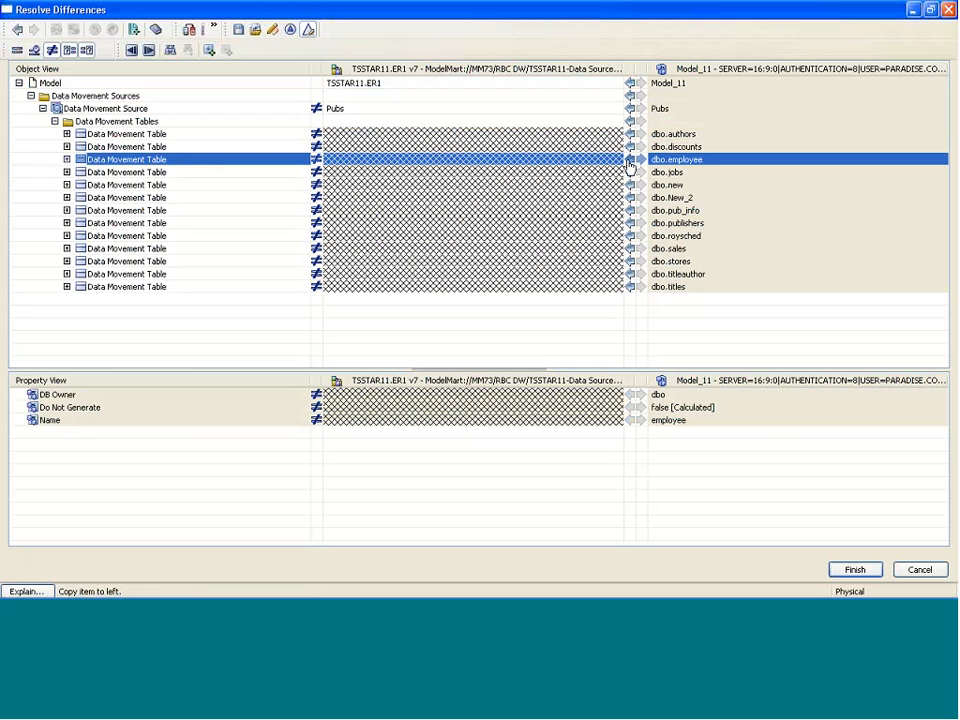
{"action": "left_click", "coordinate": [931, 11]}
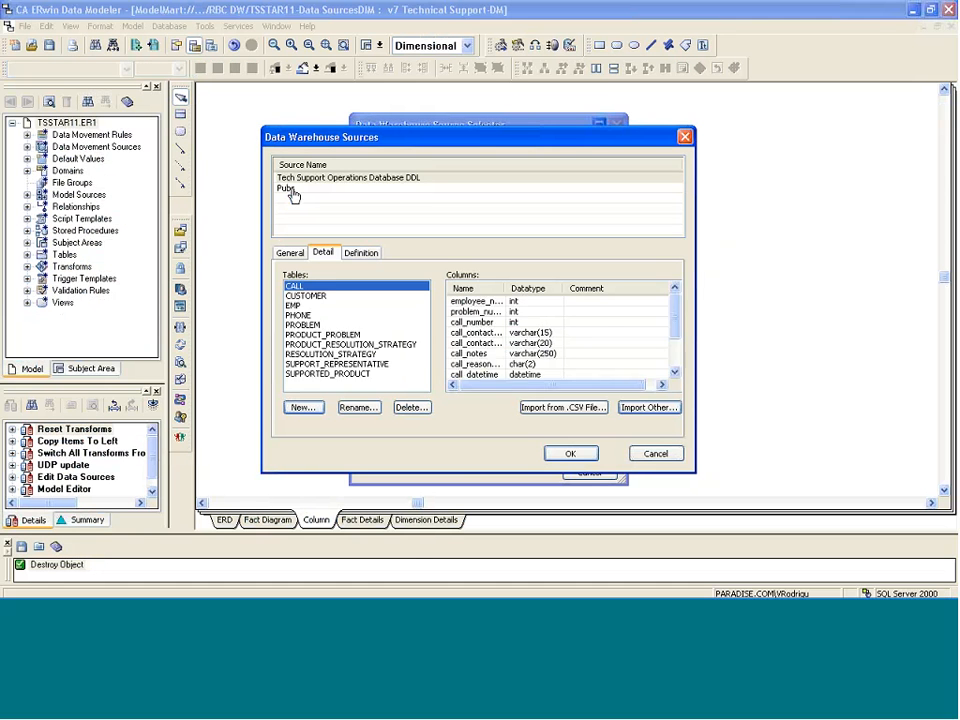
{"action": "left_click", "coordinate": [288, 188]}
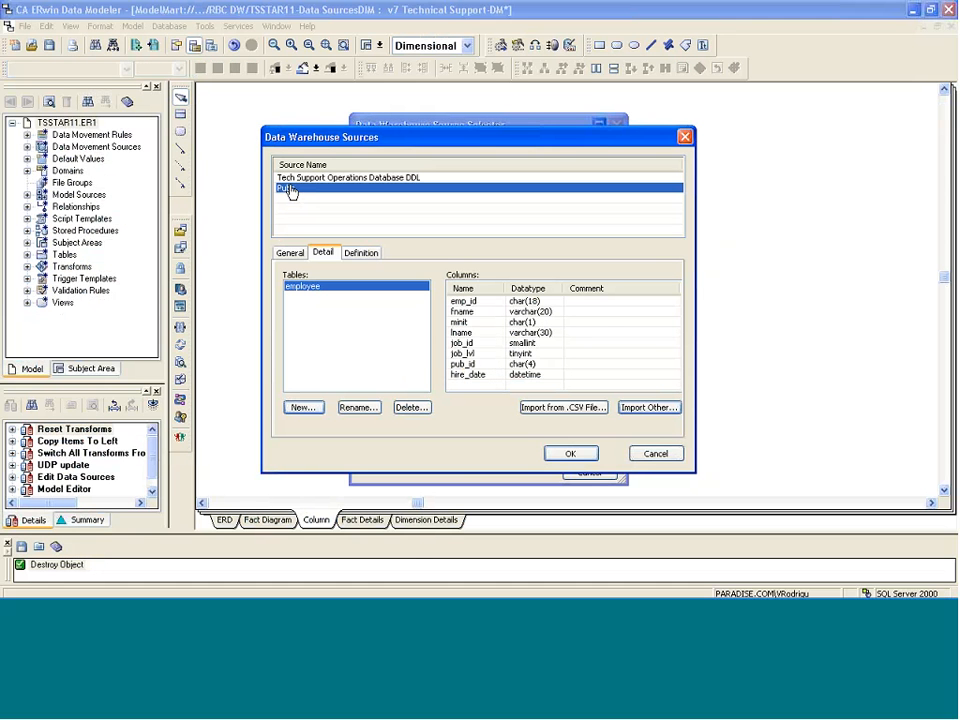
Accept the Pubs source with its employee table and add Pubs.employee.emp_id as a data source for the customer_number column.
{"action": "left_click", "coordinate": [338, 301]}
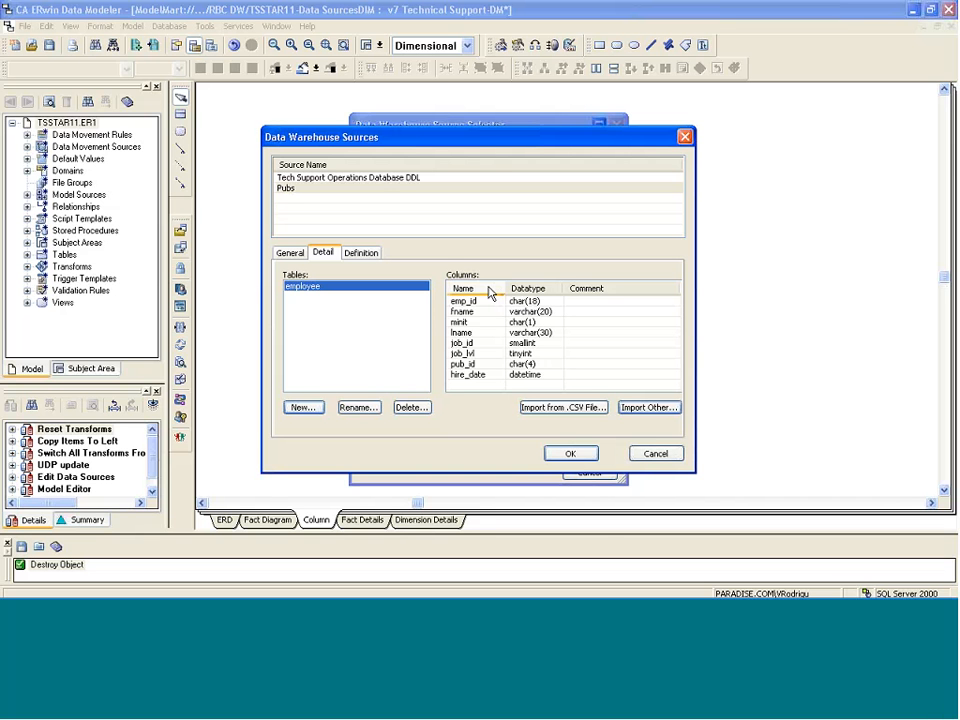
{"action": "left_click", "coordinate": [571, 453]}
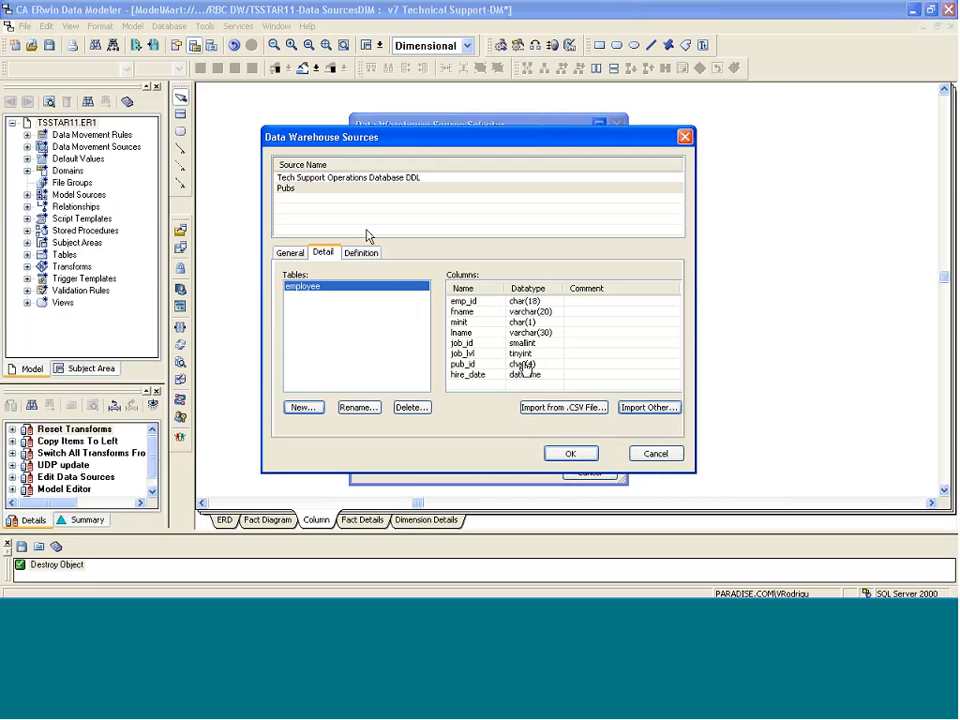
{"action": "double_click", "coordinate": [403, 179]}
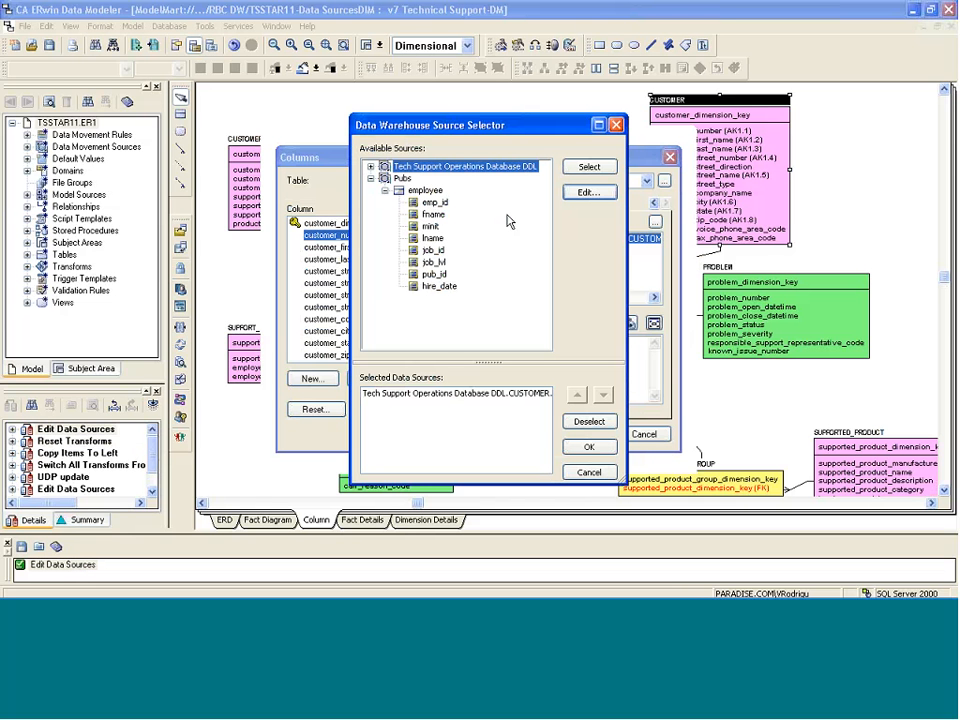
{"action": "left_click", "coordinate": [438, 204]}
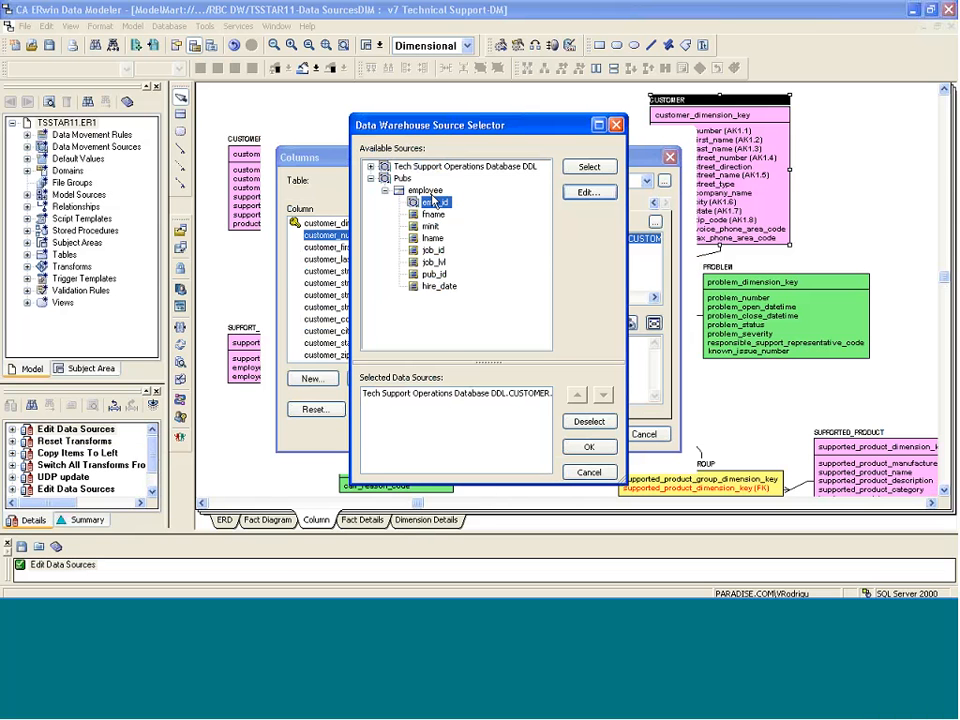
{"action": "left_click", "coordinate": [590, 446]}
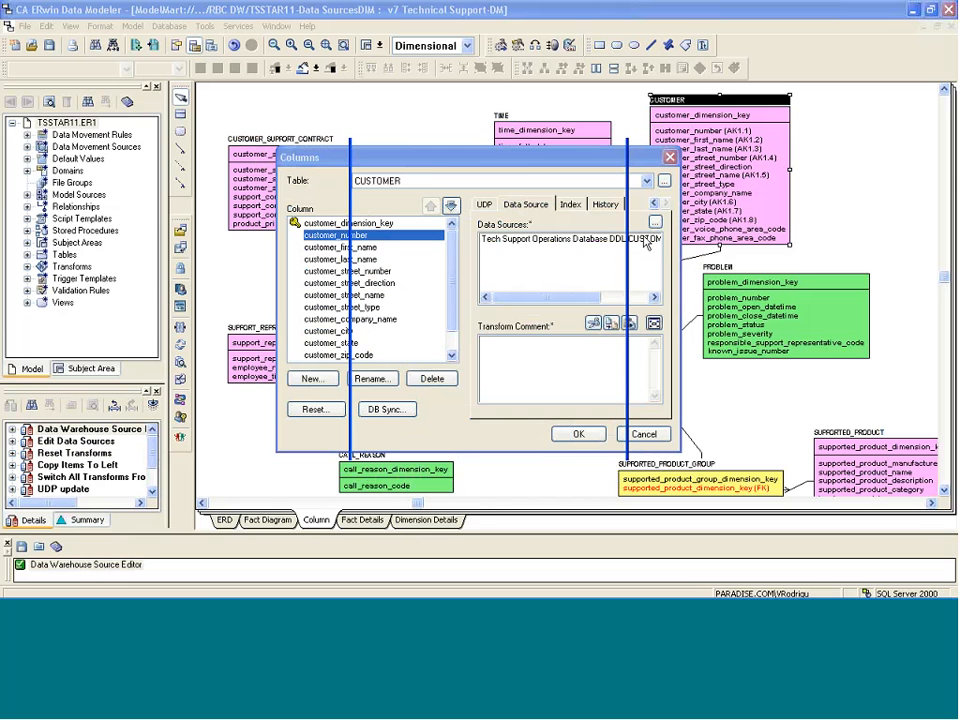
{"action": "left_click", "coordinate": [600, 173]}
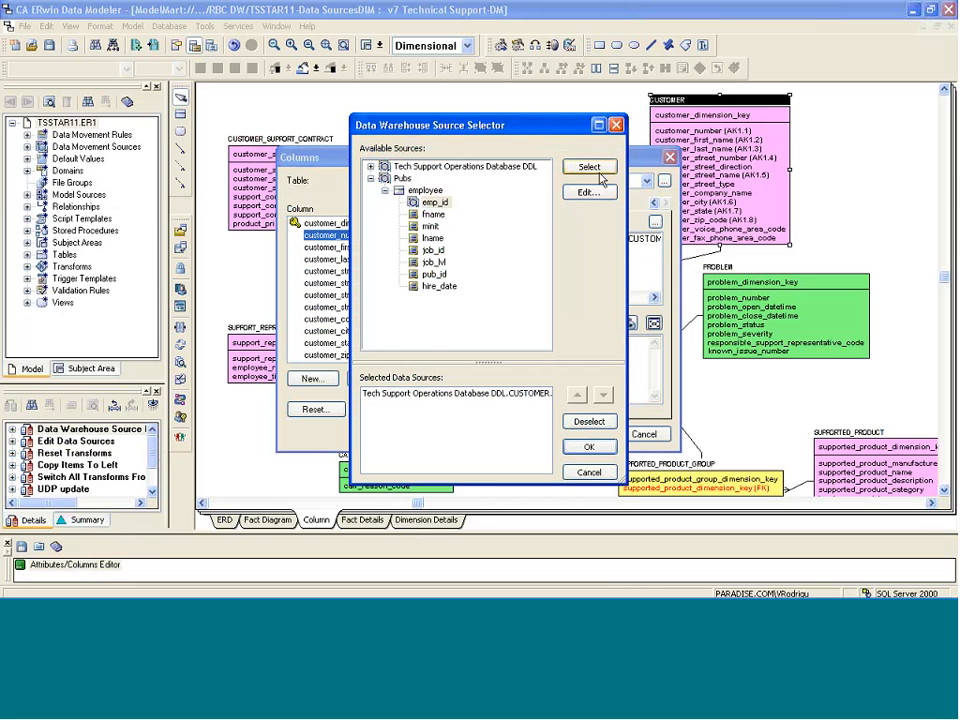
{"action": "left_click", "coordinate": [590, 446]}
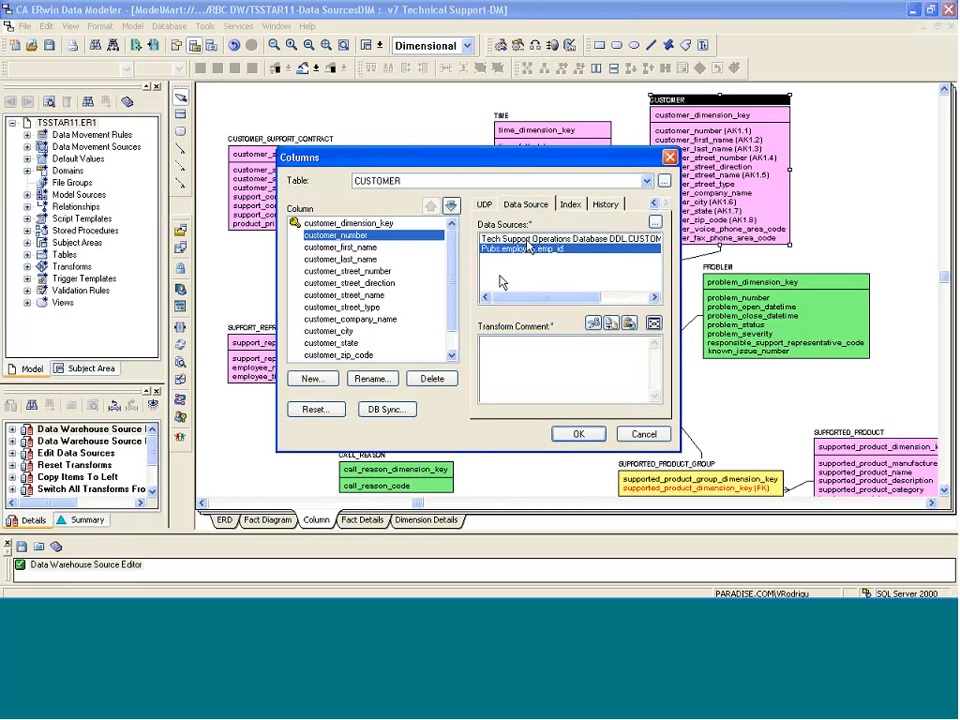
Review both data sources and the transform comment of customer_number, and close the column editor.
{"action": "left_click", "coordinate": [529, 240]}
{"action": "left_click", "coordinate": [532, 248]}
{"action": "left_click", "coordinate": [521, 355]}
{"action": "left_click", "coordinate": [643, 434]}
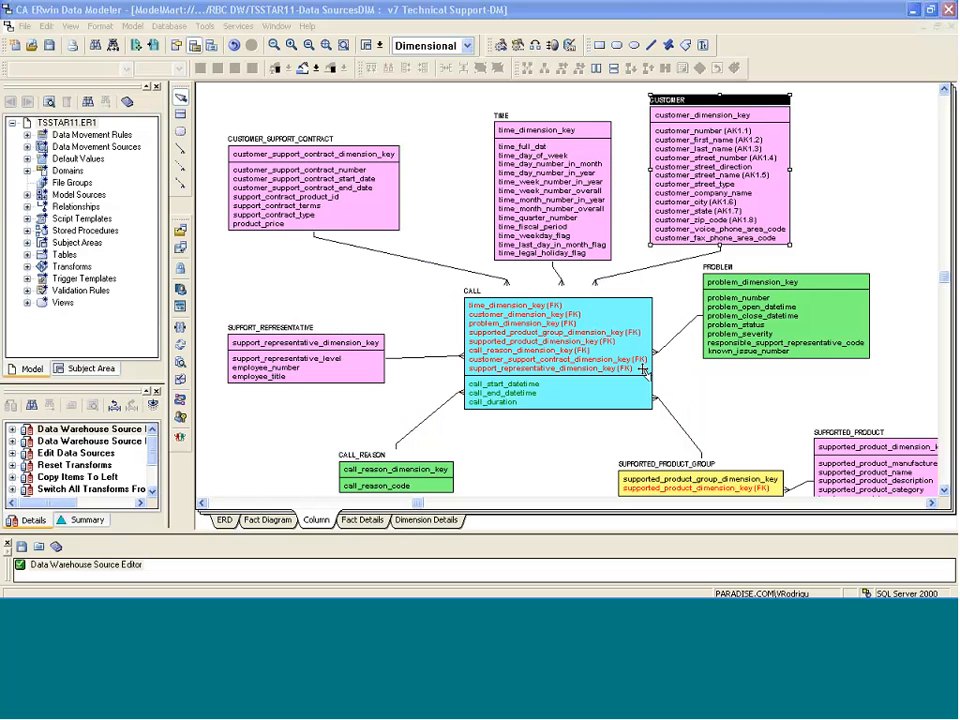
{"action": "left_click", "coordinate": [391, 273]}
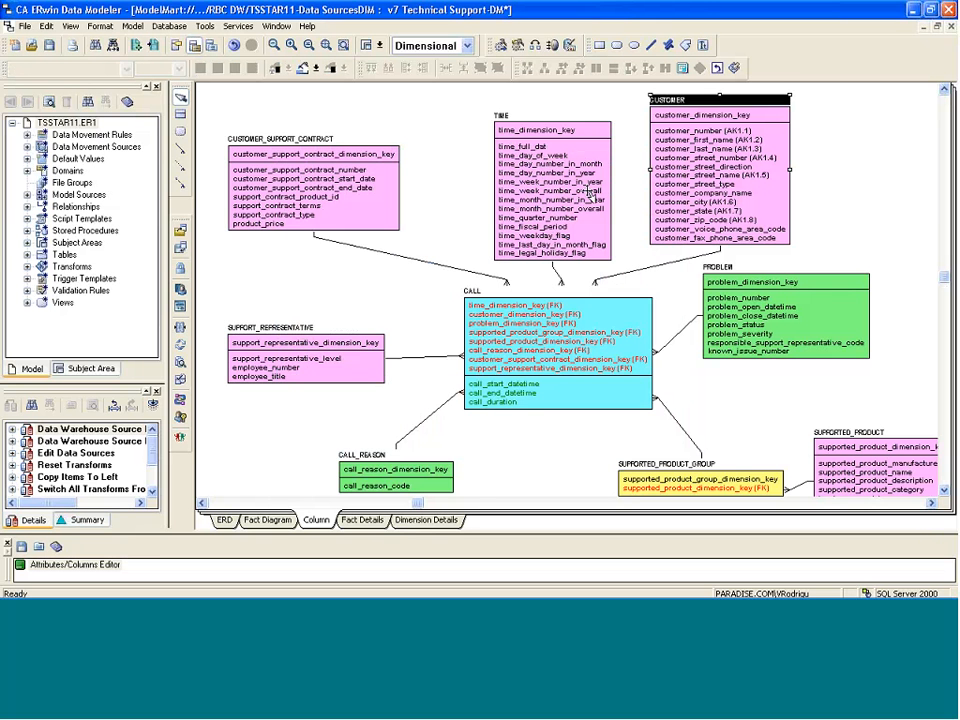
Clear the TSSTAR11 and LO ESP models from view and arrange the App1, App2 and Physical Model windows so all are visible.
{"action": "left_click", "coordinate": [936, 26]}
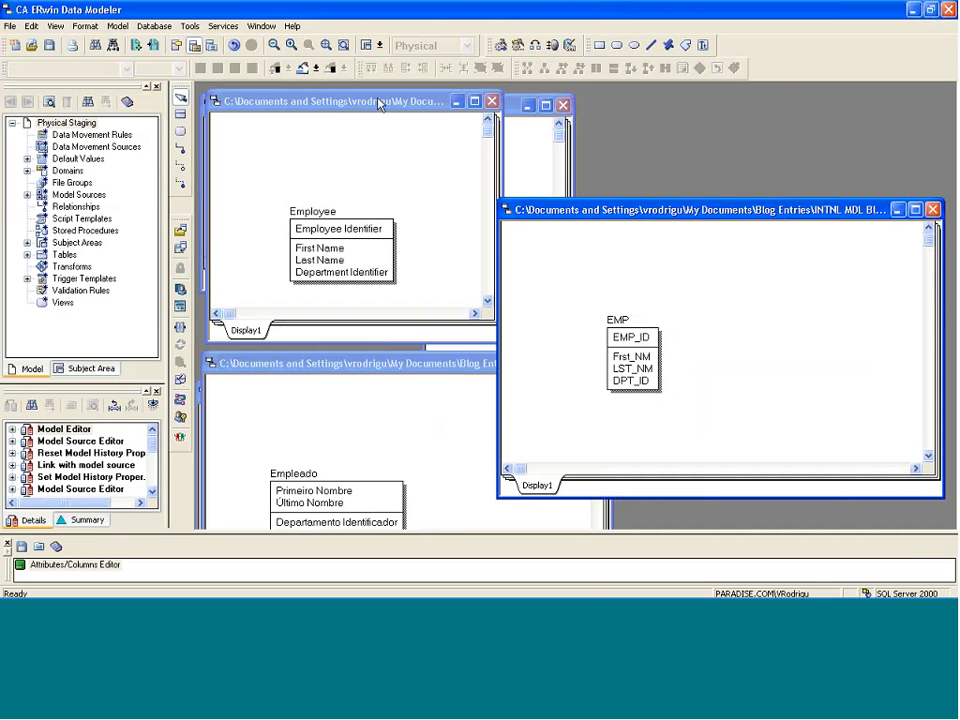
{"action": "left_click_drag", "start_coordinate": [378, 101], "coordinate": [380, 94]}
{"action": "left_click", "coordinate": [525, 131]}
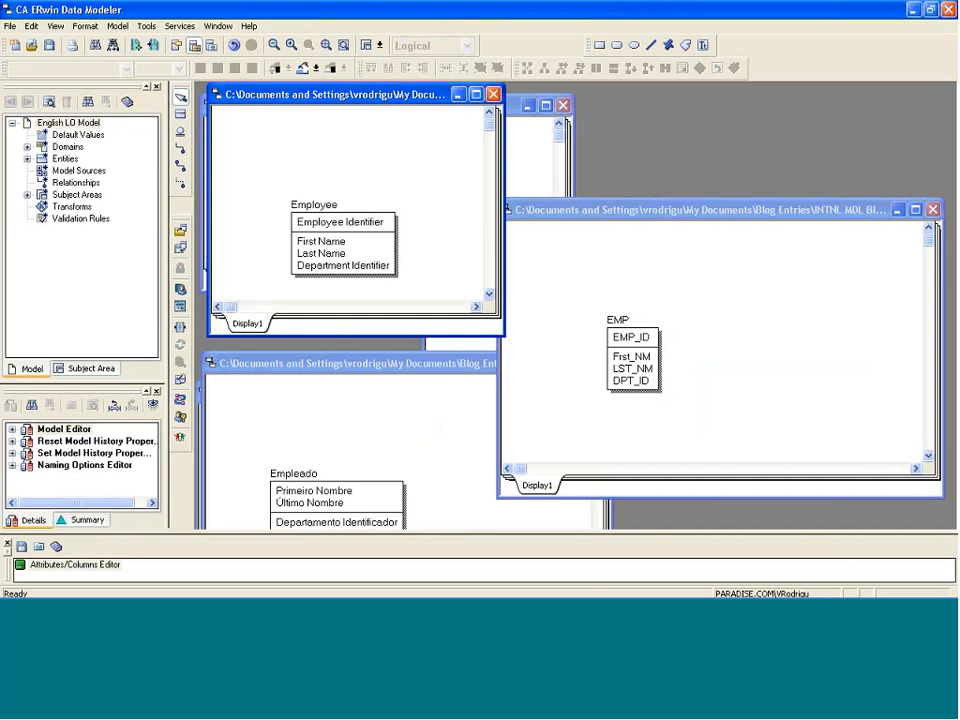
{"action": "left_click", "coordinate": [491, 363]}
{"action": "left_click", "coordinate": [460, 344]}
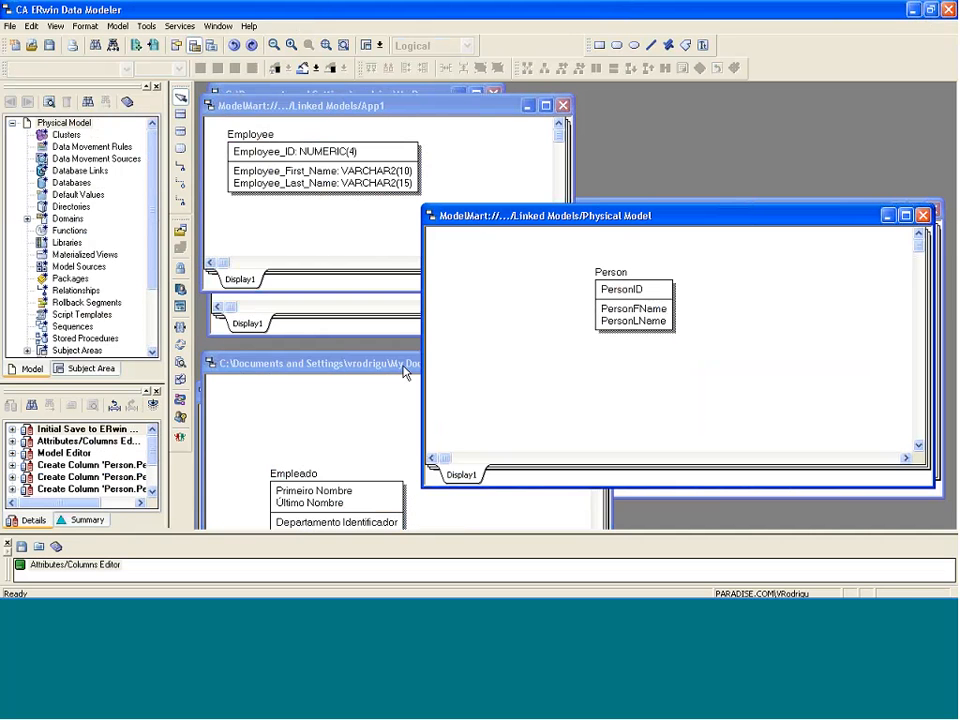
{"action": "left_click", "coordinate": [405, 367]}
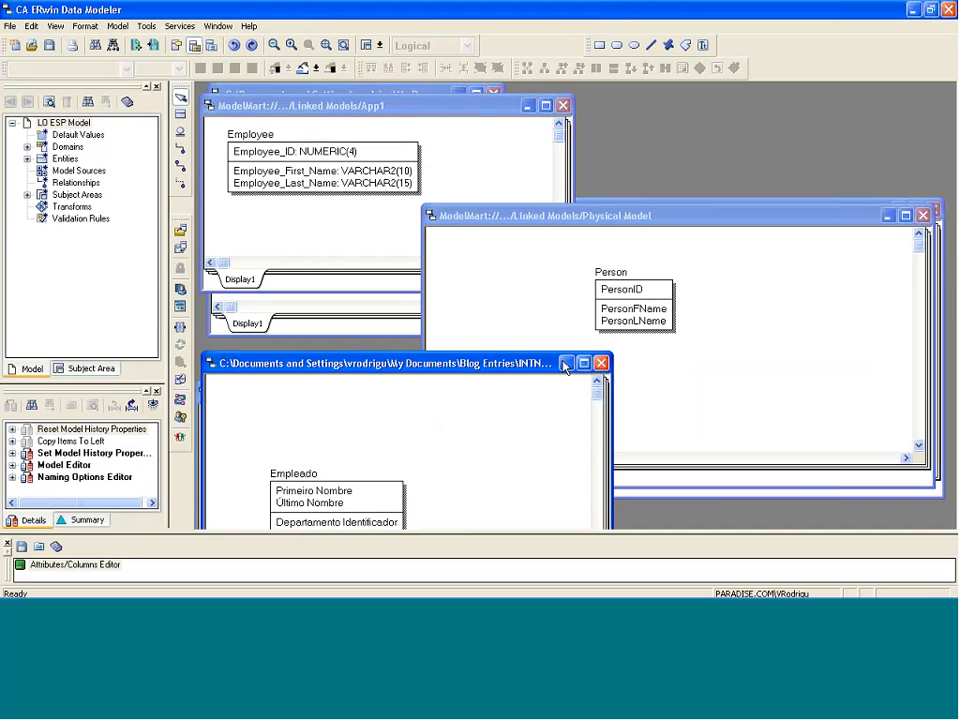
{"action": "left_click", "coordinate": [565, 364]}
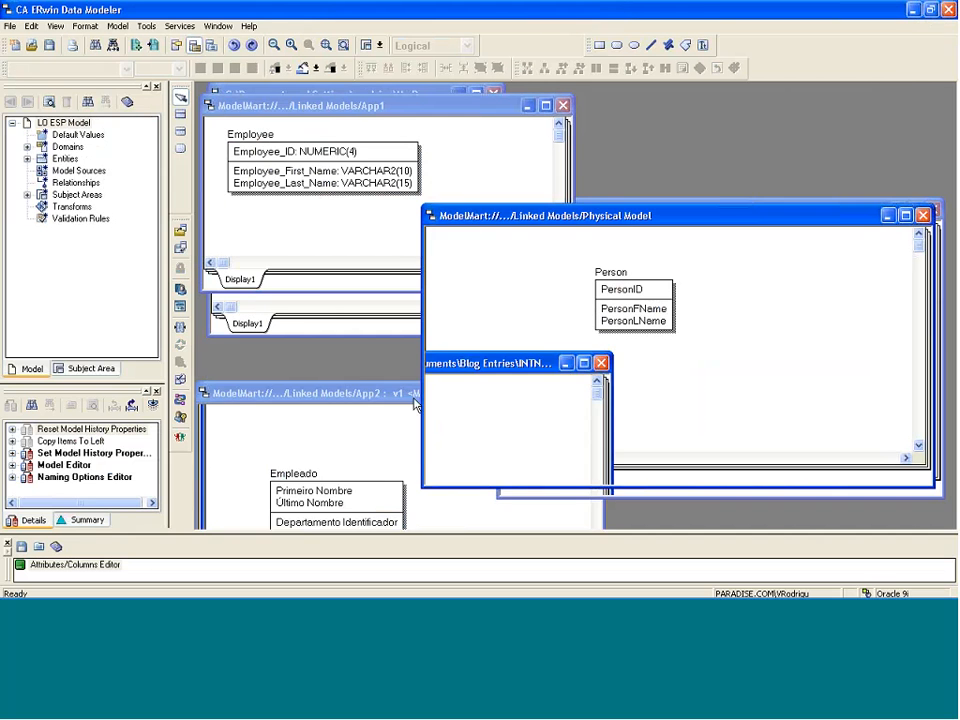
{"action": "left_click_drag", "start_coordinate": [545, 220], "coordinate": [561, 210]}
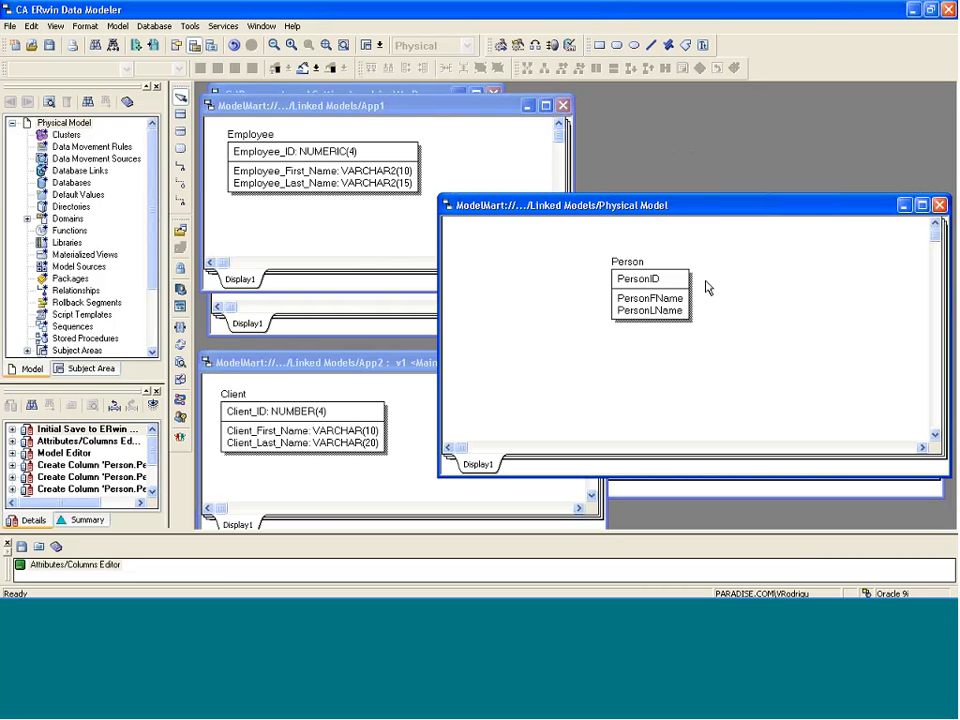
{"action": "left_click", "coordinate": [670, 285]}
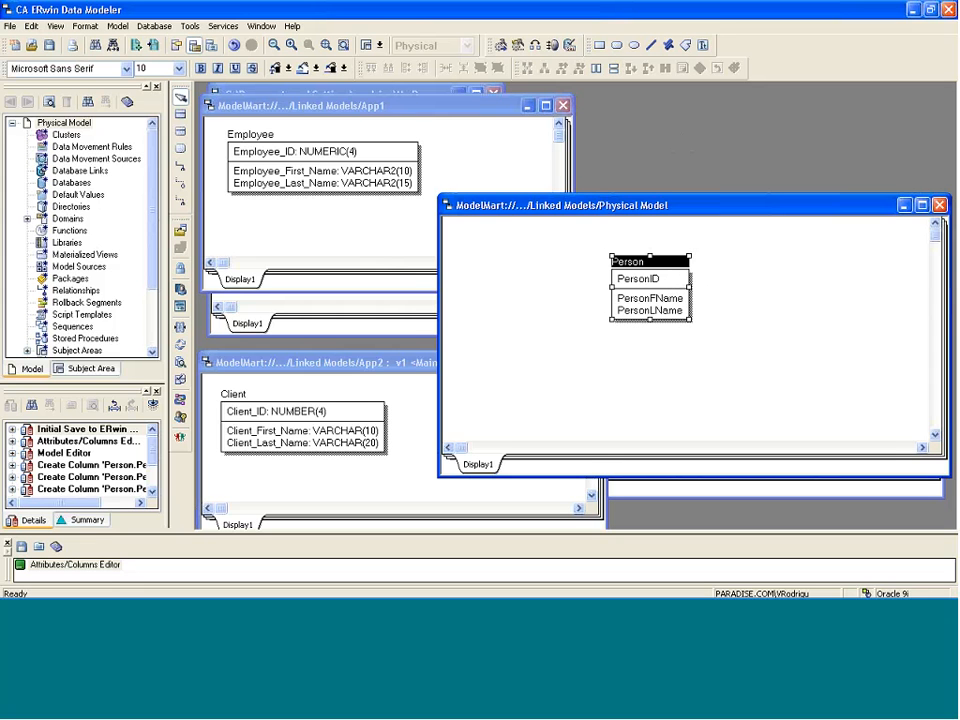
{"action": "left_click_drag", "start_coordinate": [632, 205], "coordinate": [634, 190]}
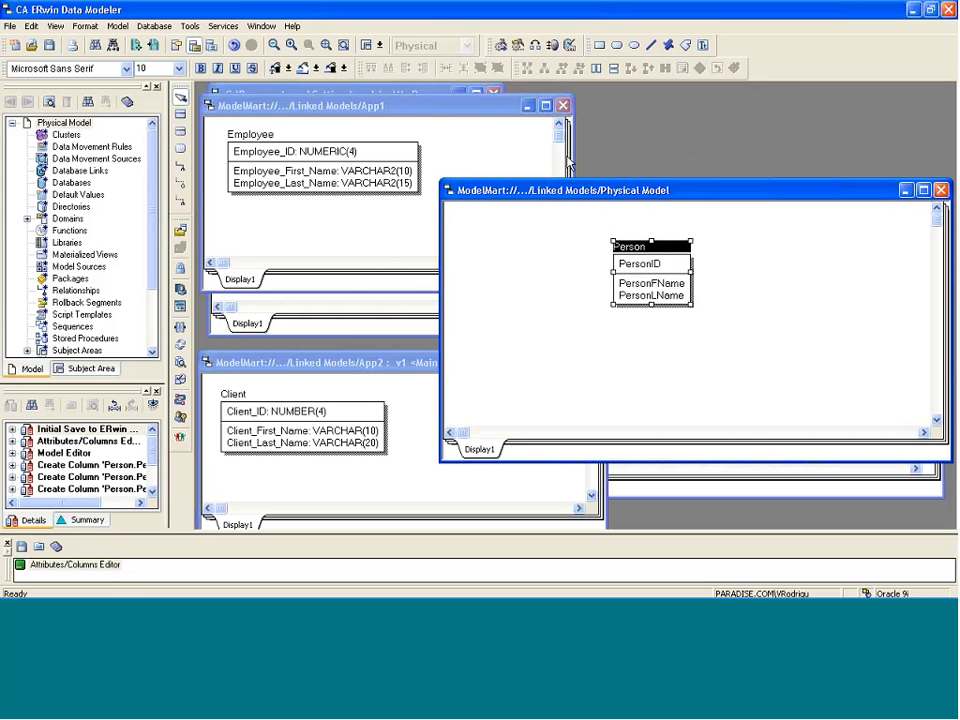
Link App1 v1 as a model source to Physical Model, keeping the remaining wizard options as they are.
{"action": "left_click", "coordinate": [189, 26]}
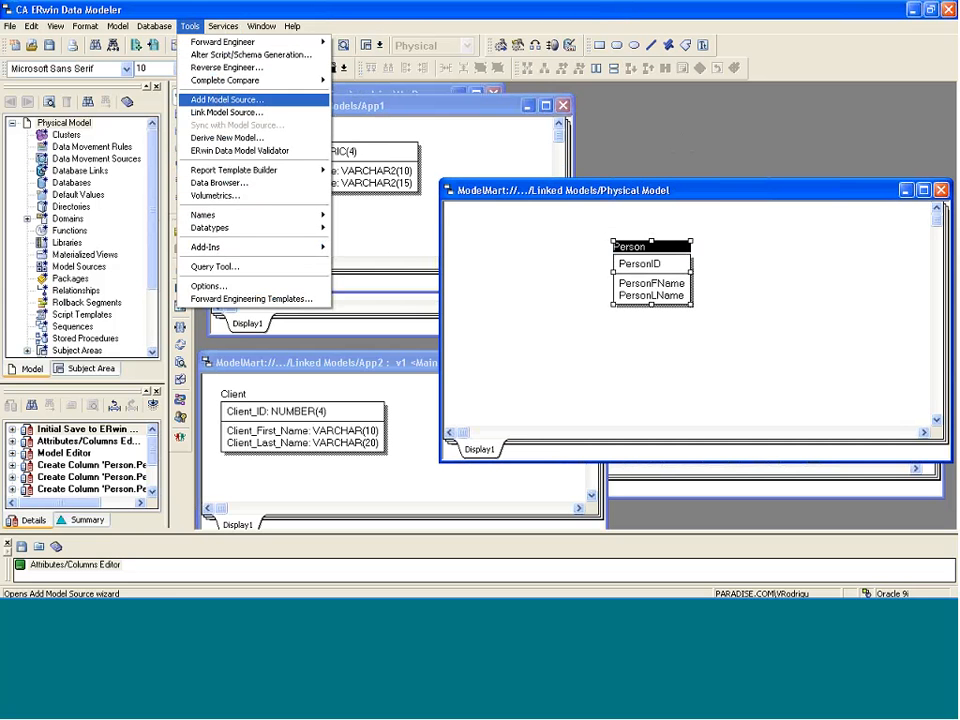
{"action": "left_click", "coordinate": [226, 112]}
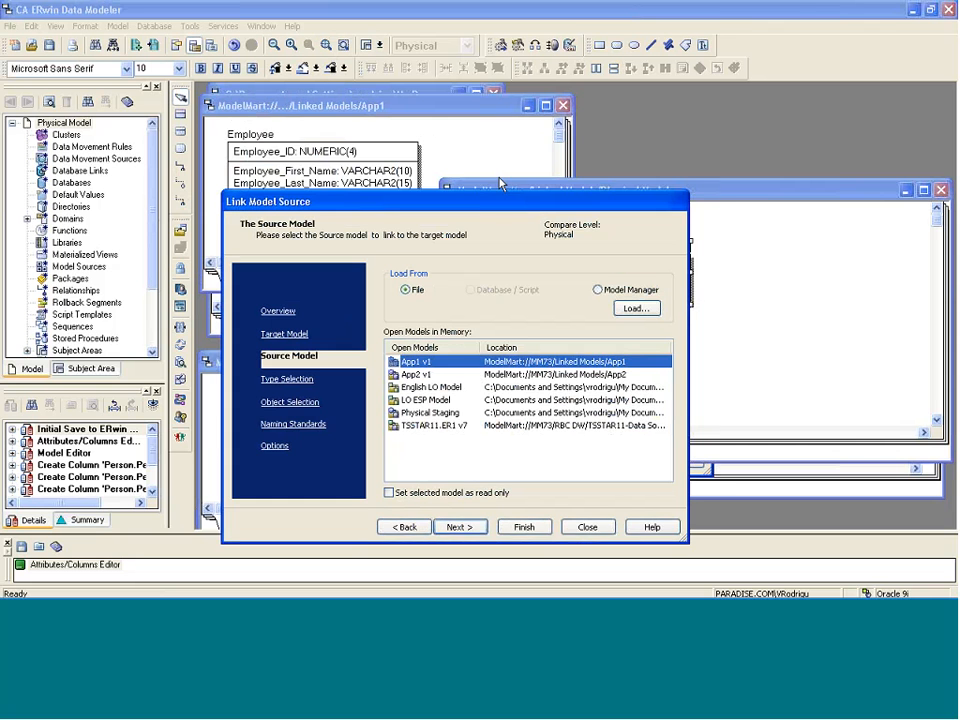
{"action": "left_click_drag", "start_coordinate": [550, 204], "coordinate": [428, 141]}
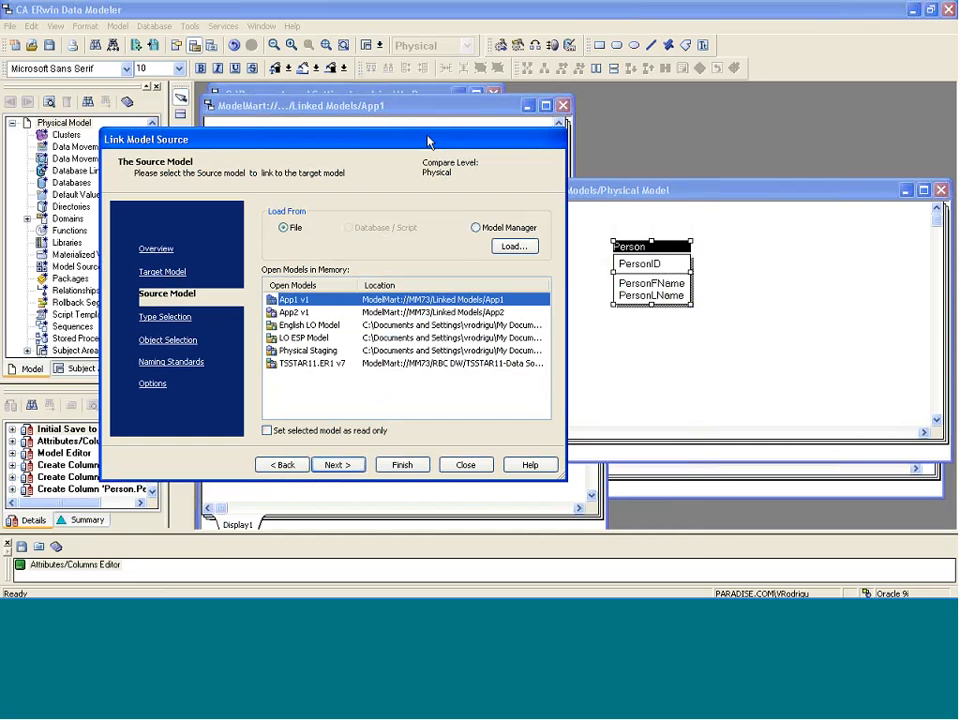
{"action": "left_click_drag", "start_coordinate": [527, 135], "coordinate": [625, 130]}
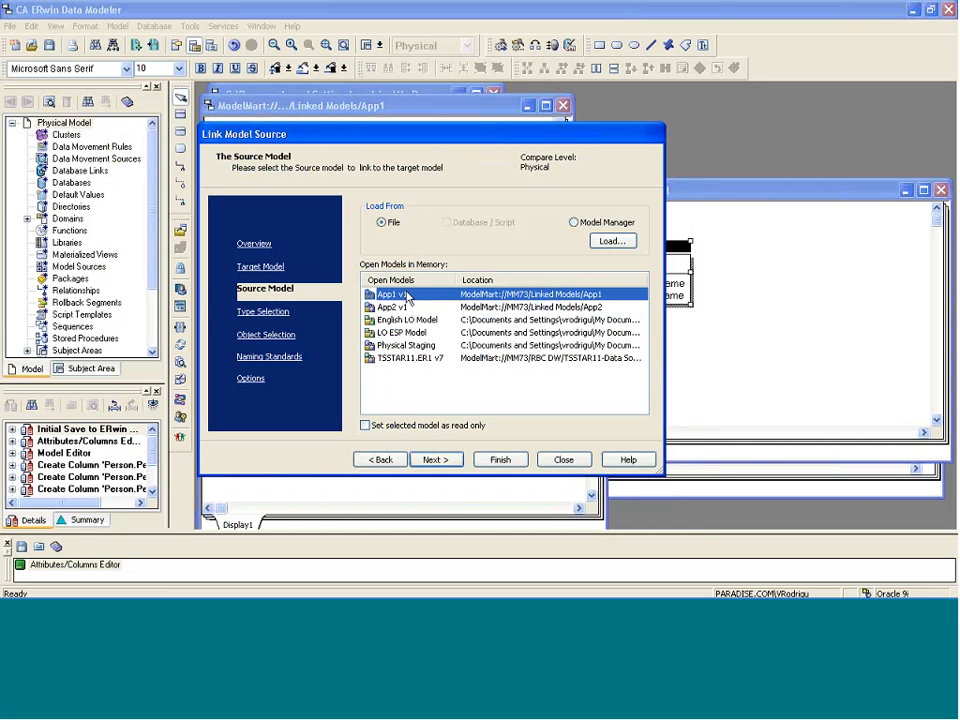
{"action": "left_click", "coordinate": [510, 461]}
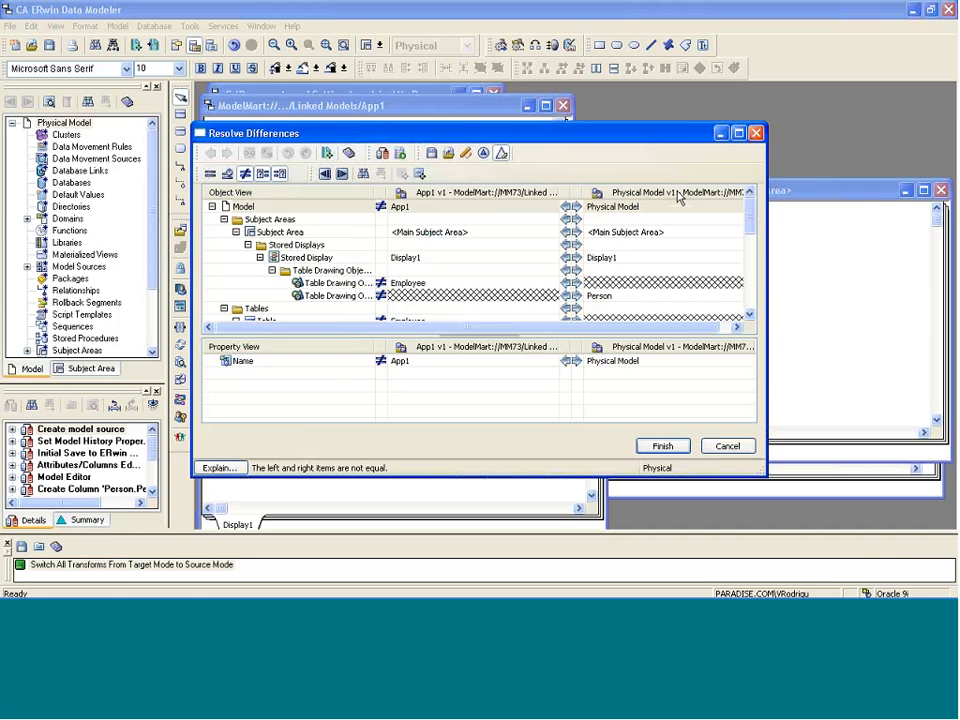
Reduce the maximized differences view to the tables and match App1's Employee table with the Person table of Physical Model.
{"action": "left_click", "coordinate": [739, 133]}
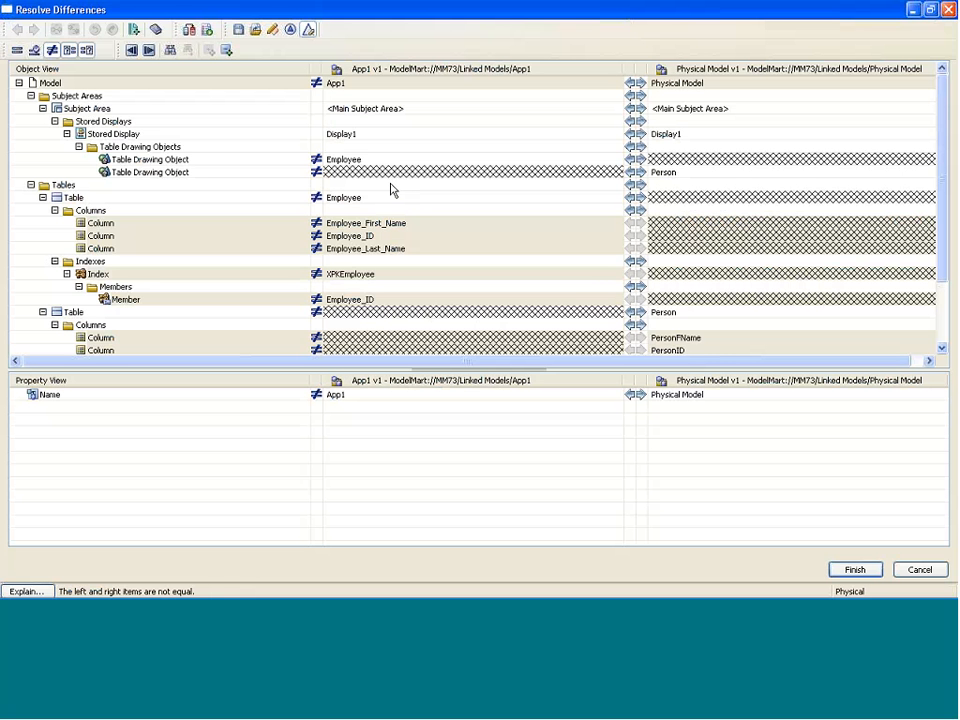
{"action": "left_click", "coordinate": [19, 83]}
{"action": "left_click", "coordinate": [19, 83]}
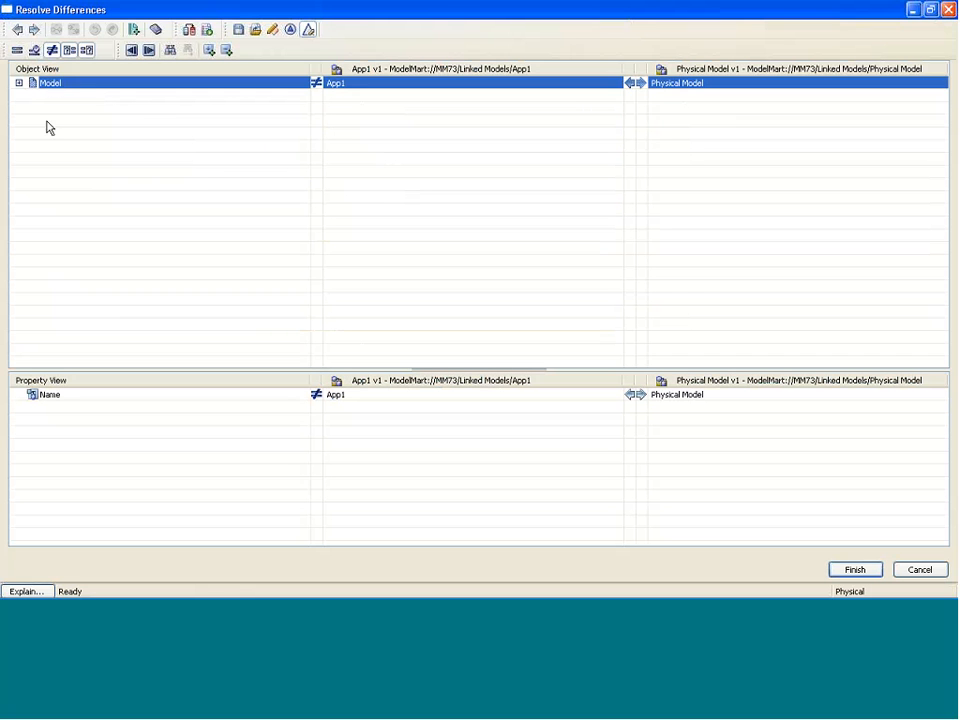
{"action": "left_click", "coordinate": [31, 108]}
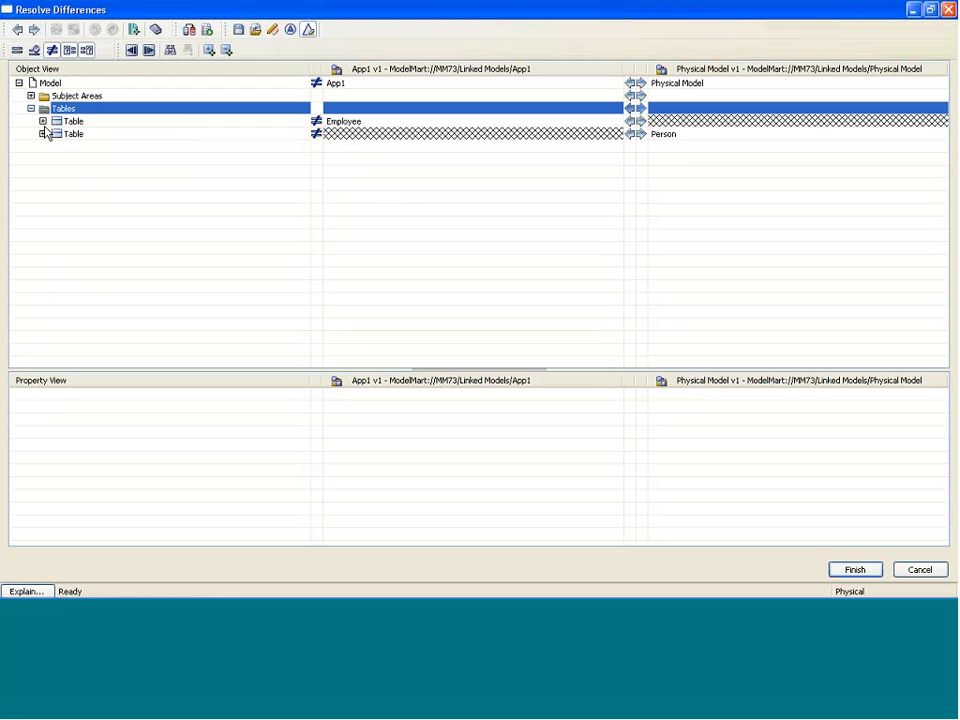
{"action": "left_click", "coordinate": [381, 121]}
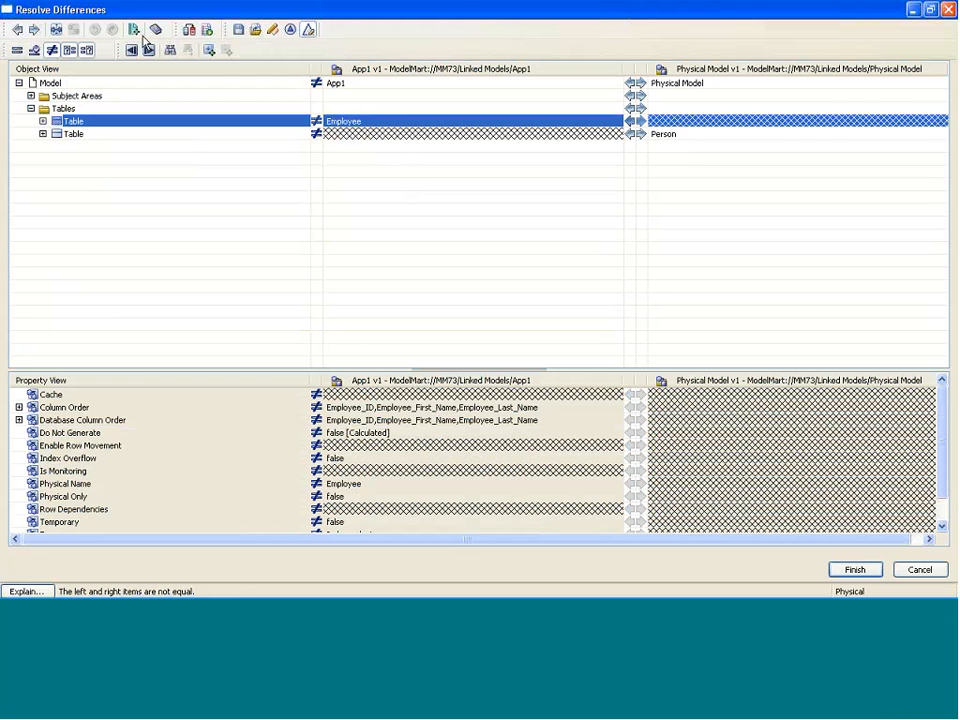
{"action": "left_click", "coordinate": [57, 31]}
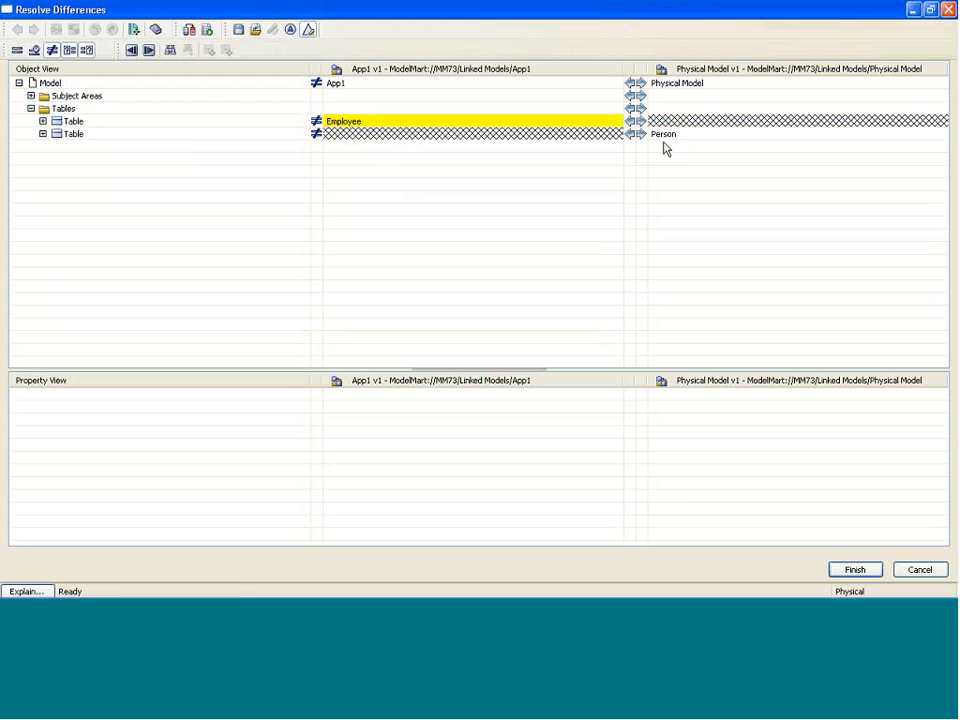
{"action": "left_click", "coordinate": [665, 136]}
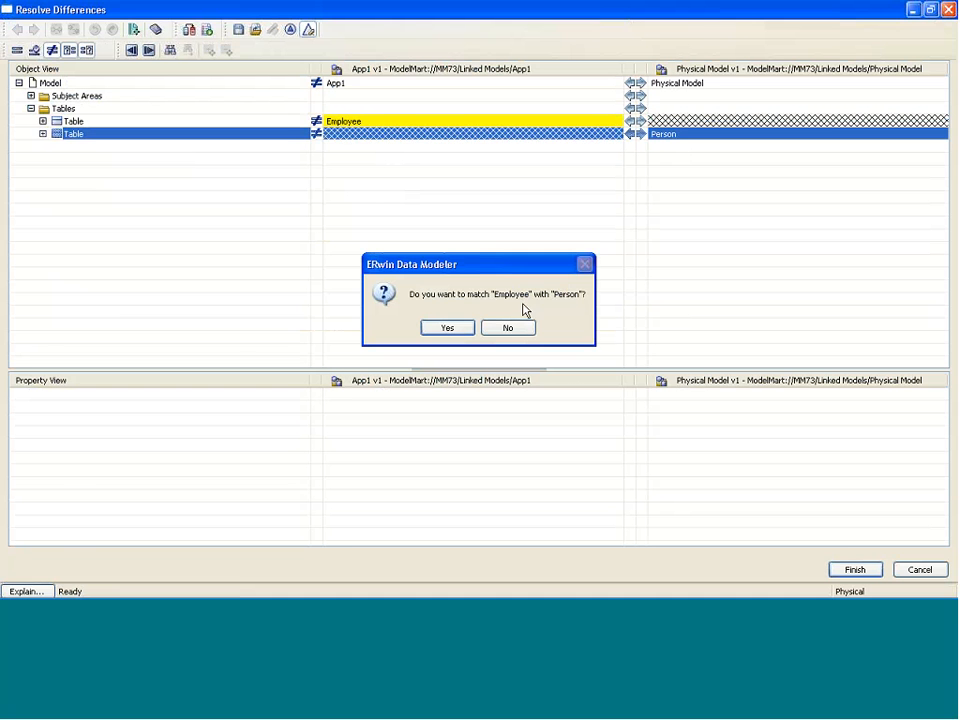
{"action": "left_click", "coordinate": [447, 328]}
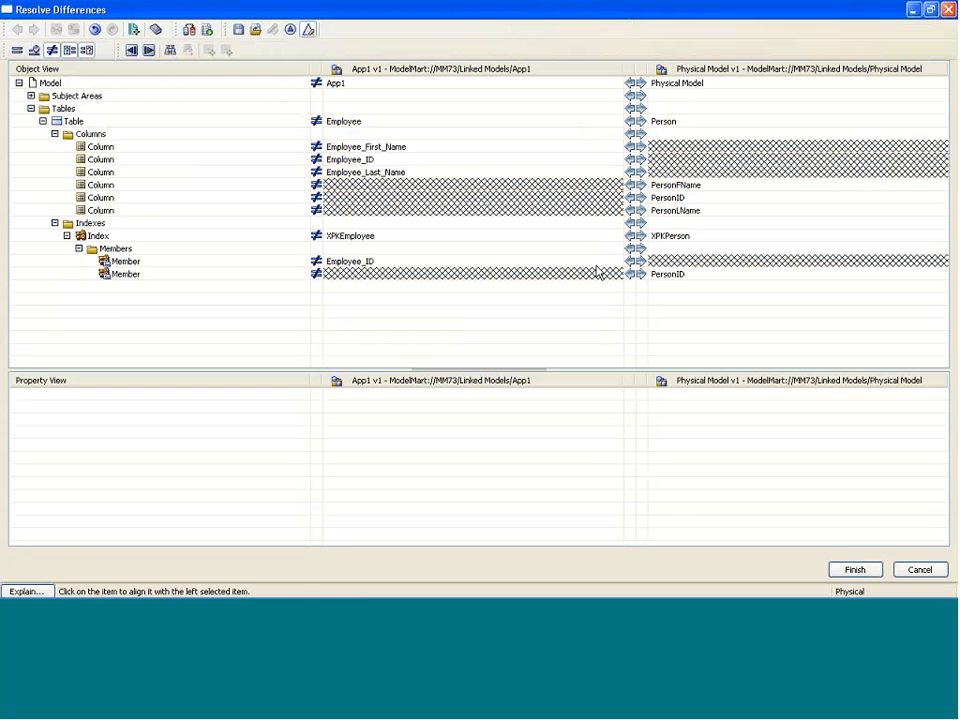
Match the Employee_First_Name column of App1 with the PersonFName column of Physical Model.
{"action": "left_click", "coordinate": [406, 149]}
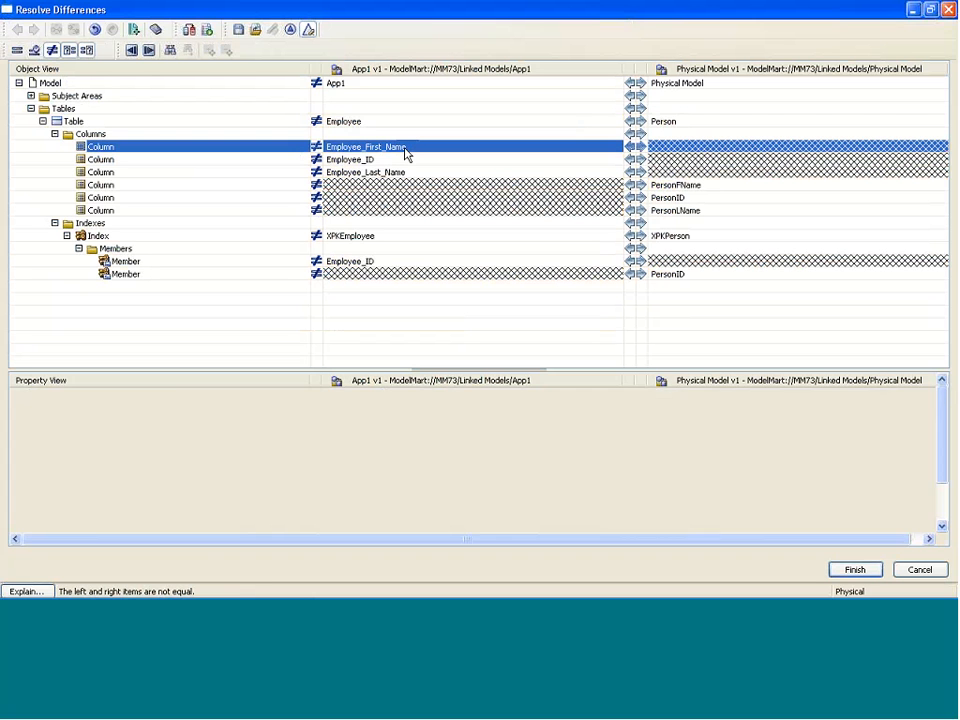
{"action": "left_click", "coordinate": [57, 30]}
{"action": "left_click_drag", "start_coordinate": [345, 148], "coordinate": [675, 190]}
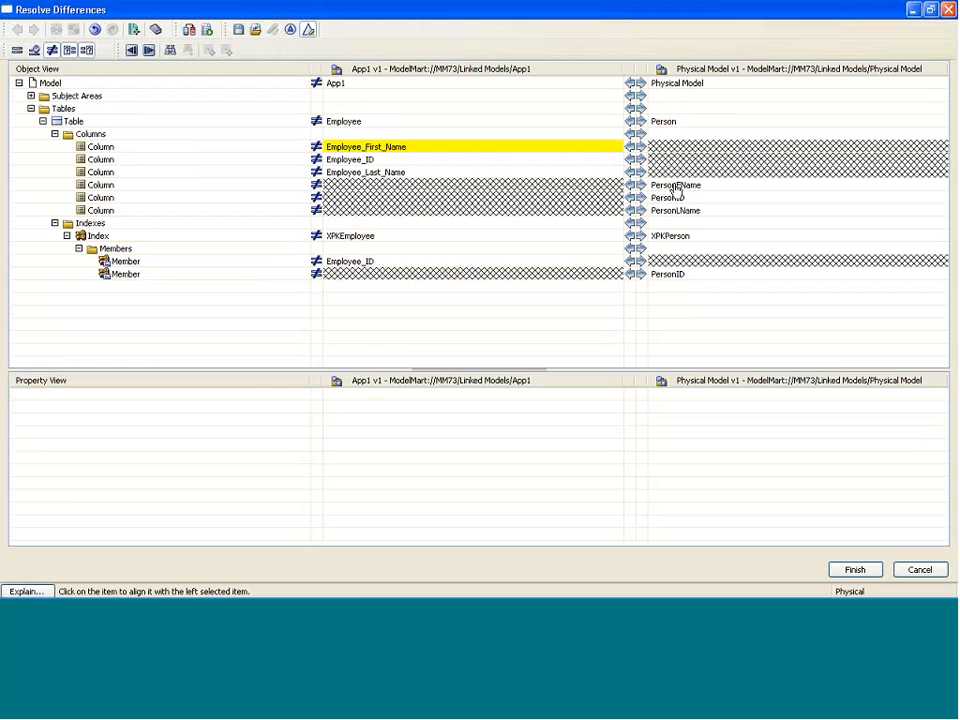
{"action": "left_click", "coordinate": [441, 322]}
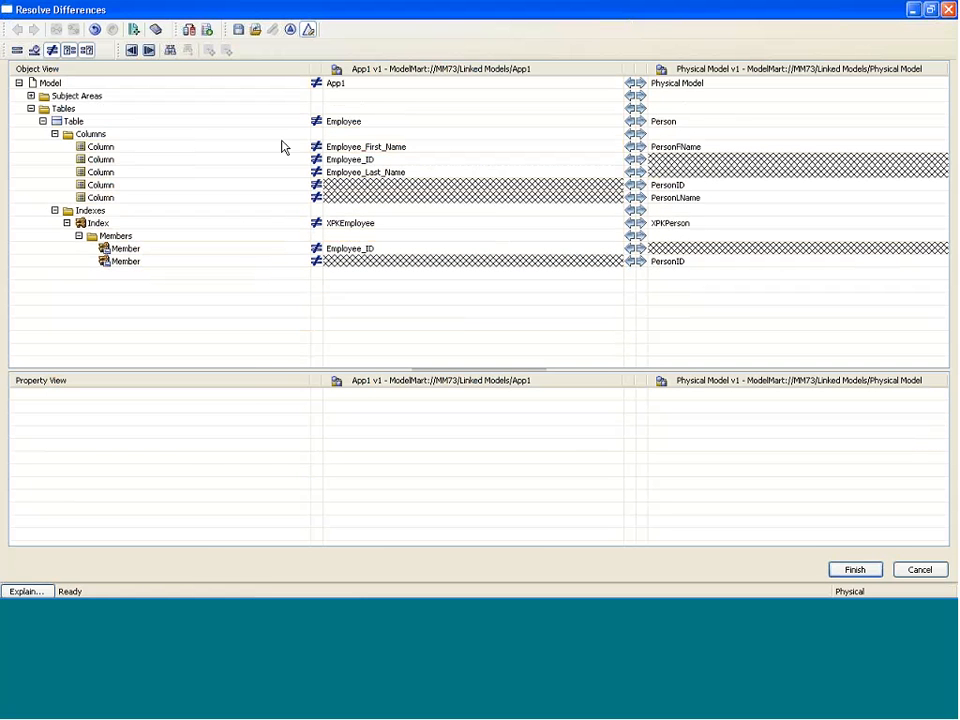
Match the Employee_ID column of App1 with the PersonID column of Physical Model.
{"action": "left_click", "coordinate": [335, 160]}
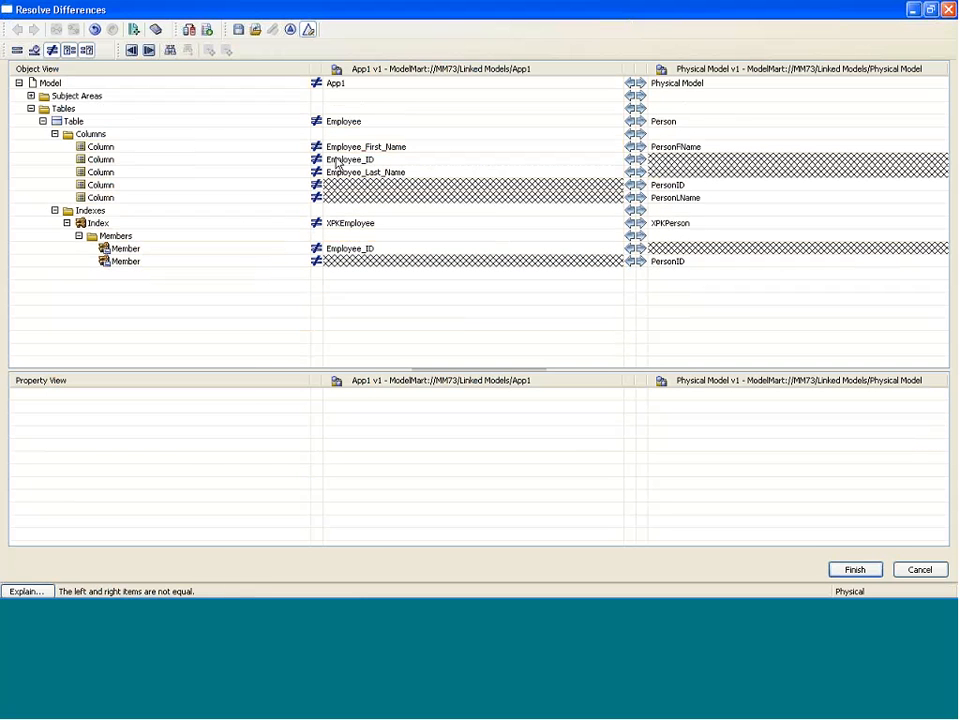
{"action": "left_click", "coordinate": [149, 51]}
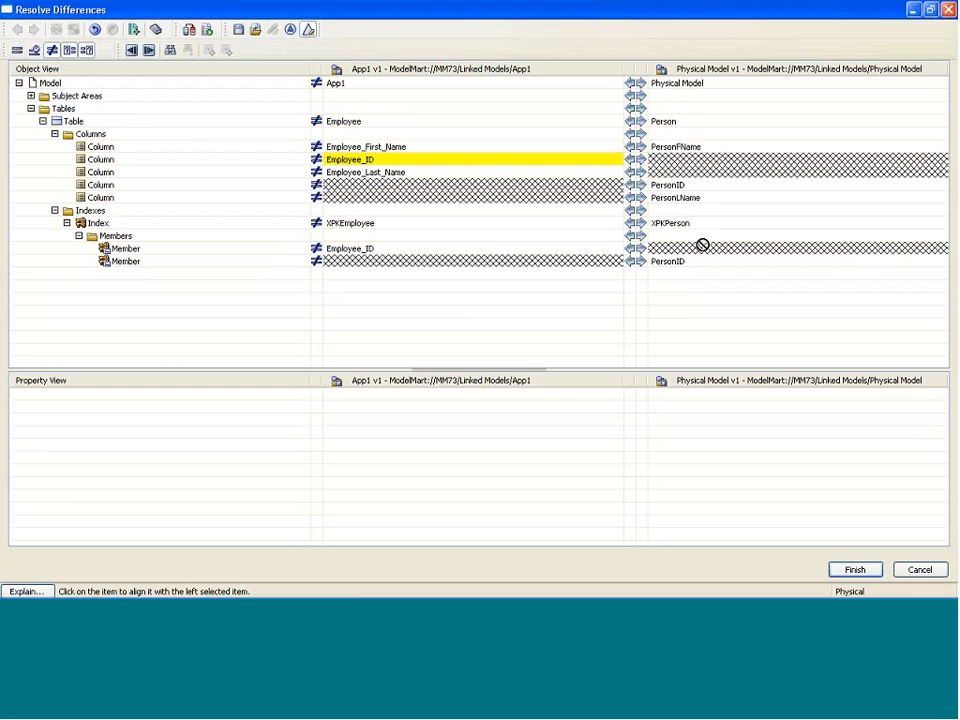
{"action": "left_click", "coordinate": [680, 186]}
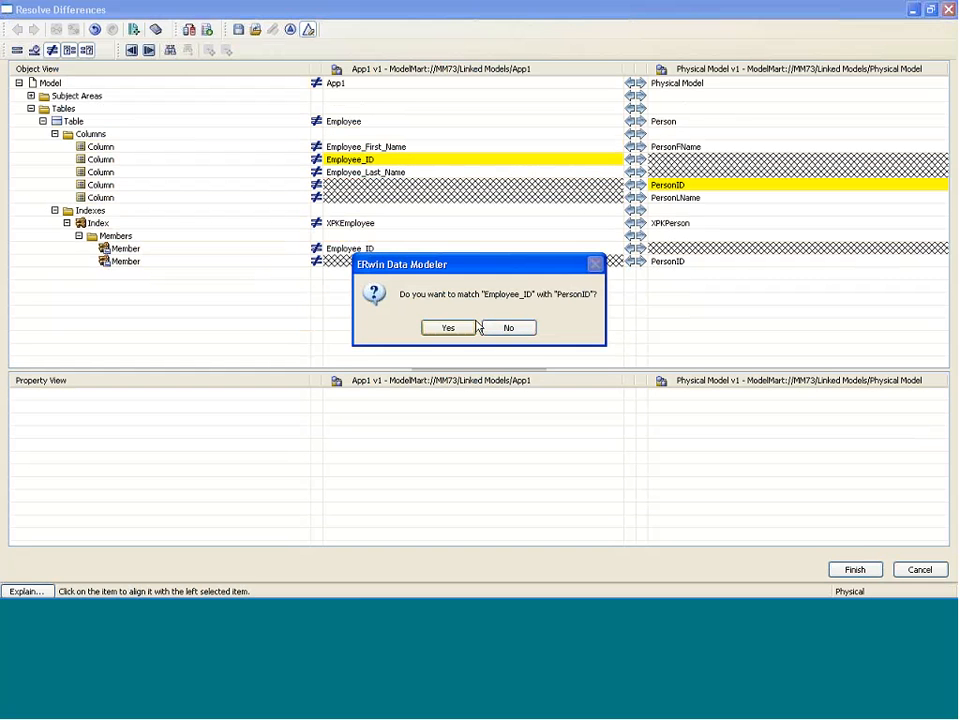
{"action": "left_click", "coordinate": [463, 330]}
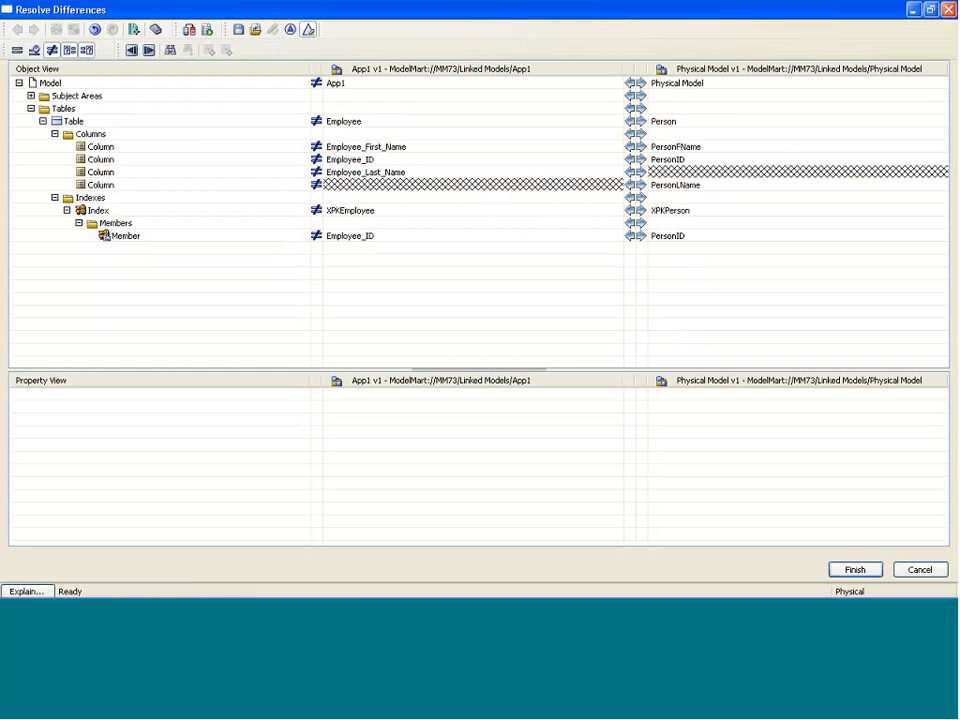
Match the Employee_Last_Name column of App1 with the PersonLName column of Physical Model.
{"action": "left_click", "coordinate": [55, 31]}
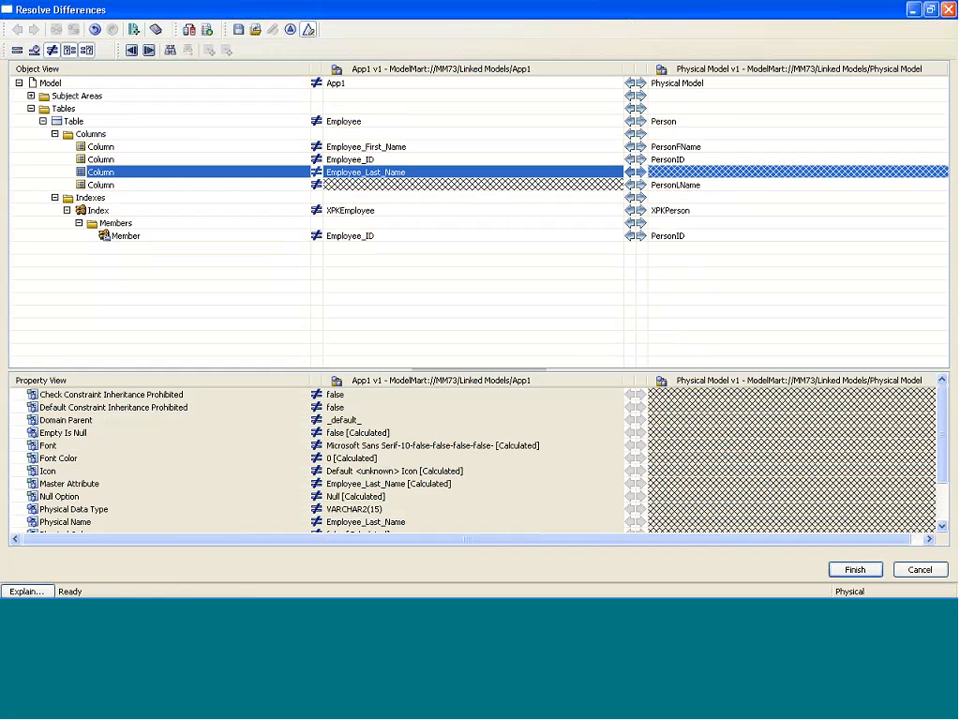
{"action": "left_click", "coordinate": [672, 187]}
{"action": "left_click", "coordinate": [454, 328]}
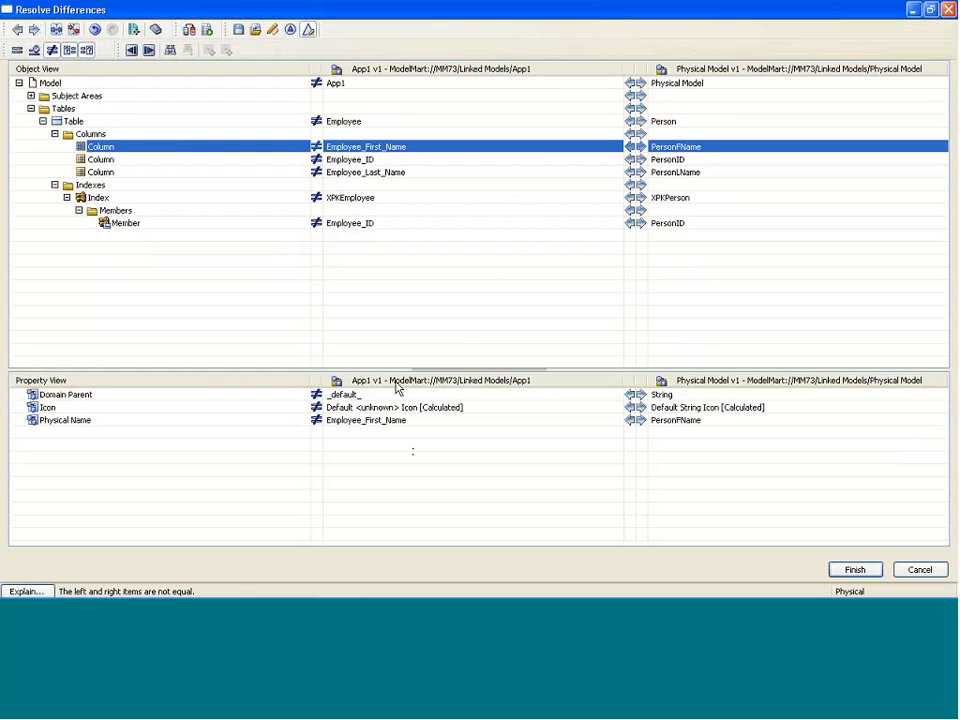
Examine the property differences of the matched Employee and Person columns, and finish resolving differences without transferring any property.
{"action": "left_click", "coordinate": [638, 421]}
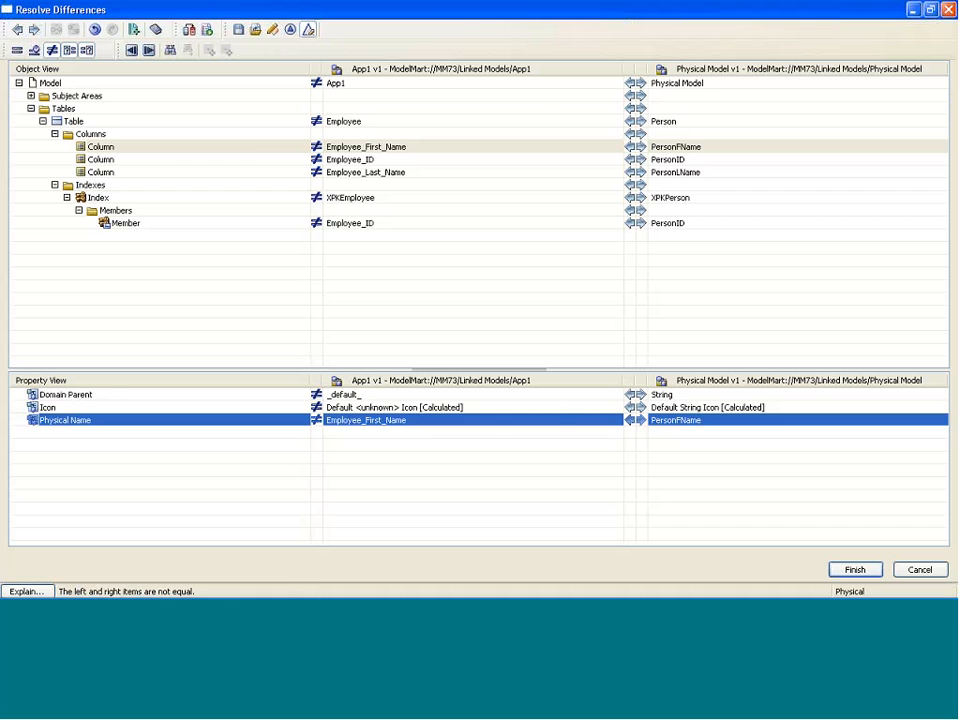
{"action": "left_click", "coordinate": [101, 160]}
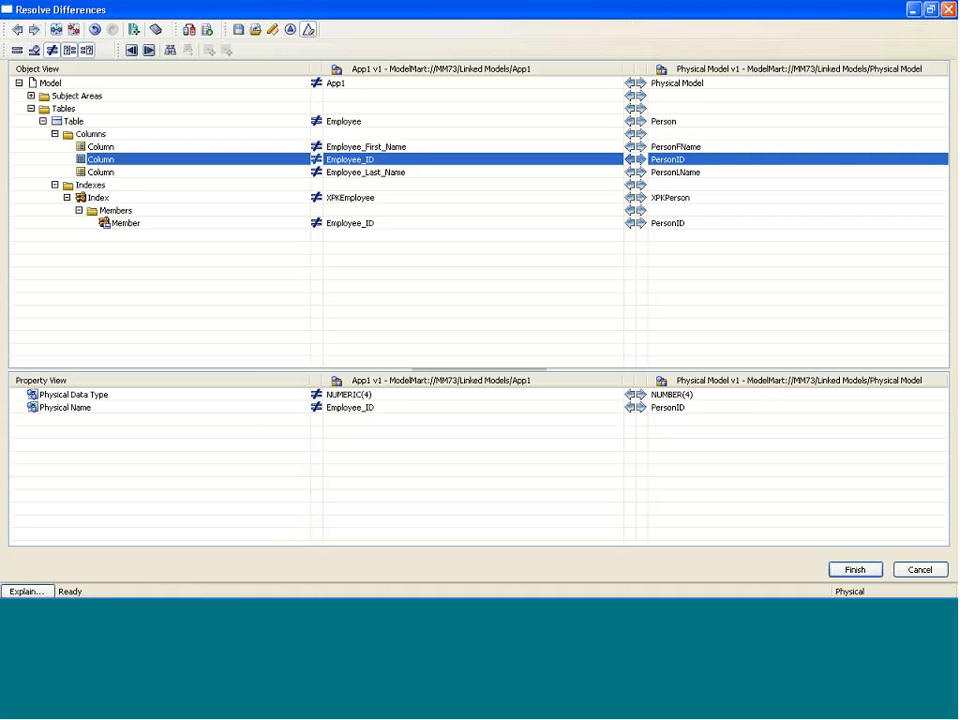
{"action": "left_click", "coordinate": [403, 175]}
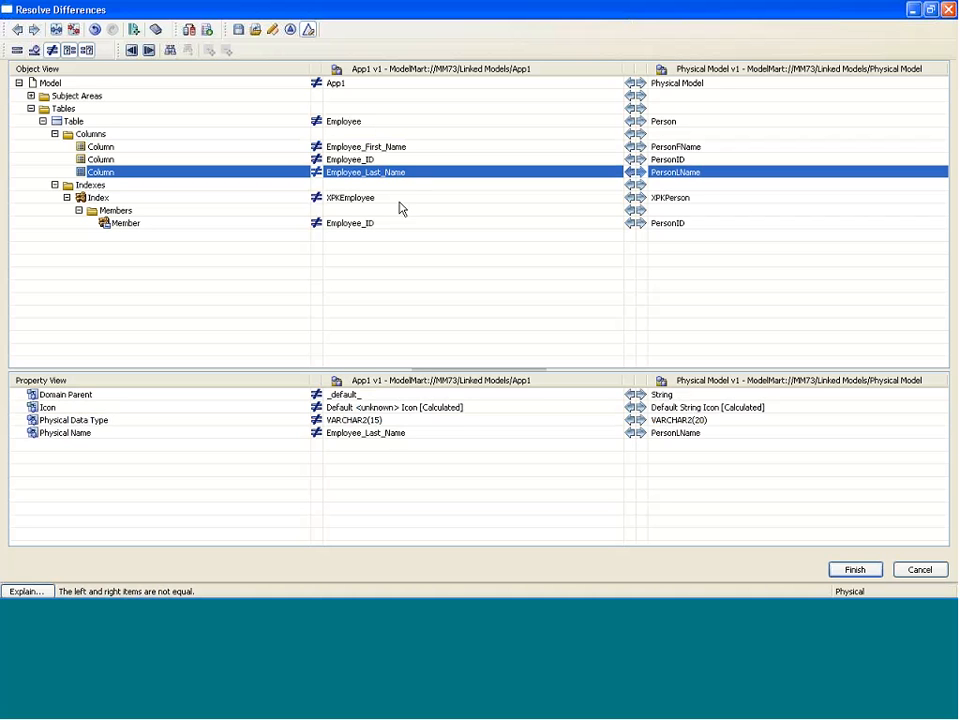
{"action": "left_click", "coordinate": [400, 200]}
{"action": "left_click", "coordinate": [417, 174]}
{"action": "left_click", "coordinate": [930, 11]}
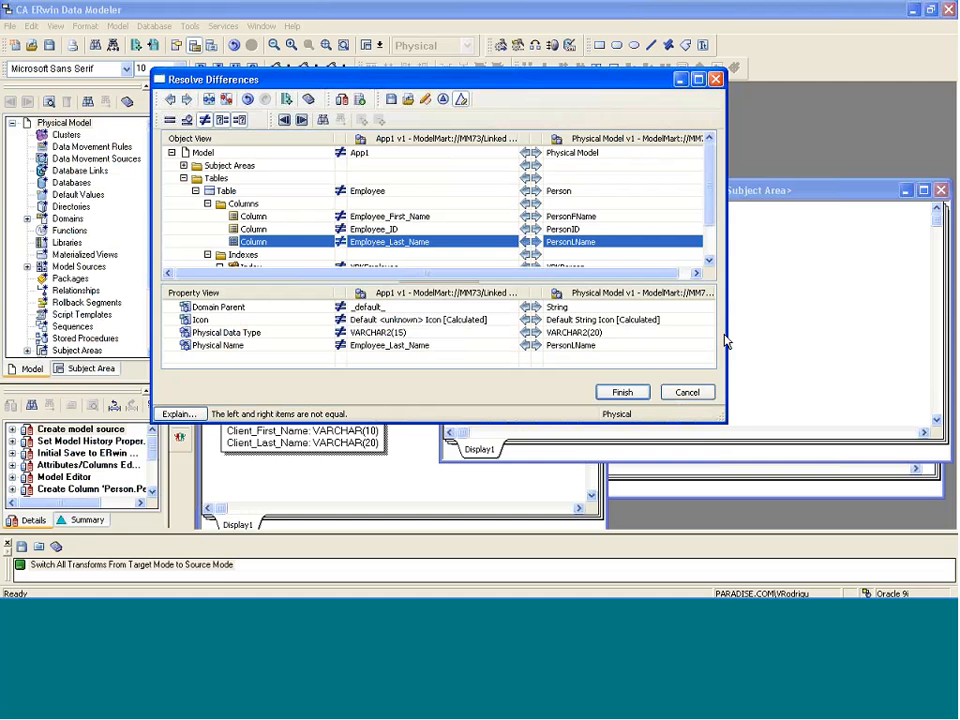
{"action": "left_click", "coordinate": [622, 392]}
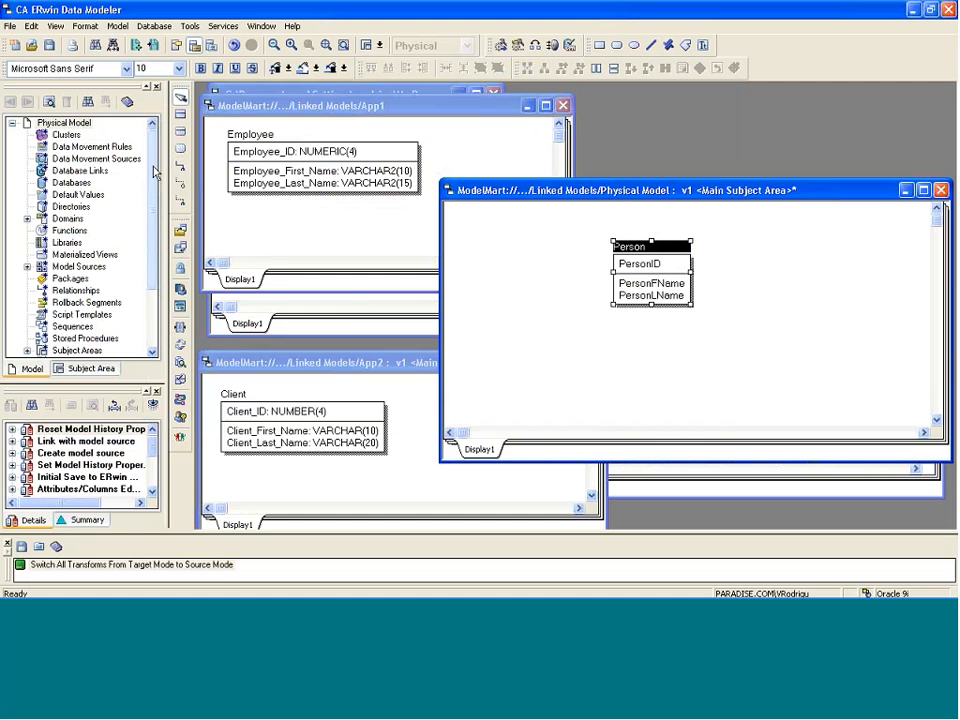
Inspect the properties of the App1 model source stored in Physical Model and close them.
{"action": "left_click_drag", "start_coordinate": [153, 176], "coordinate": [152, 206]}
{"action": "left_click", "coordinate": [27, 218]}
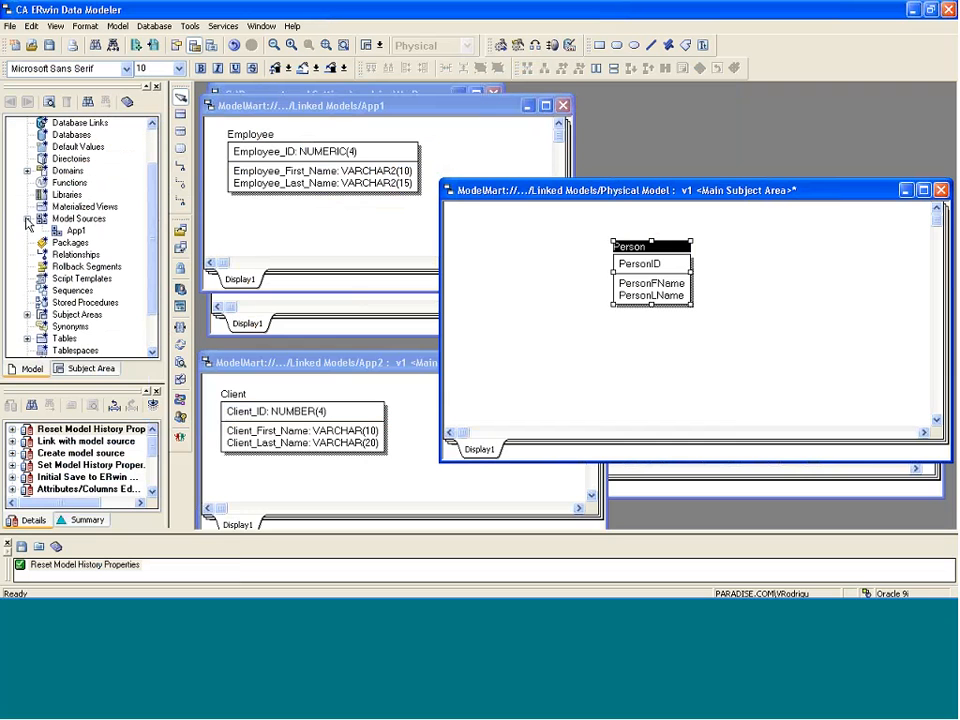
{"action": "left_click", "coordinate": [76, 230]}
{"action": "right_click", "coordinate": [78, 233]}
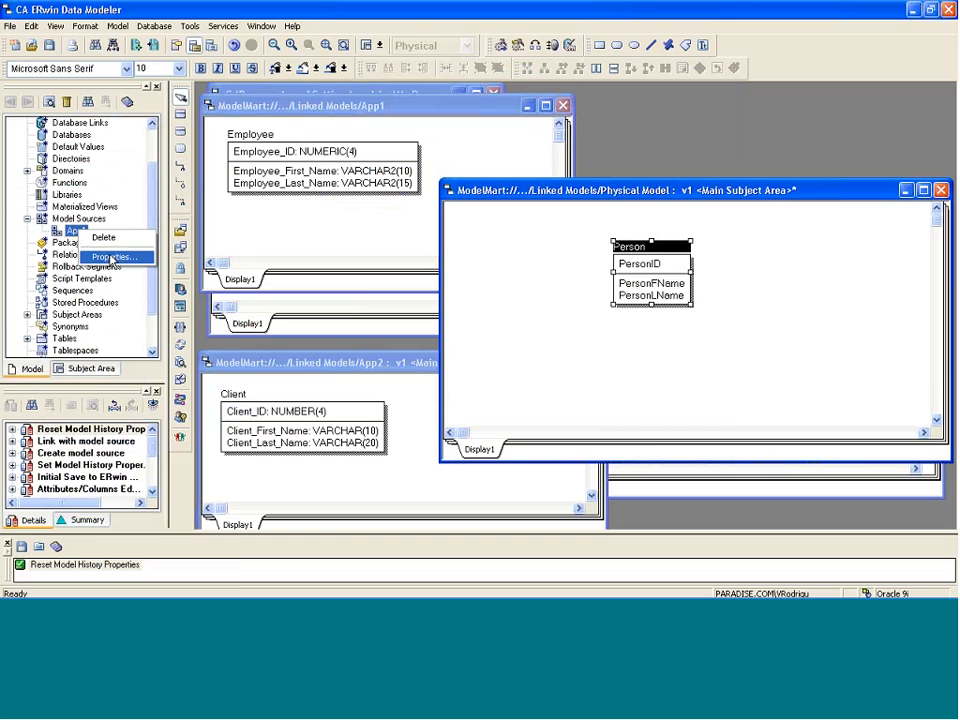
{"action": "left_click", "coordinate": [113, 257]}
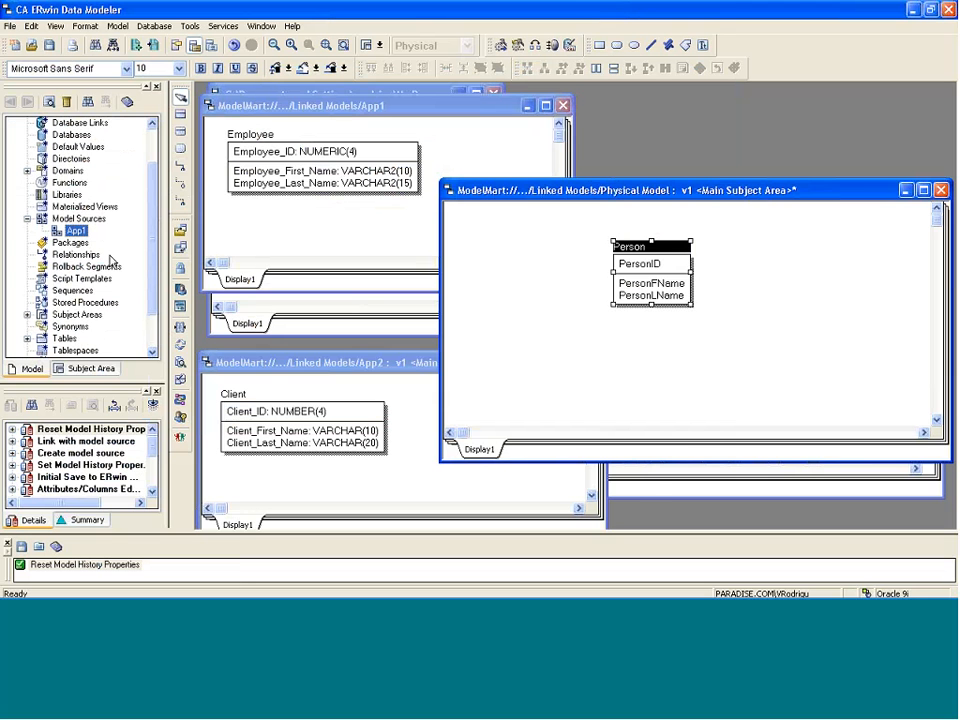
{"action": "left_click", "coordinate": [598, 477]}
{"action": "left_click", "coordinate": [553, 249]}
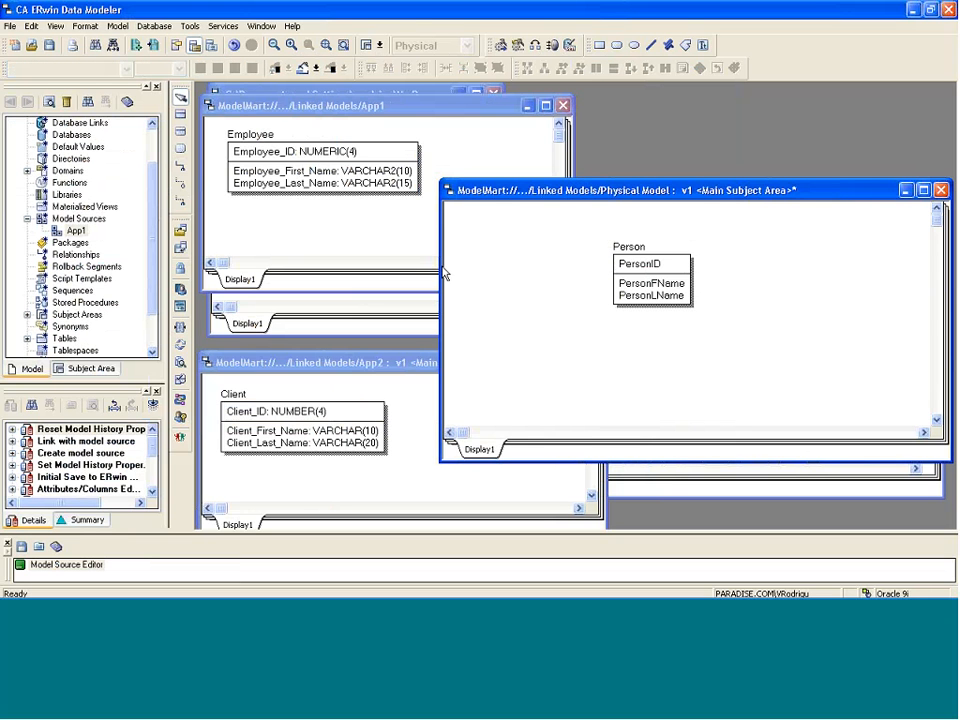
Narrow and reposition the Physical Model window and move its Person table closer to the App1 and App2 diagrams.
{"action": "left_click_drag", "start_coordinate": [441, 265], "coordinate": [500, 264]}
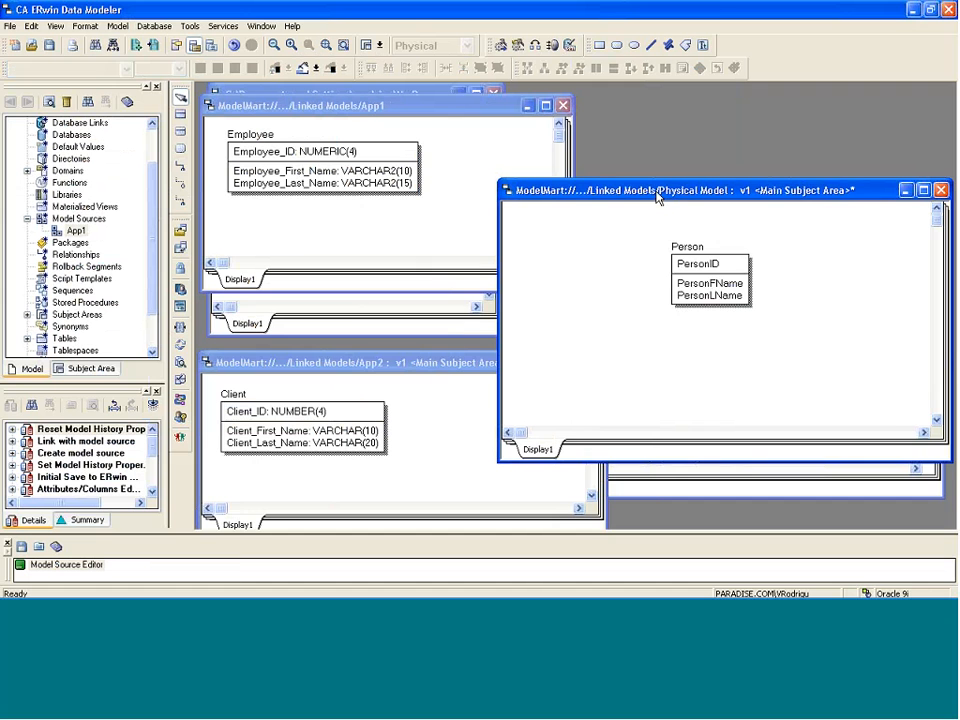
{"action": "left_click_drag", "start_coordinate": [666, 191], "coordinate": [653, 190]}
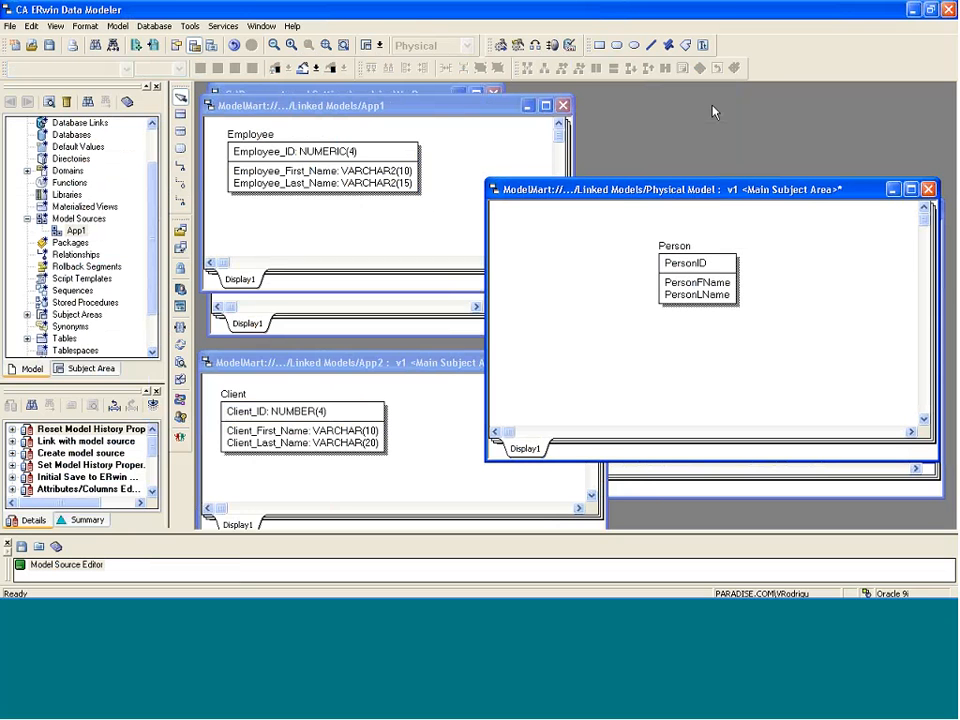
{"action": "left_click", "coordinate": [625, 197]}
{"action": "left_click_drag", "start_coordinate": [681, 246], "coordinate": [608, 244]}
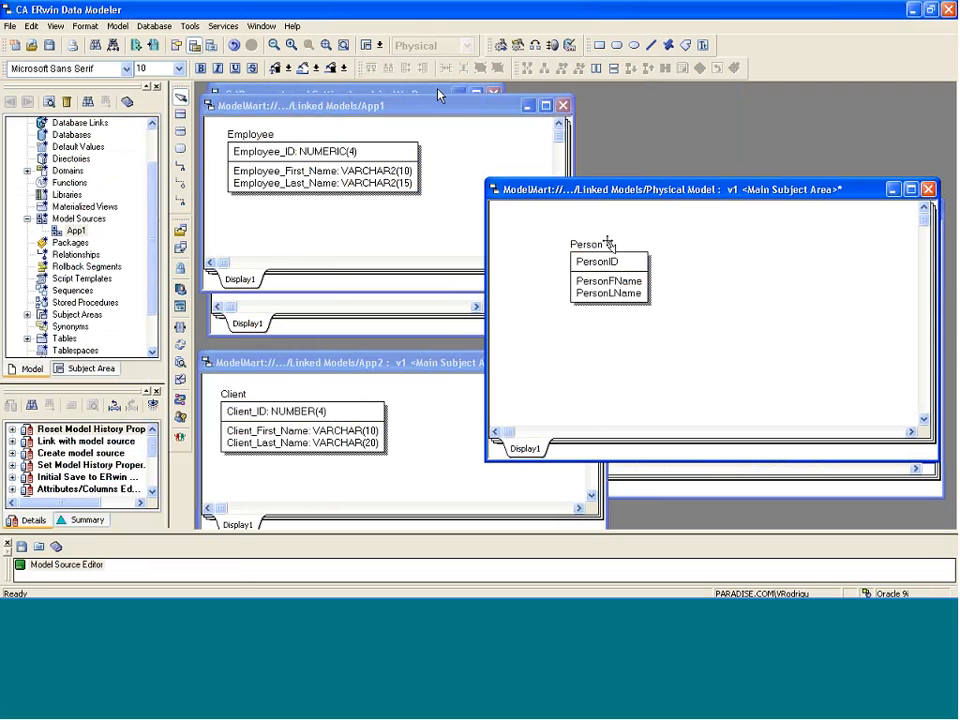
Run Sync with Model Source on Physical Model using App1 to bring up their differences.
{"action": "left_click", "coordinate": [190, 27]}
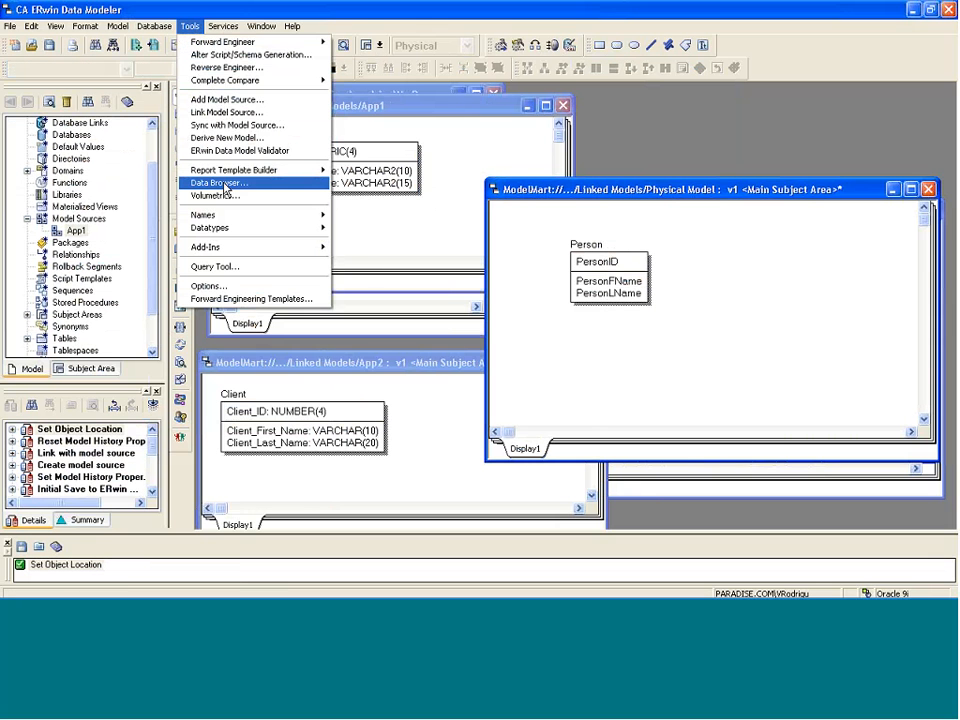
{"action": "left_click", "coordinate": [226, 125]}
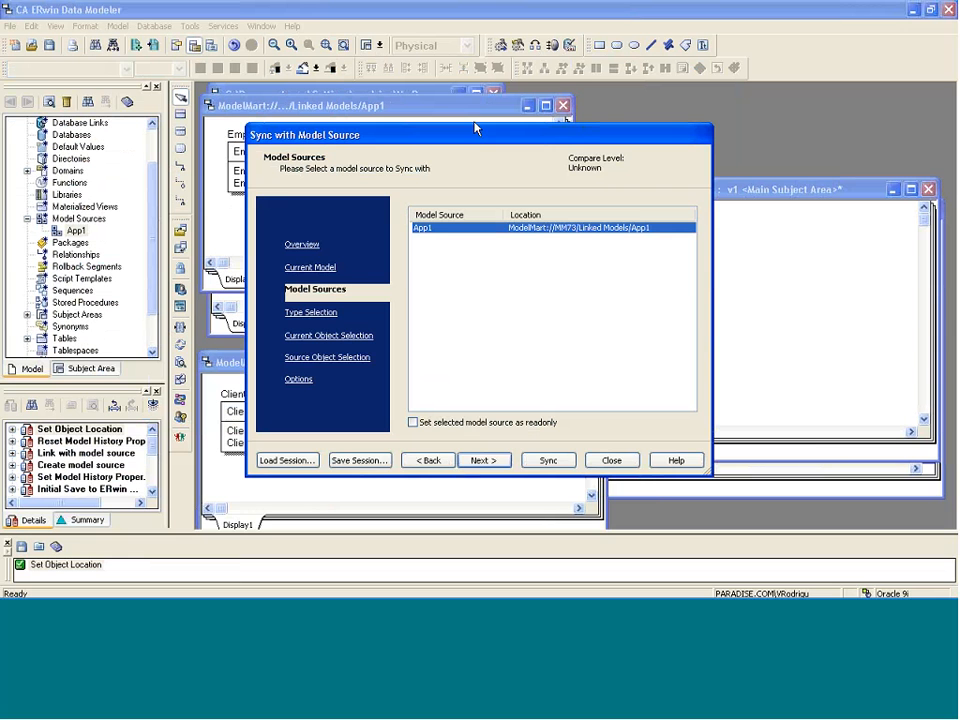
{"action": "left_click_drag", "start_coordinate": [476, 128], "coordinate": [448, 119]}
{"action": "left_click", "coordinate": [526, 450]}
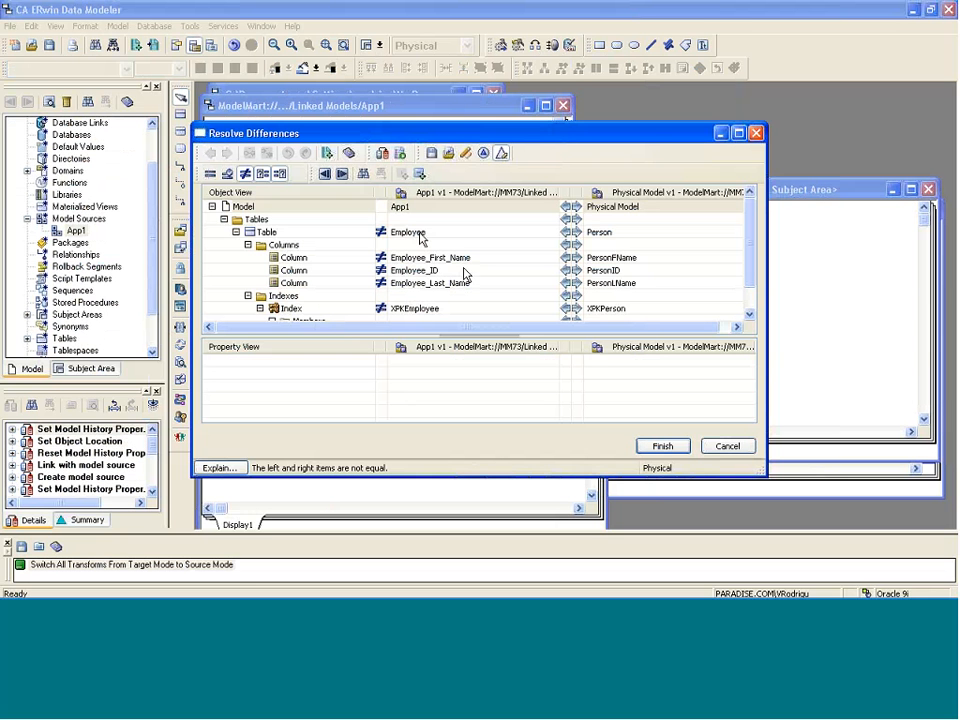
Examine the property differences between Employee_First_Name and PersonFName, including Physical Name, and cancel the synchronization.
{"action": "left_click", "coordinate": [450, 258]}
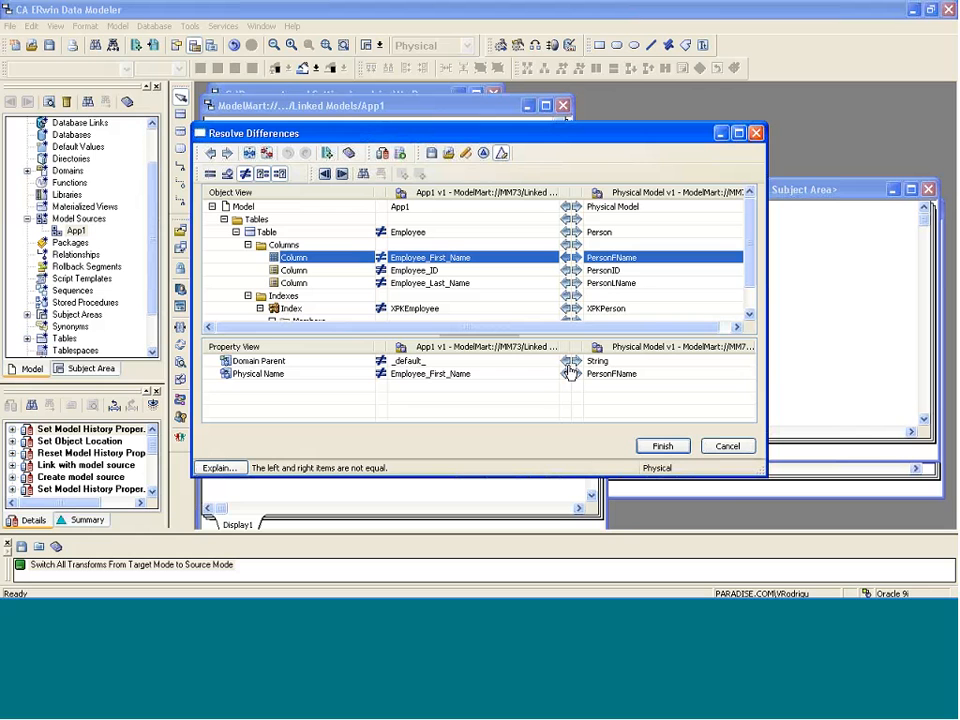
{"action": "left_click", "coordinate": [428, 376]}
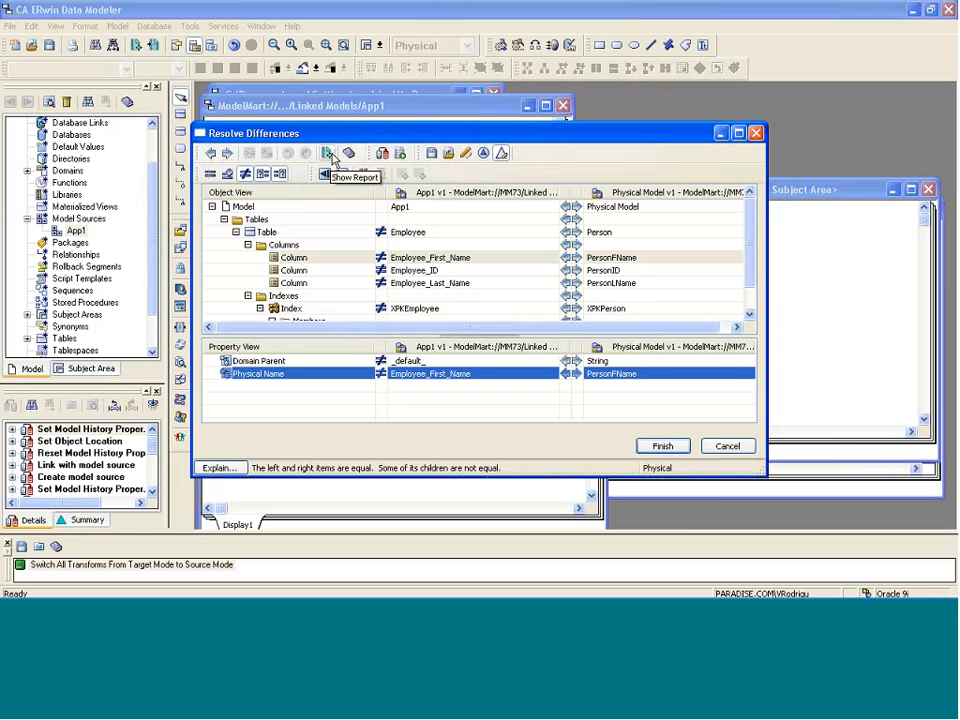
{"action": "left_click", "coordinate": [333, 159]}
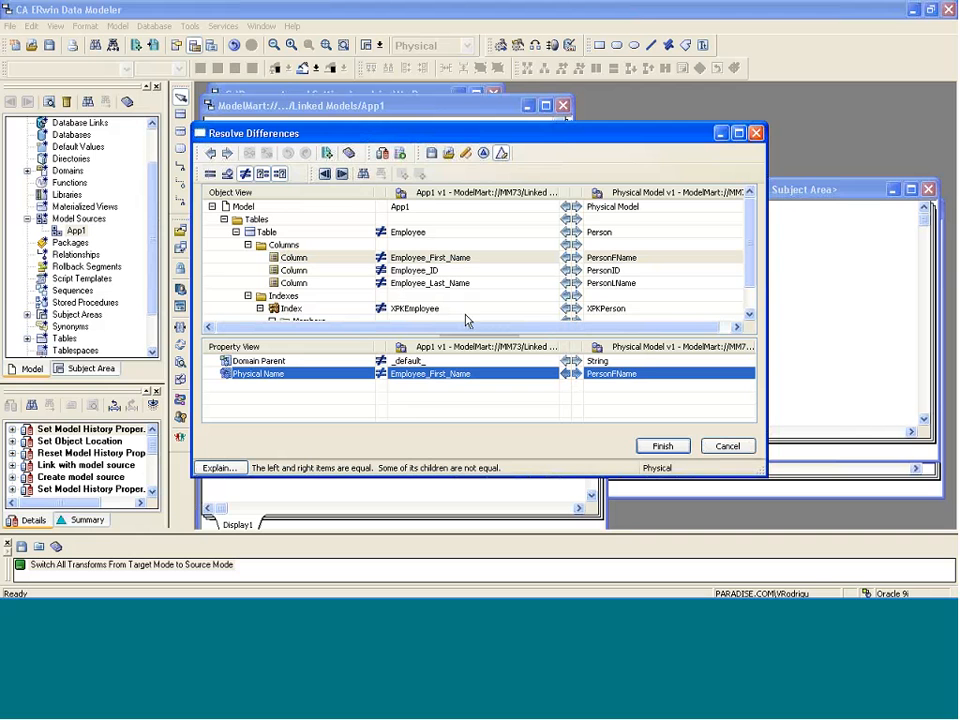
{"action": "left_click", "coordinate": [728, 448]}
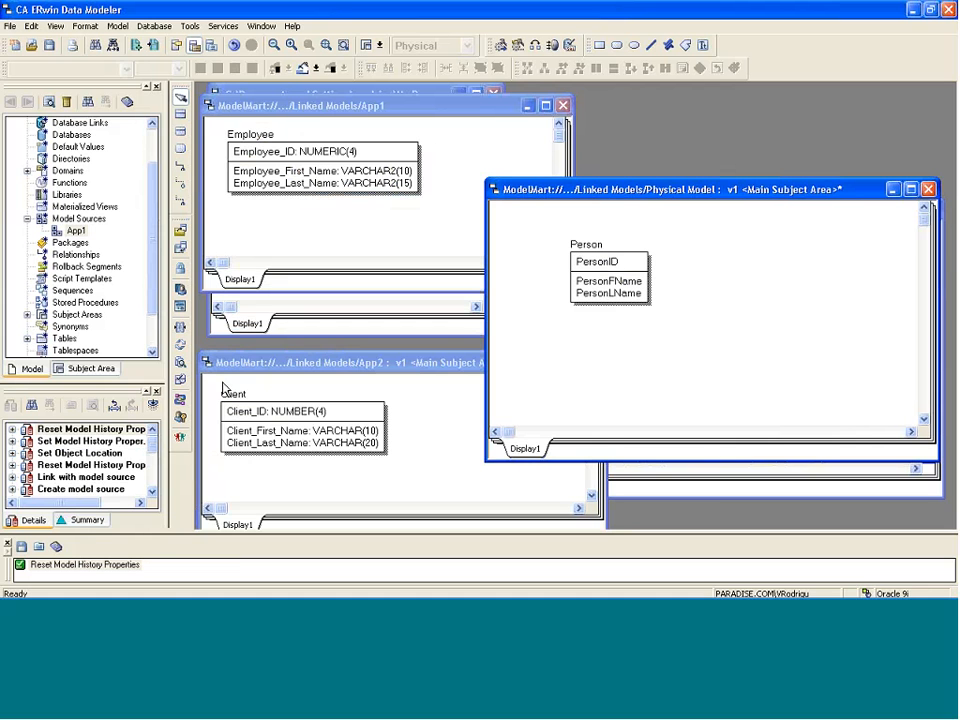
Link App2 v1 as a model source to Physical Model, keeping the remaining wizard options as they are.
{"action": "left_click", "coordinate": [262, 356]}
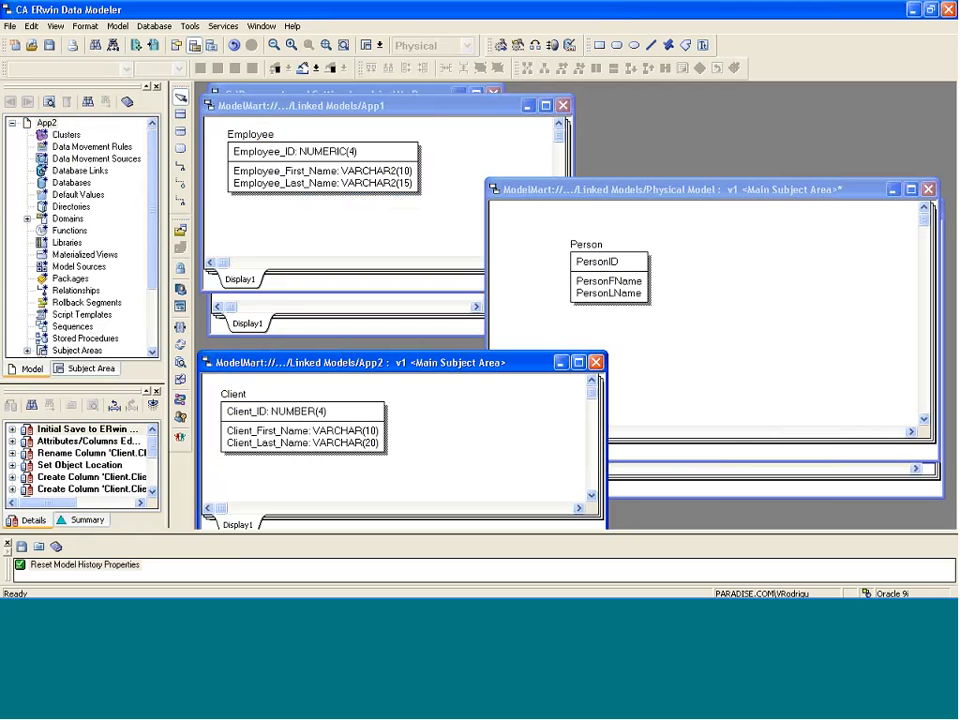
{"action": "left_click", "coordinate": [698, 199]}
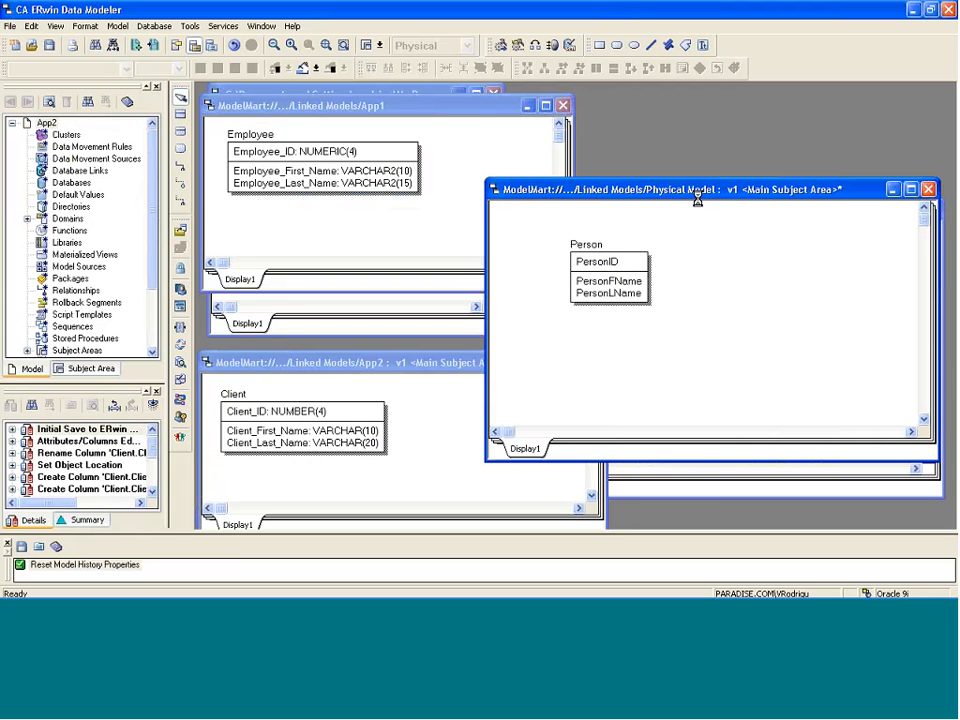
{"action": "left_click", "coordinate": [608, 244]}
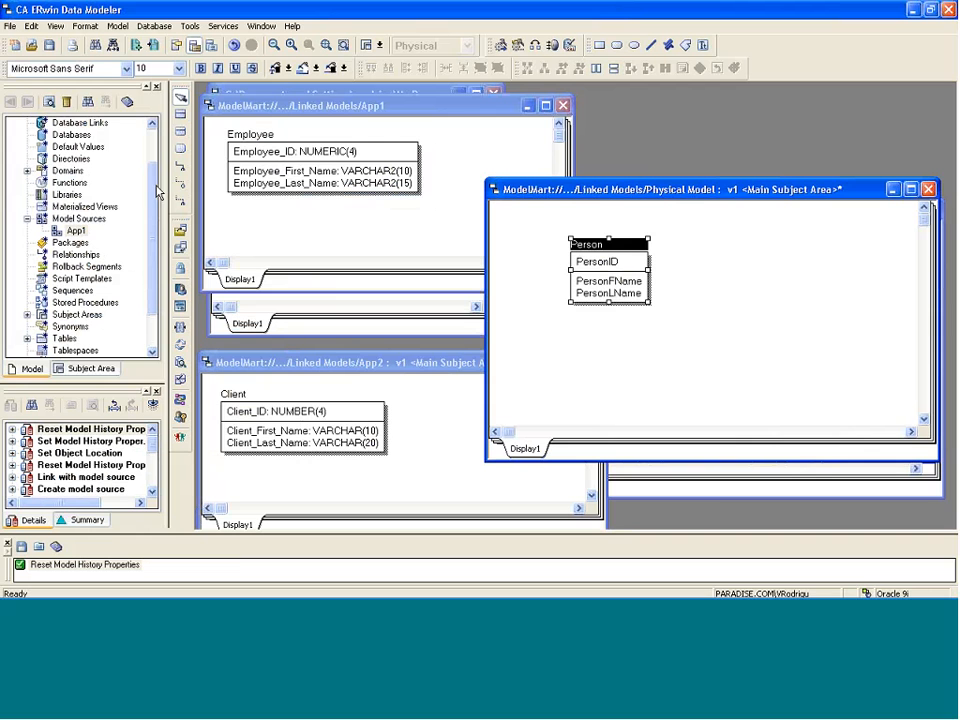
{"action": "left_click", "coordinate": [189, 26]}
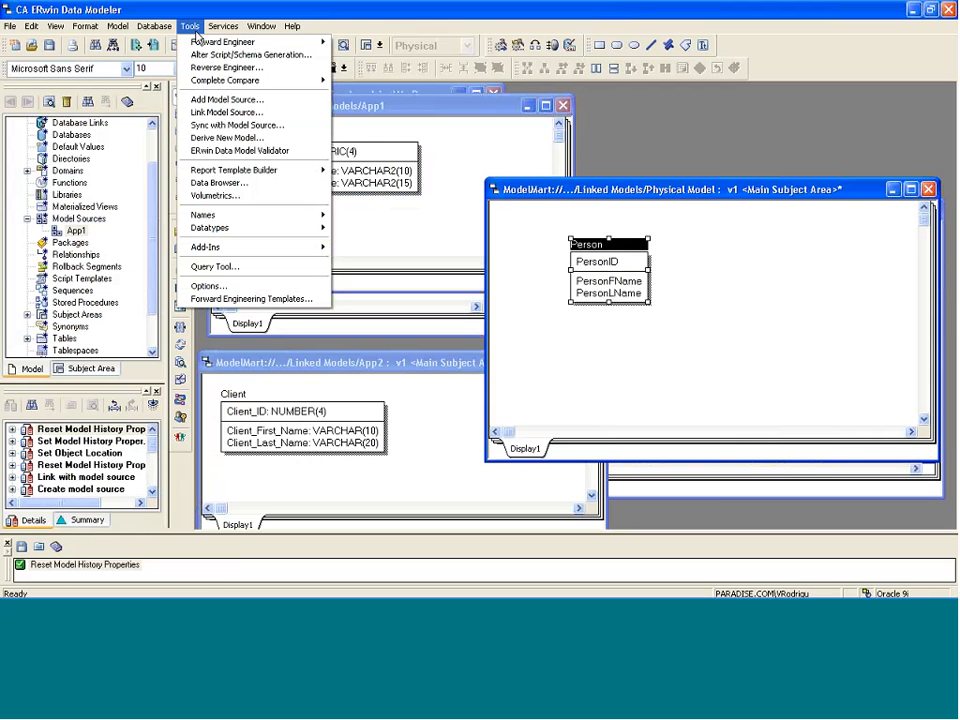
{"action": "left_click", "coordinate": [214, 113]}
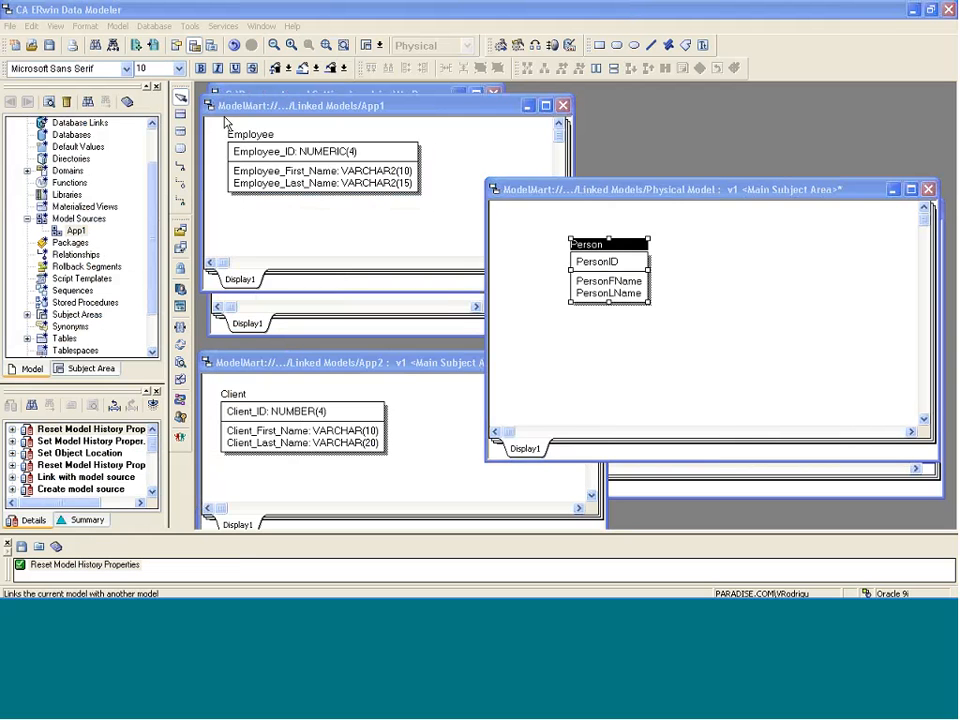
{"action": "left_click", "coordinate": [437, 309]}
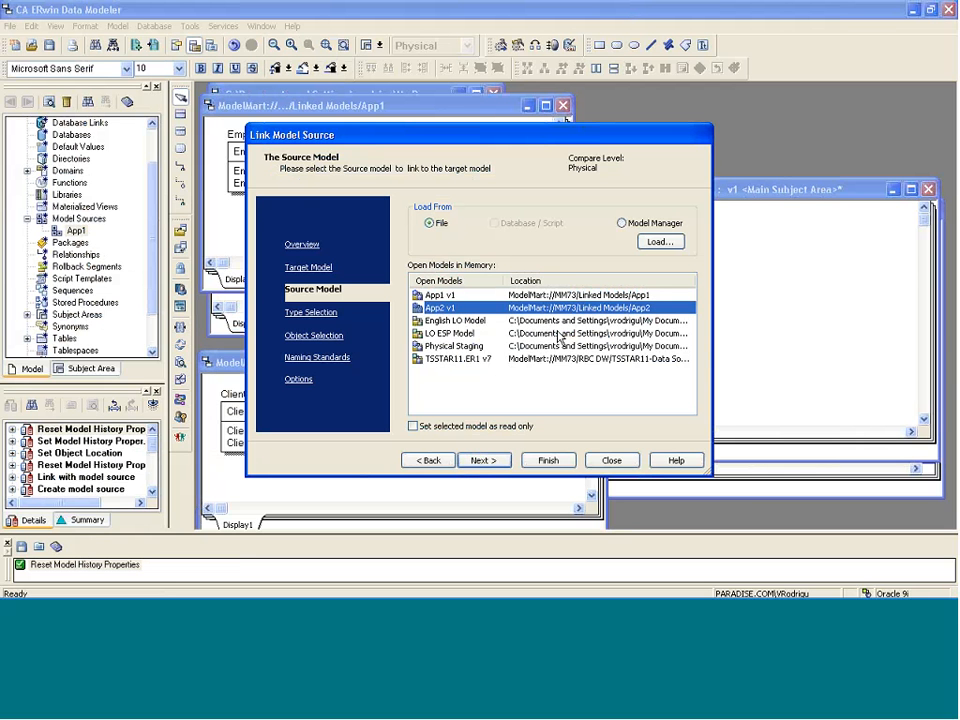
{"action": "left_click", "coordinate": [540, 461]}
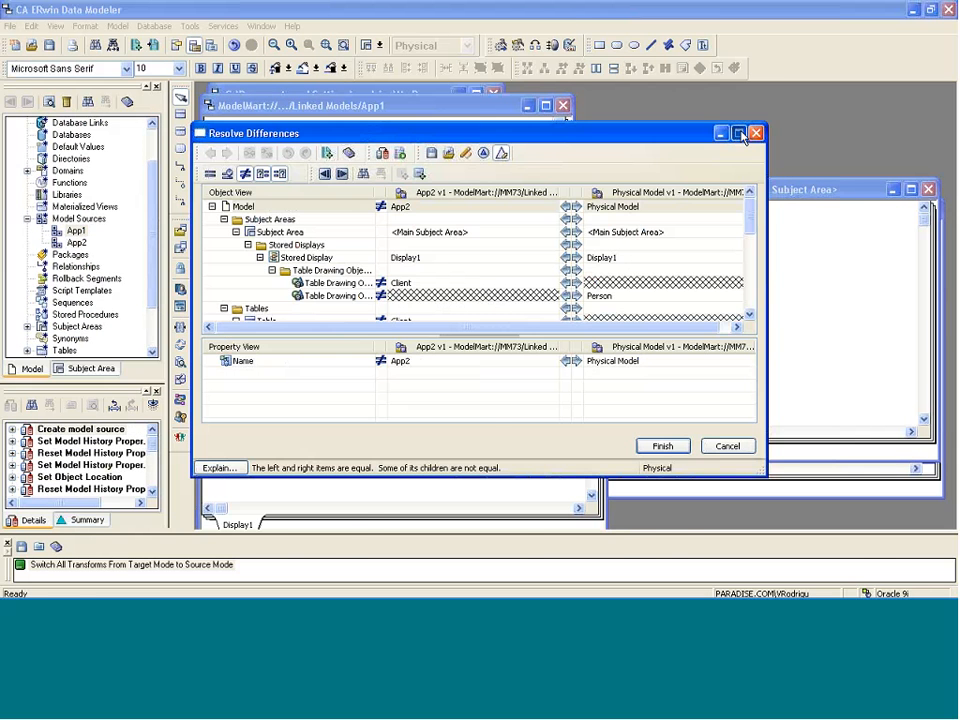
Maximize Resolve Differences, collapse the model tree to its tables, and match App2's Client table with Physical Model's Person table.
{"action": "left_click", "coordinate": [741, 133]}
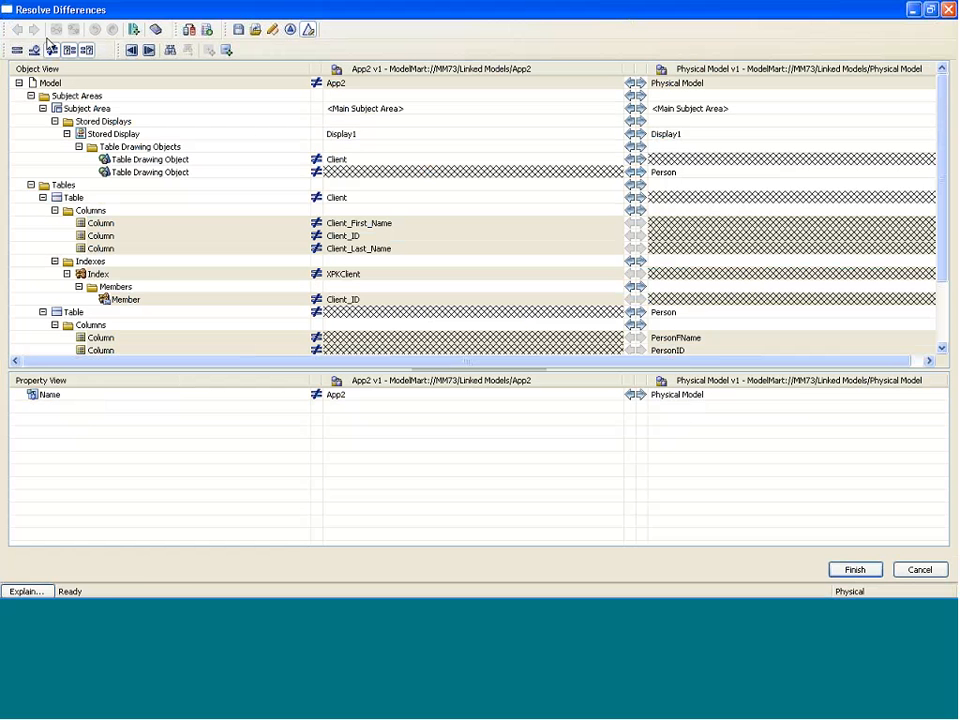
{"action": "left_click", "coordinate": [19, 84]}
{"action": "left_click", "coordinate": [31, 109]}
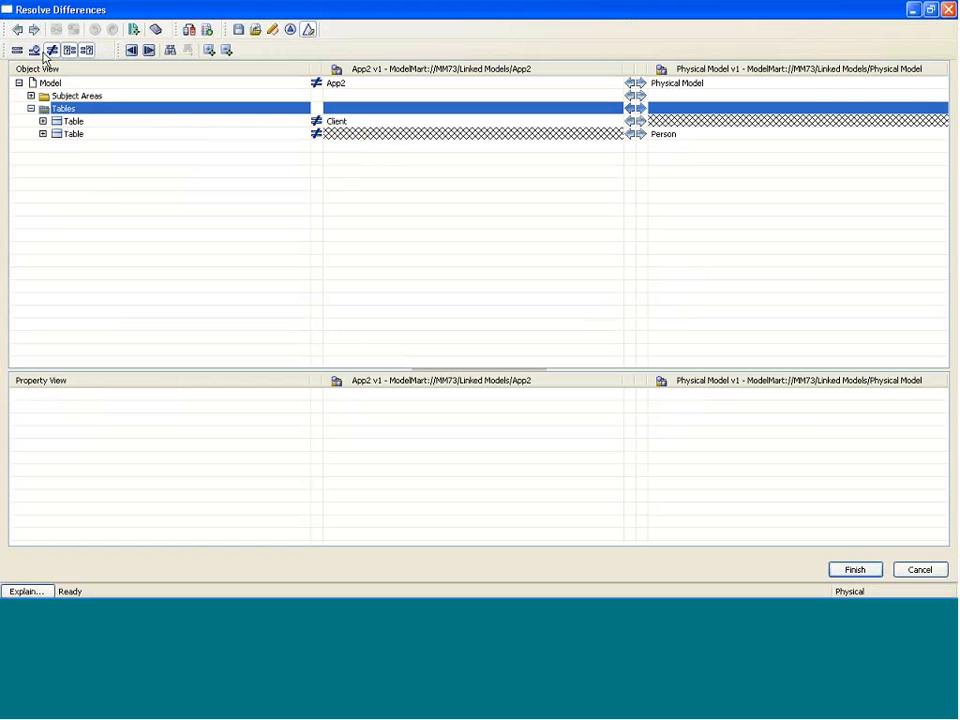
{"action": "left_click", "coordinate": [358, 121]}
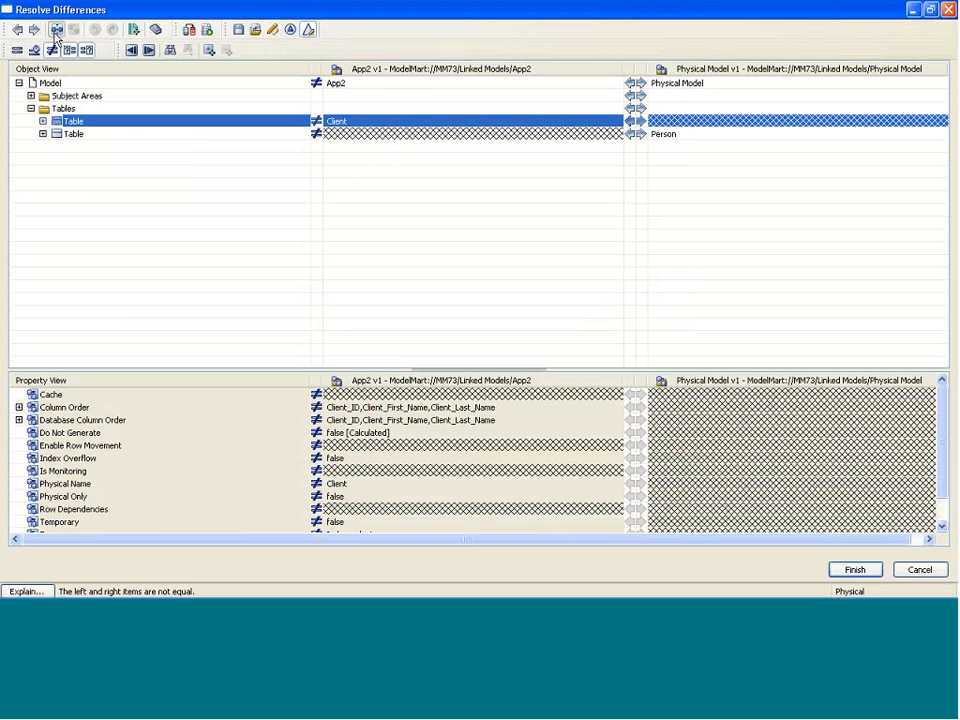
{"action": "left_click", "coordinate": [58, 31]}
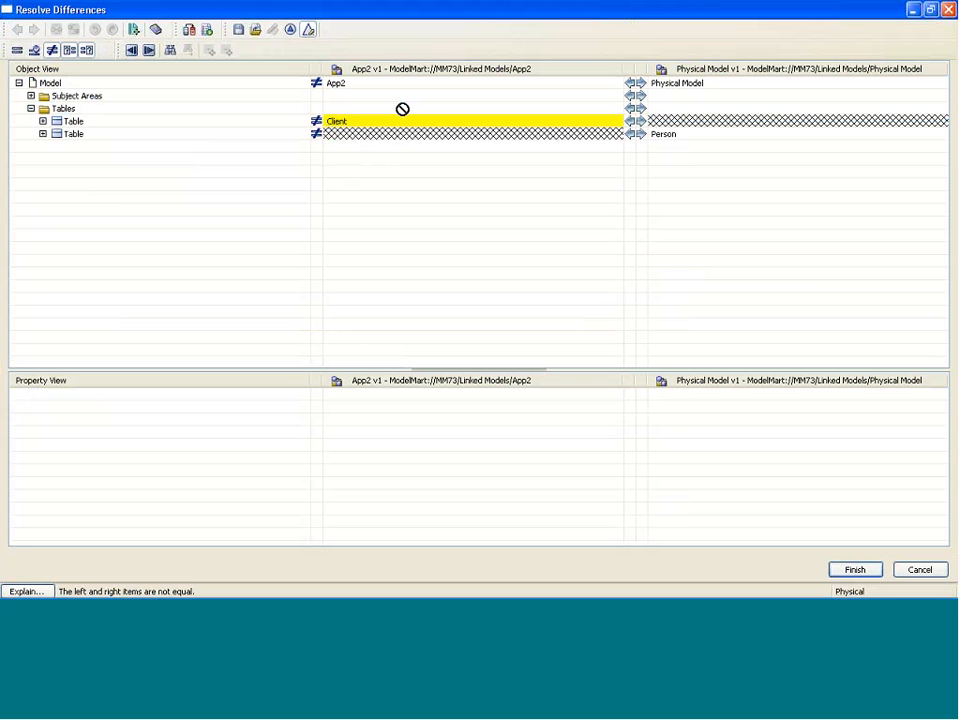
{"action": "left_click", "coordinate": [658, 137]}
{"action": "left_click", "coordinate": [658, 137]}
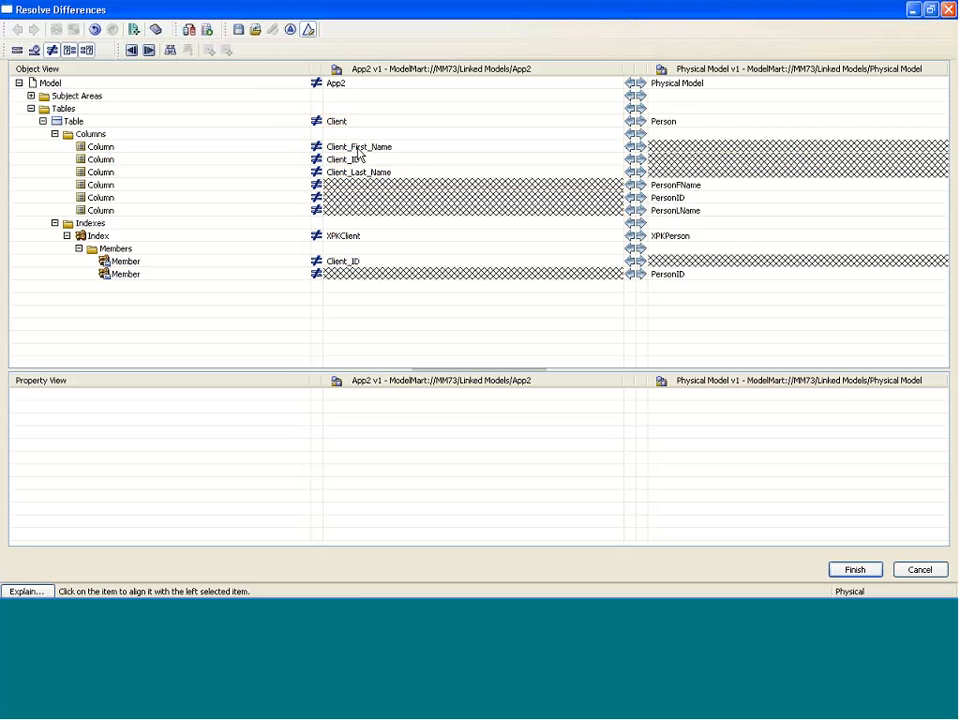
Match App2's Client_First_Name column with PersonFName in Physical Model.
{"action": "left_click", "coordinate": [358, 148]}
{"action": "left_click", "coordinate": [44, 27]}
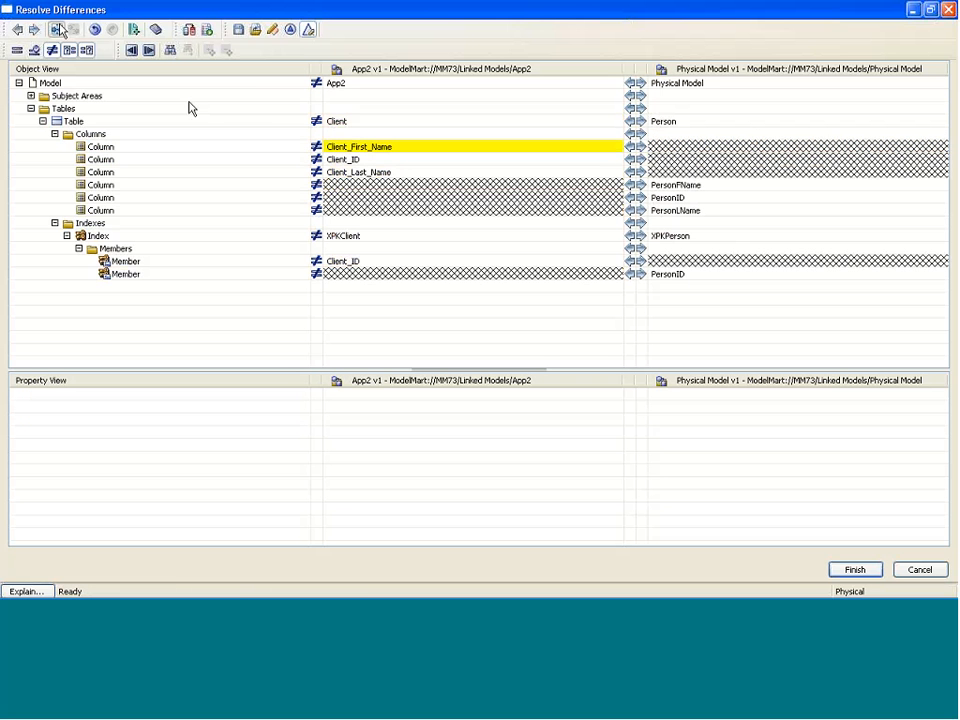
{"action": "left_click", "coordinate": [668, 186]}
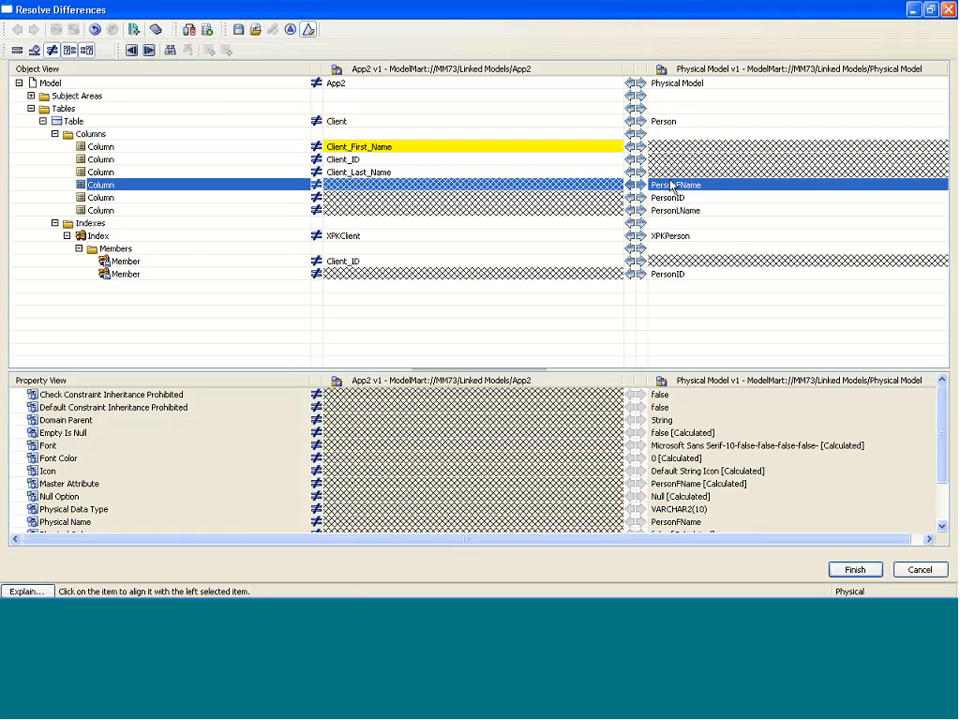
{"action": "left_click", "coordinate": [463, 328]}
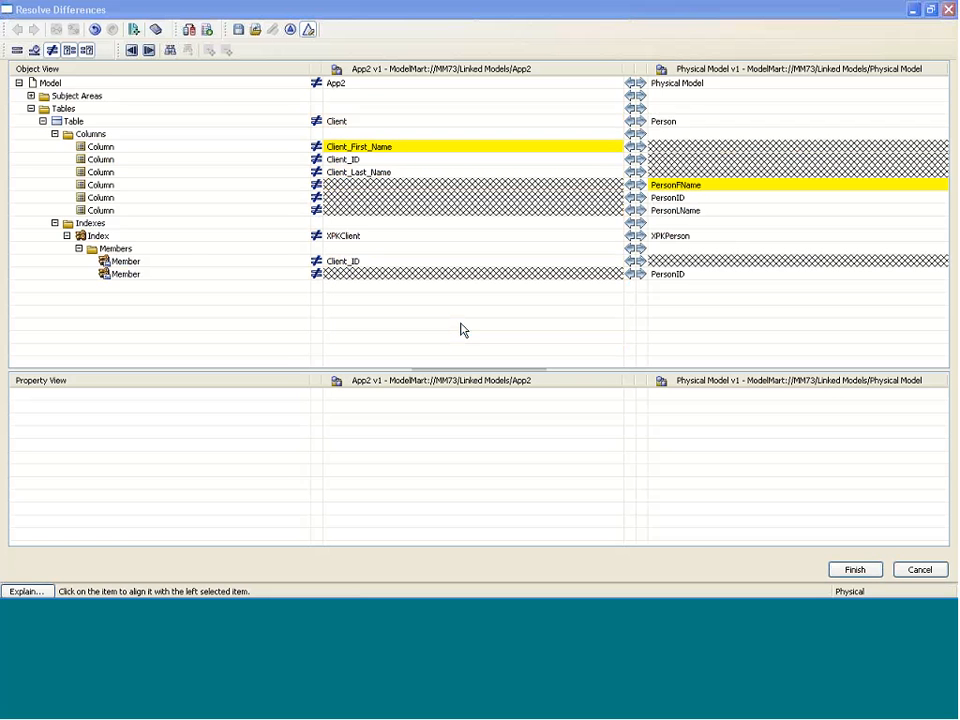
Match the Client_ID column with PersonID and the Client_Last_Name column with PersonLName.
{"action": "left_click", "coordinate": [345, 160]}
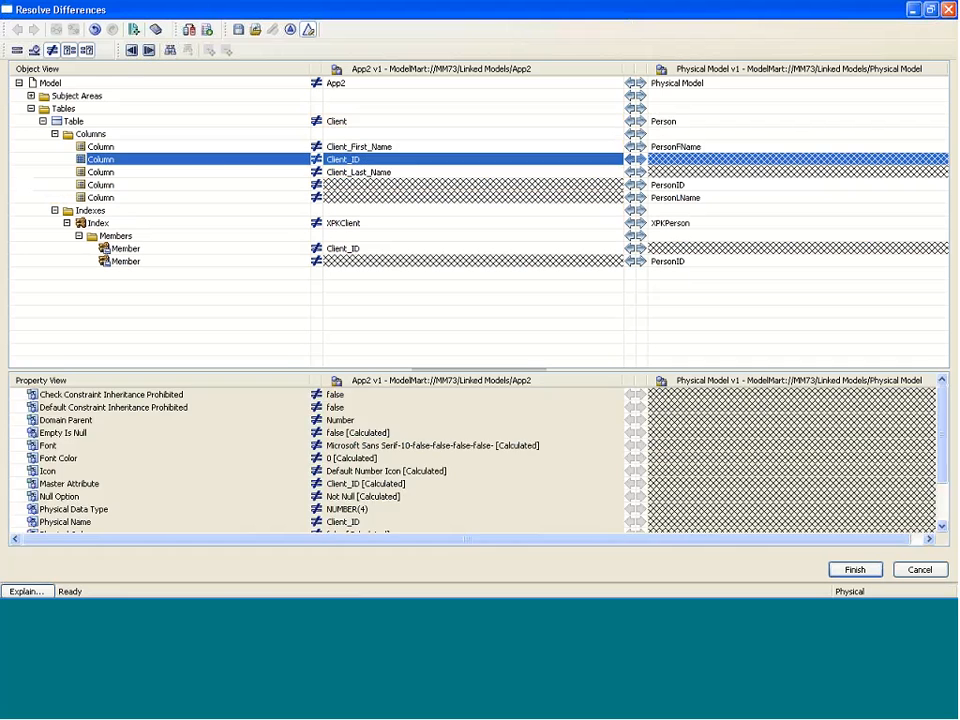
{"action": "left_click", "coordinate": [57, 30]}
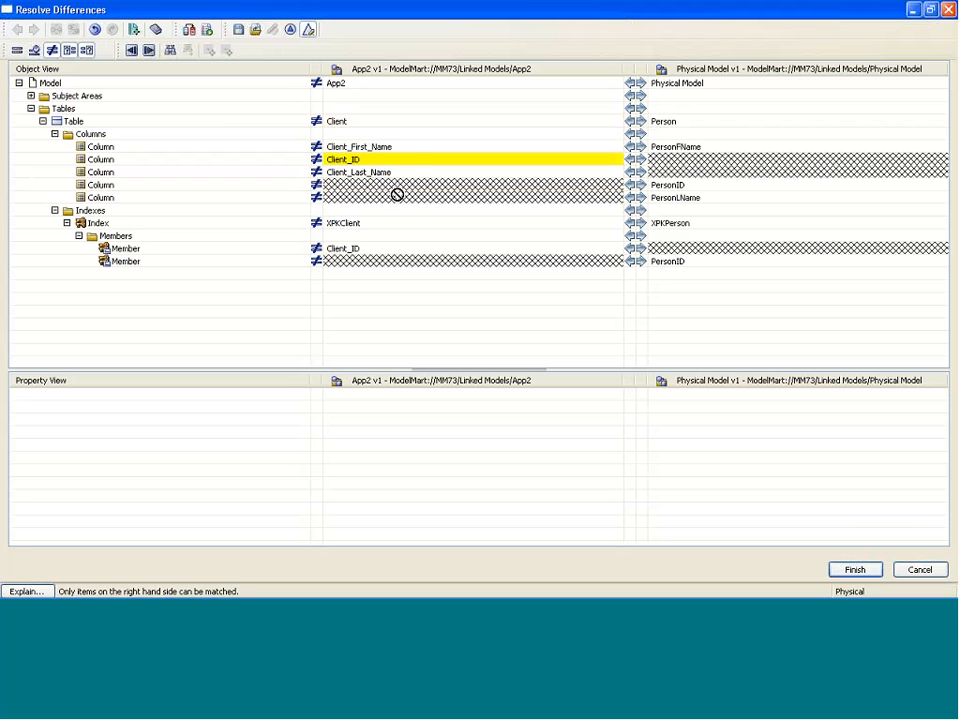
{"action": "left_click", "coordinate": [676, 187]}
{"action": "left_click", "coordinate": [350, 172]}
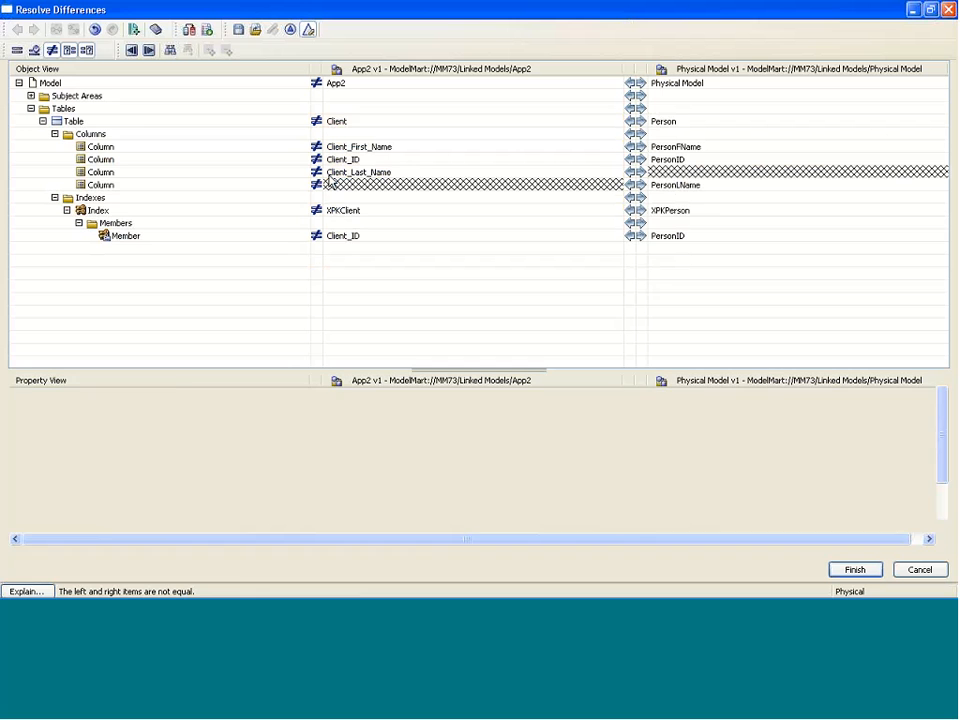
{"action": "left_click", "coordinate": [692, 190]}
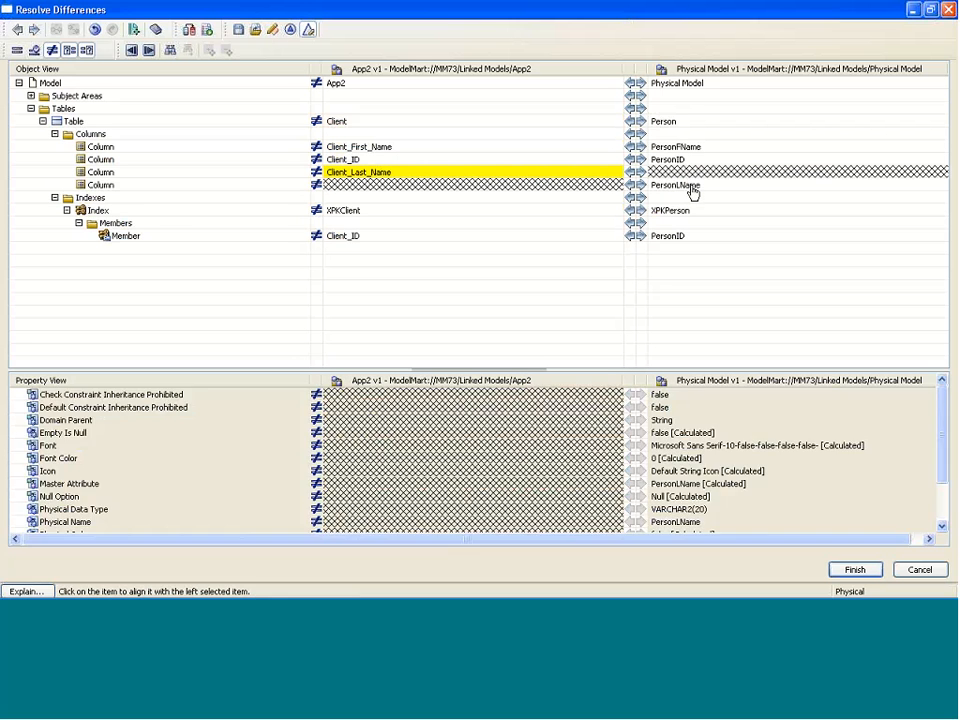
{"action": "left_click", "coordinate": [463, 329]}
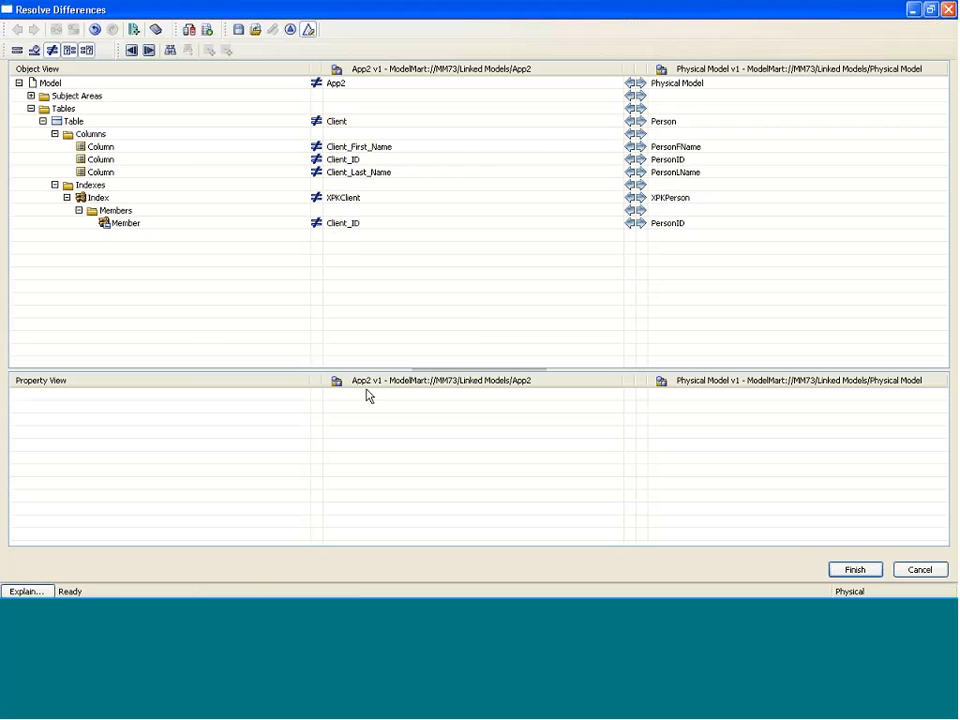
Examine the property differences of the matched Client columns and table, restore the window size, and finish linking App2.
{"action": "left_click", "coordinate": [365, 148]}
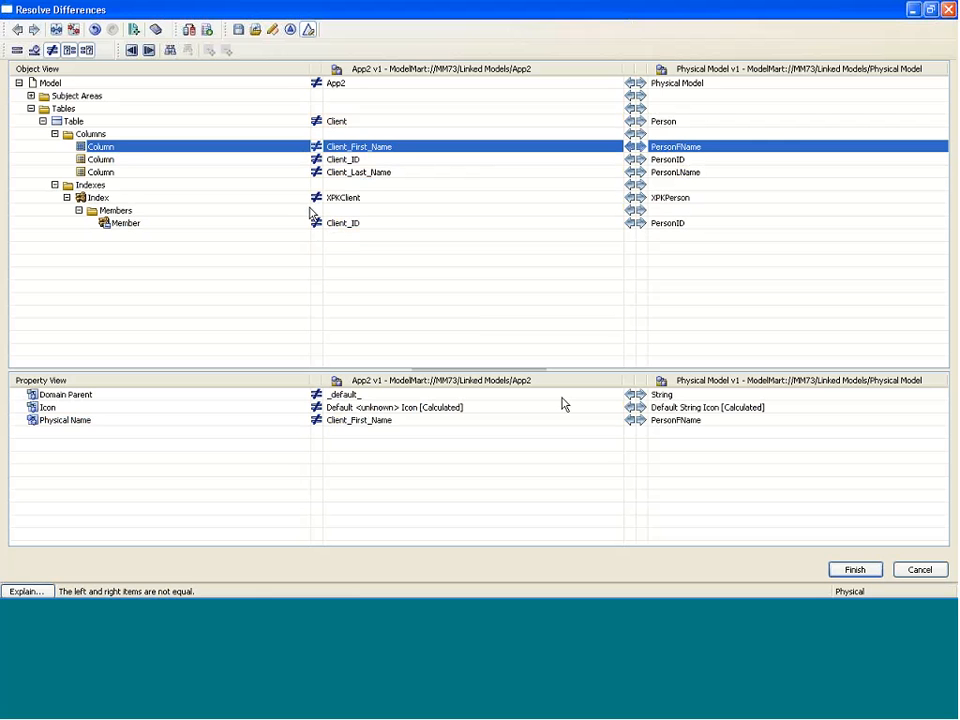
{"action": "left_click", "coordinate": [378, 160]}
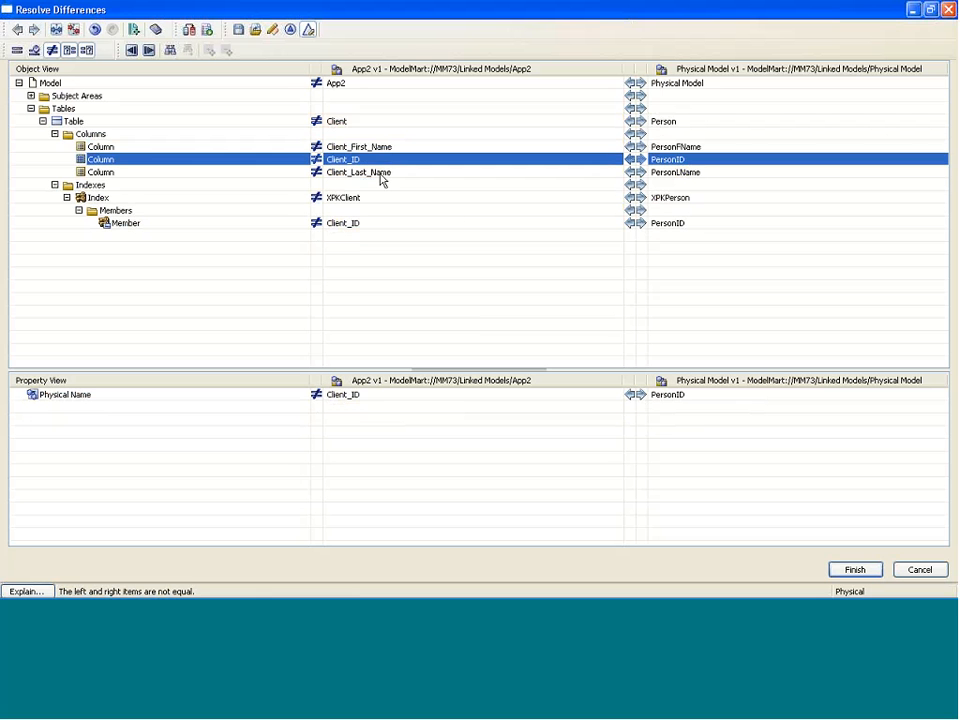
{"action": "left_click", "coordinate": [381, 174]}
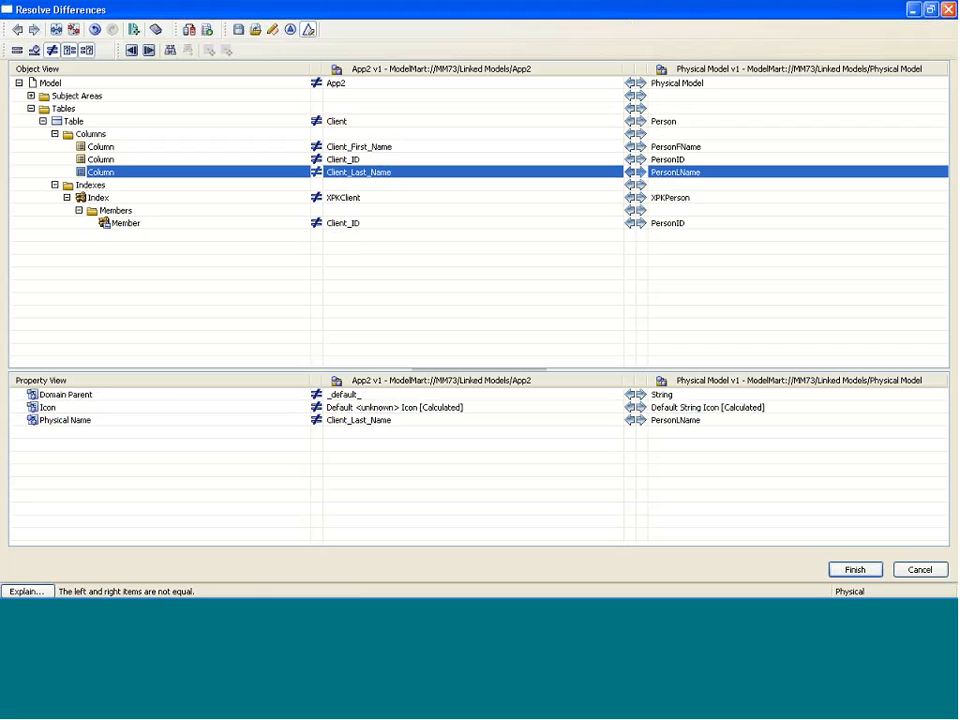
{"action": "left_click", "coordinate": [340, 159]}
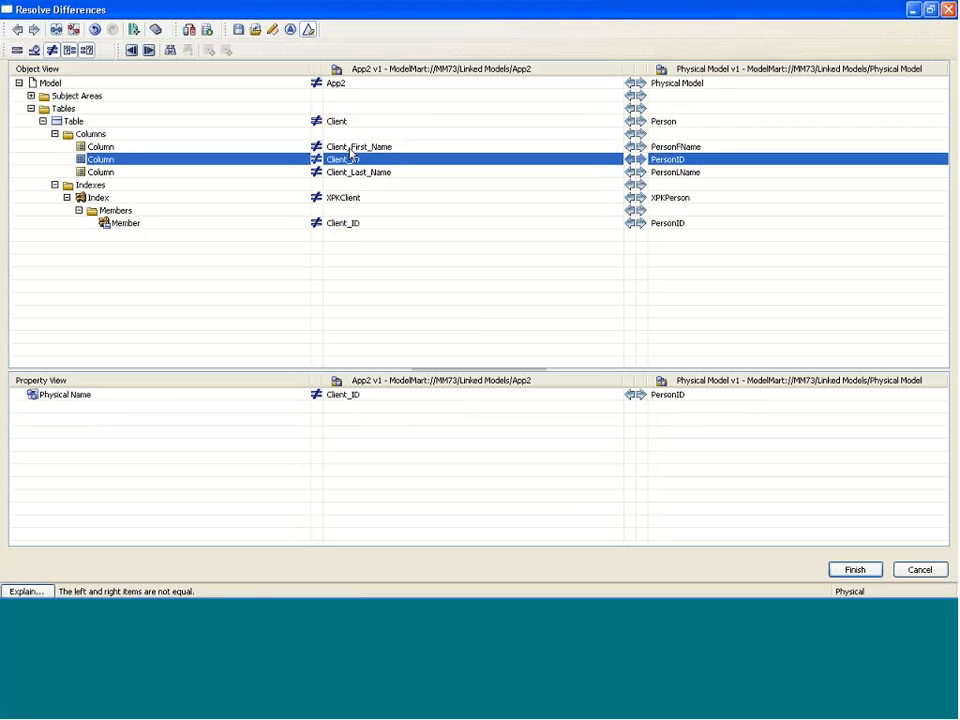
{"action": "left_click", "coordinate": [342, 147]}
{"action": "left_click", "coordinate": [343, 124]}
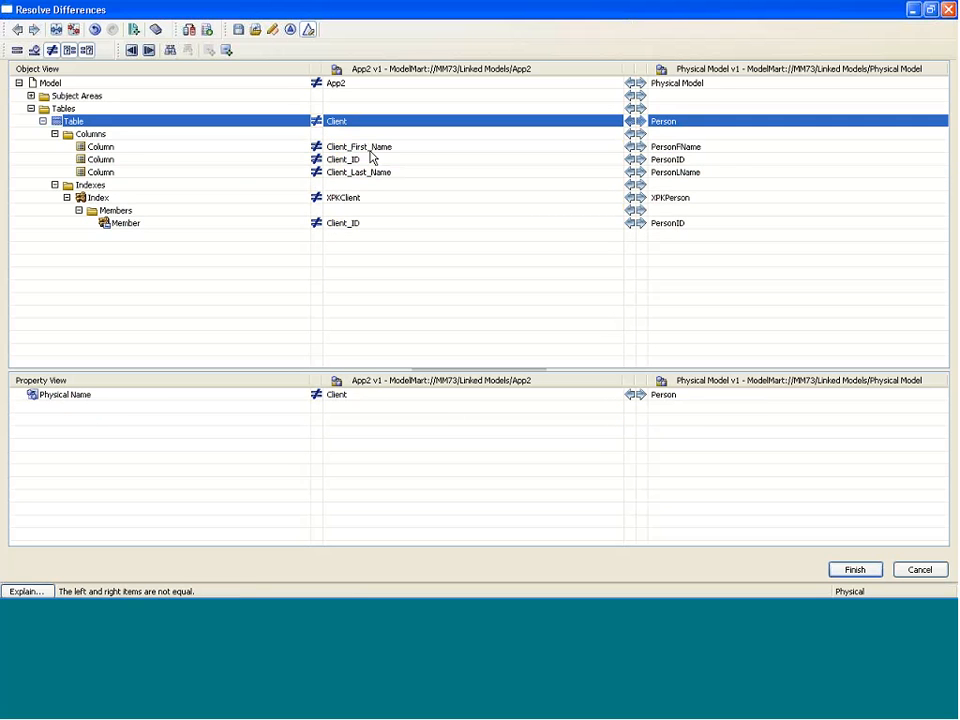
{"action": "left_click", "coordinate": [369, 155]}
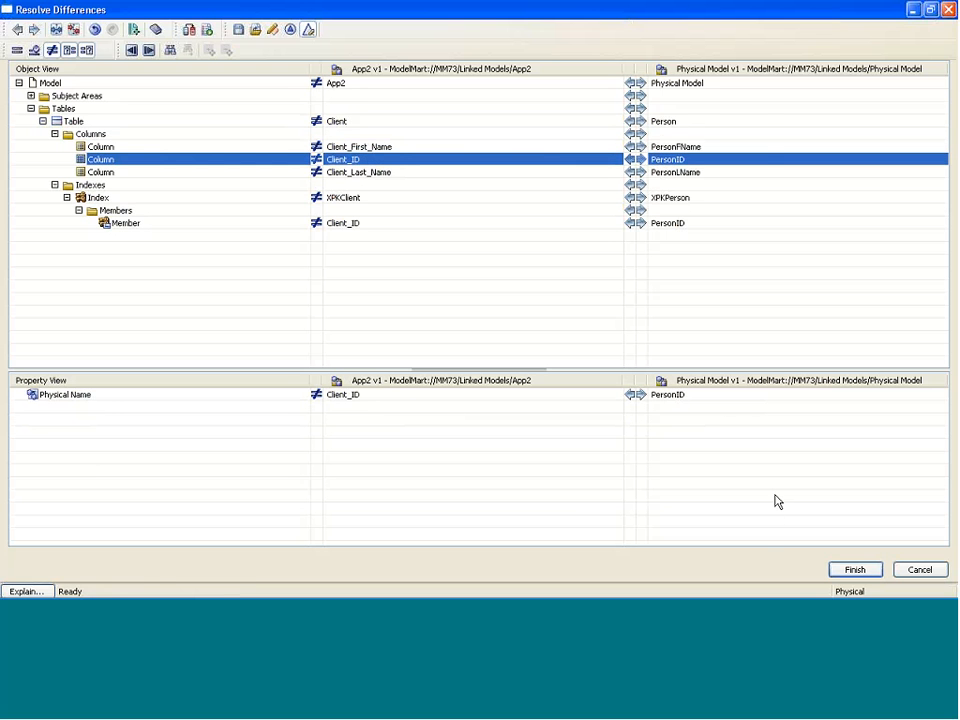
{"action": "left_click", "coordinate": [932, 11]}
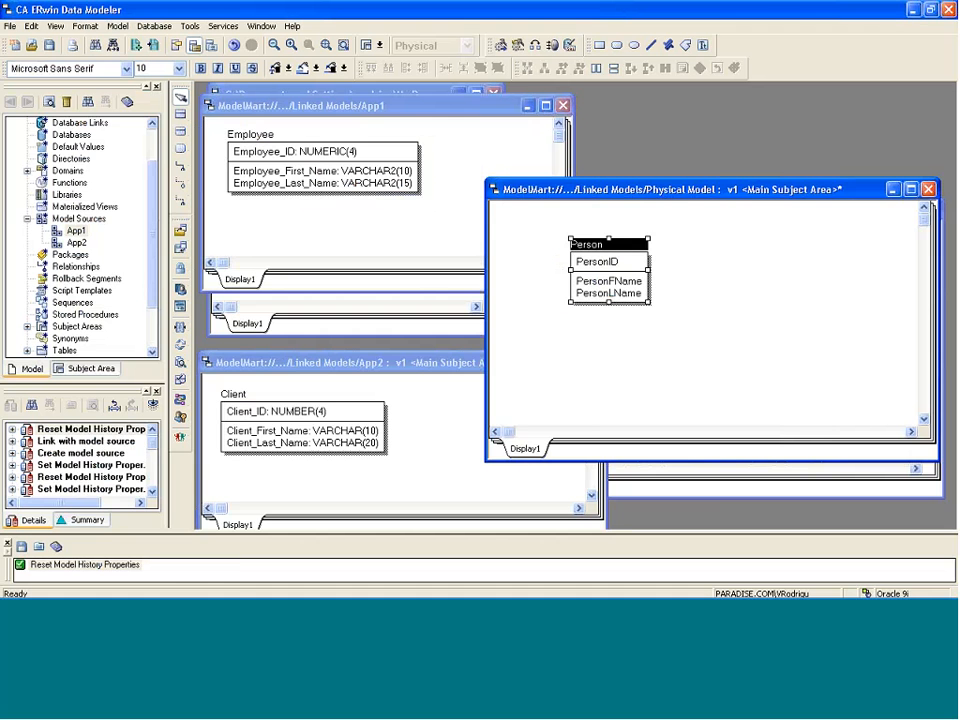
Open the properties of the App2 model source and examine its source model location.
{"action": "left_click", "coordinate": [76, 232]}
{"action": "right_click", "coordinate": [78, 243]}
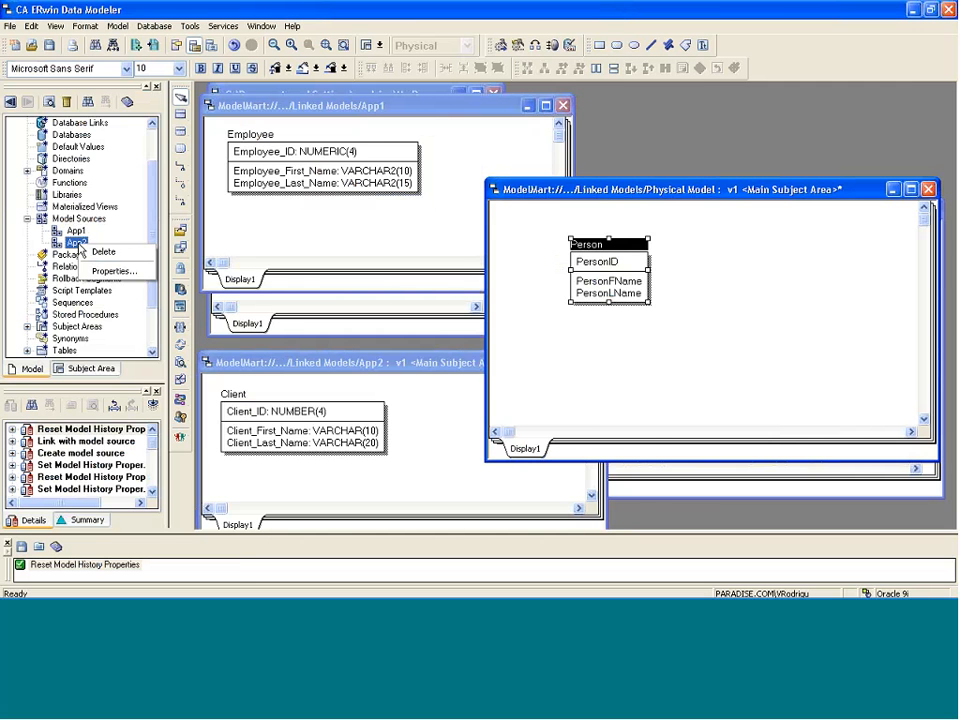
{"action": "left_click", "coordinate": [140, 269]}
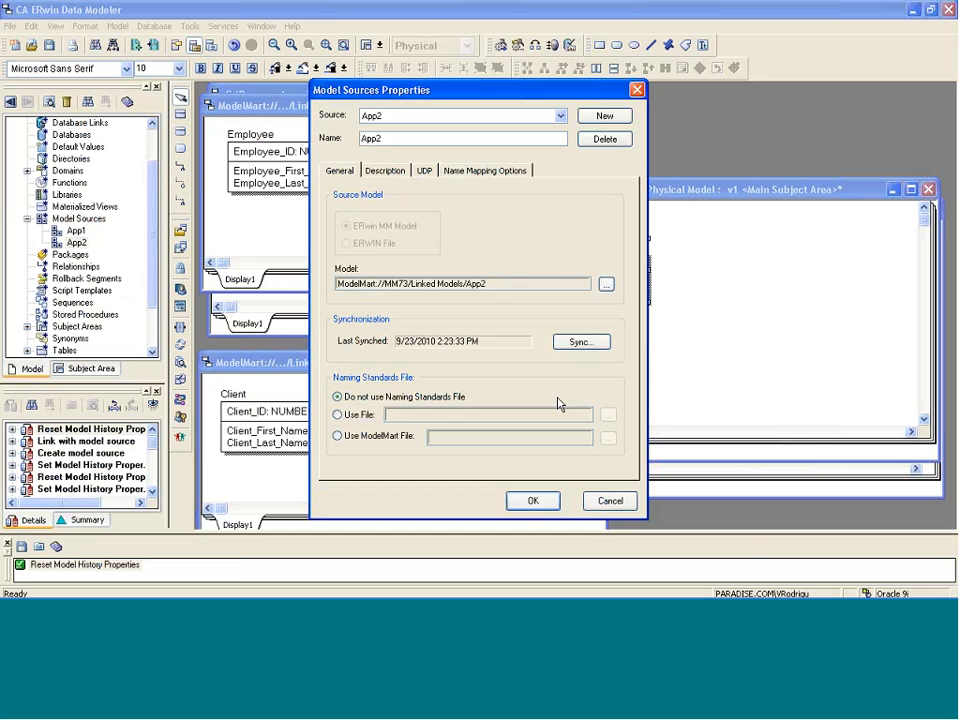
{"action": "left_click_drag", "start_coordinate": [338, 284], "coordinate": [491, 297]}
Try to reselect the source model for App2, dismiss the error, and close the model source properties.
{"action": "left_click", "coordinate": [606, 286]}
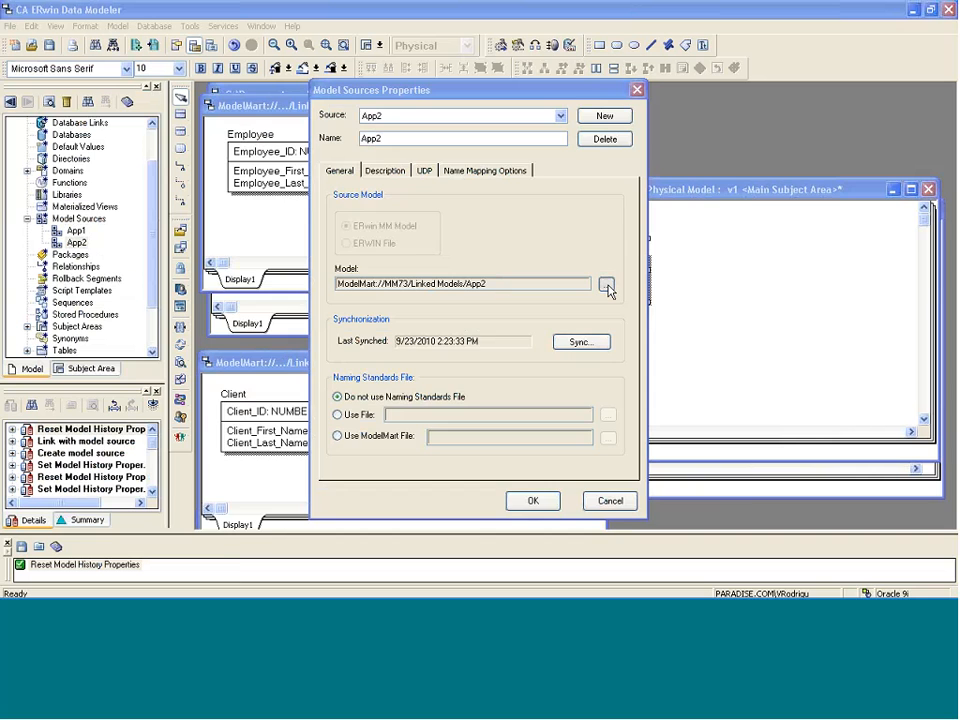
{"action": "key", "text": "Return"}
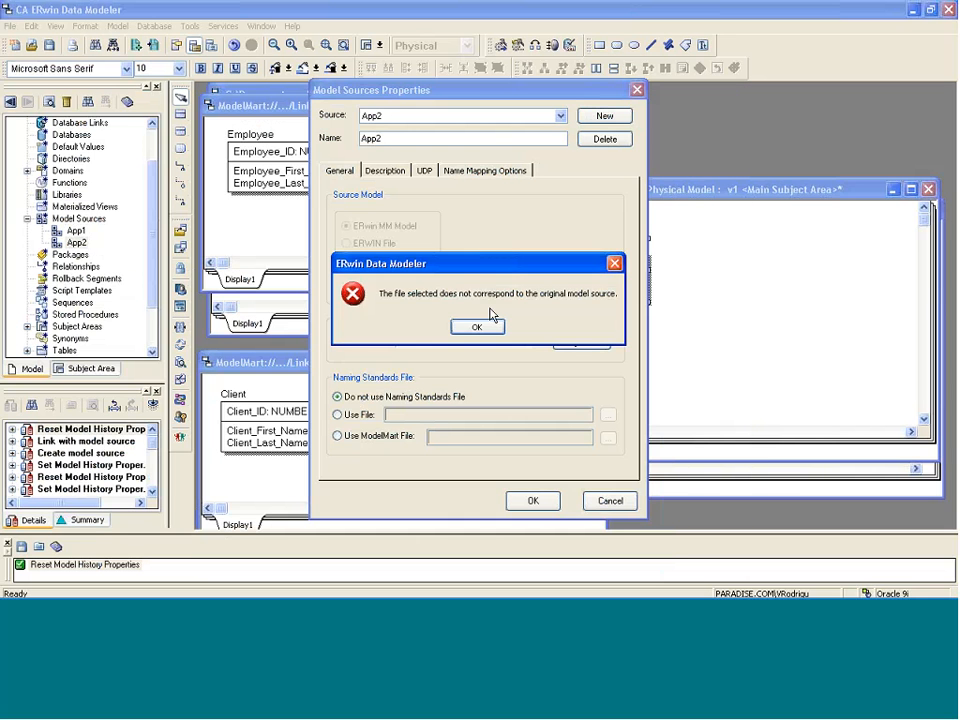
{"action": "left_click", "coordinate": [488, 326]}
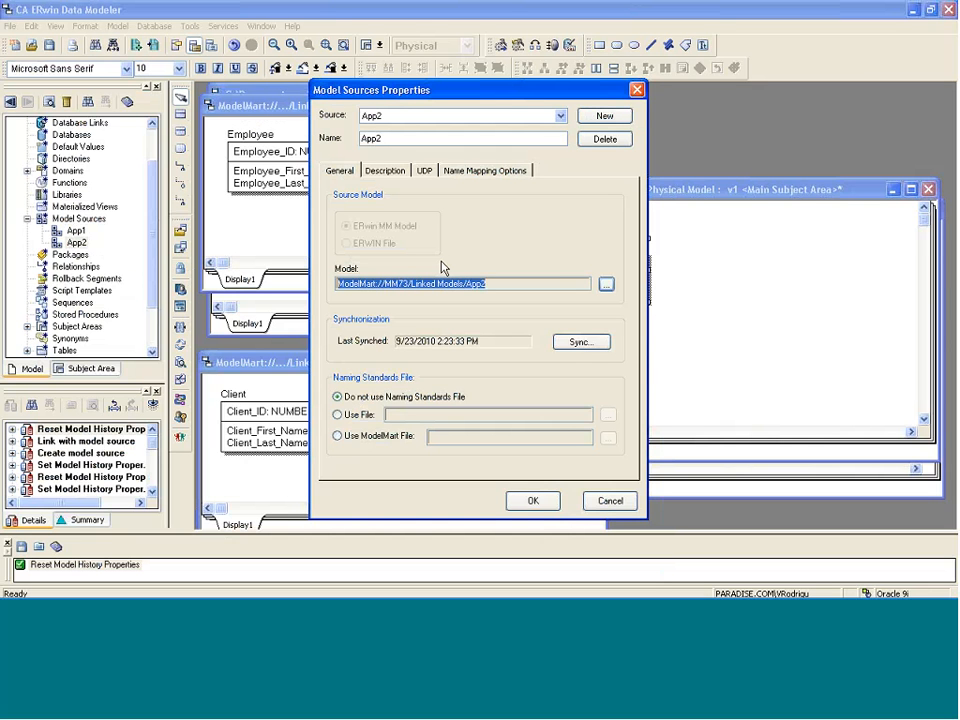
{"action": "left_click", "coordinate": [533, 503]}
{"action": "left_click", "coordinate": [540, 501]}
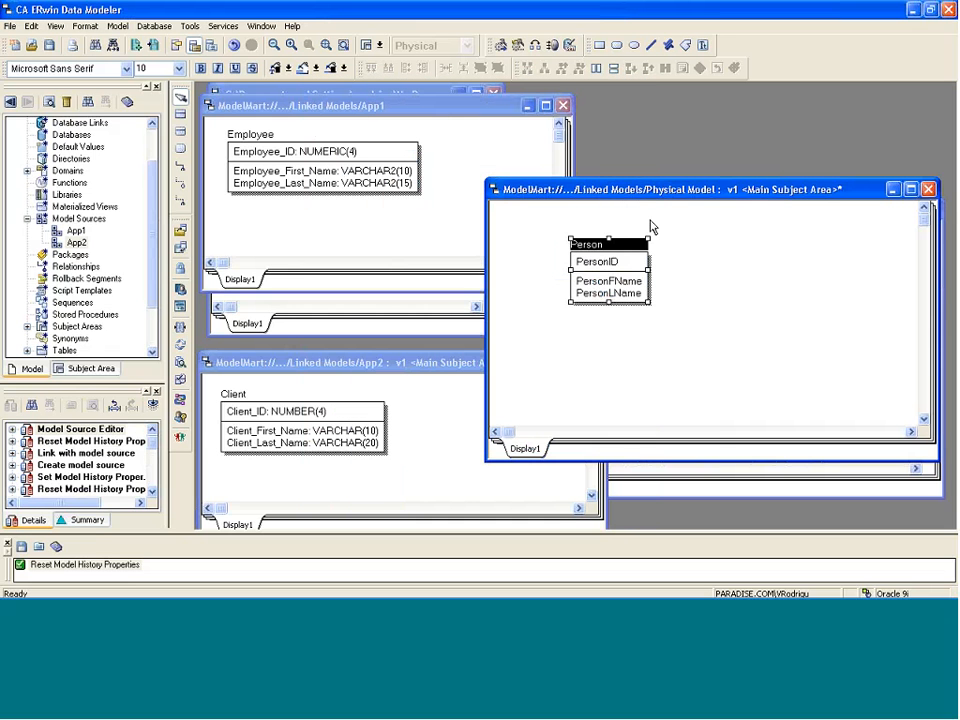
Run Sync with Model Source on Physical Model using App2 to bring up their differences.
{"action": "left_click", "coordinate": [191, 26]}
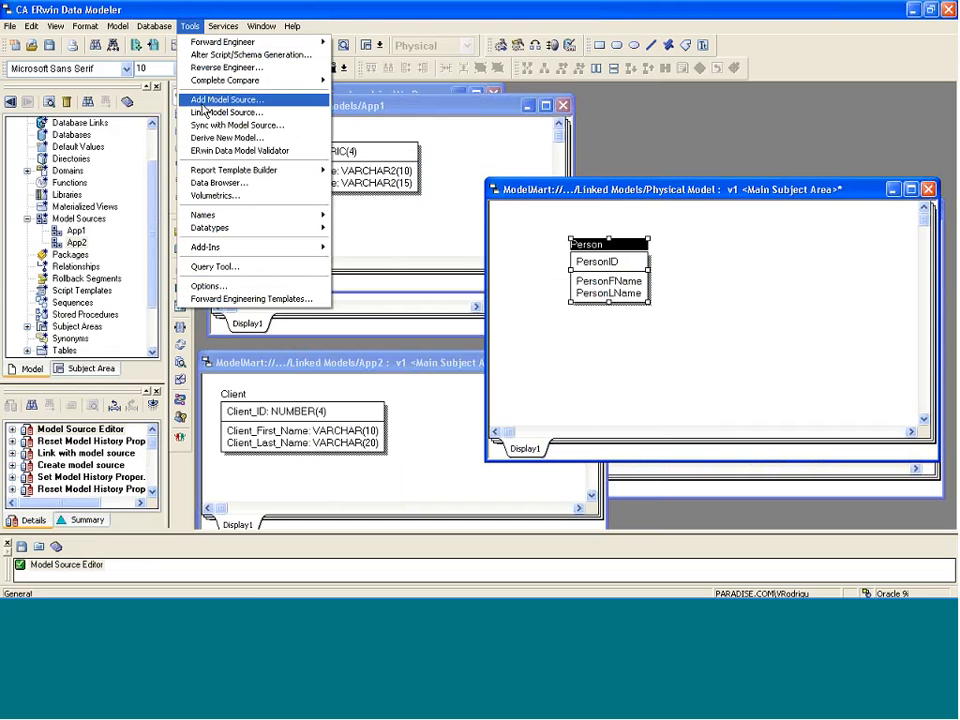
{"action": "left_click", "coordinate": [237, 125]}
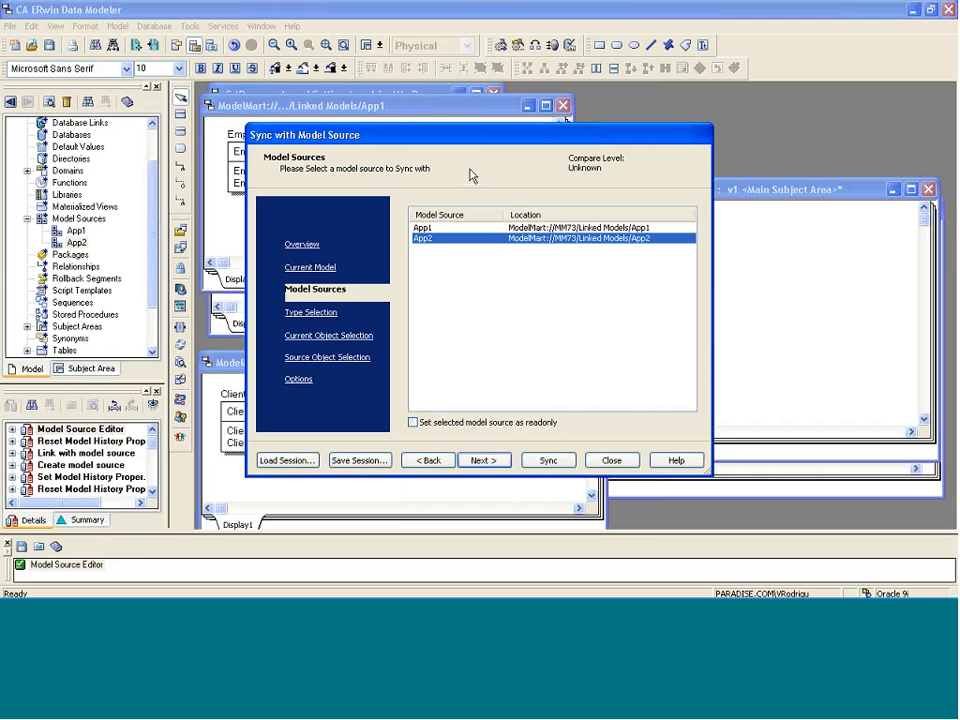
{"action": "left_click_drag", "start_coordinate": [452, 133], "coordinate": [425, 121]}
{"action": "left_click", "coordinate": [409, 229]}
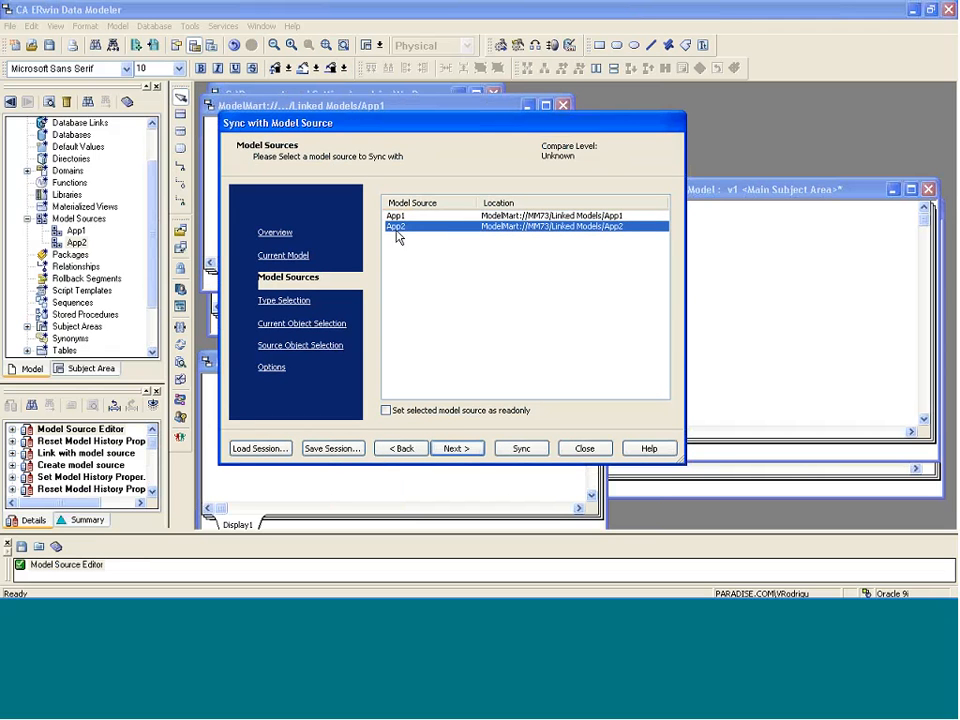
{"action": "left_click", "coordinate": [405, 217]}
{"action": "left_click", "coordinate": [405, 227]}
{"action": "left_click", "coordinate": [530, 450]}
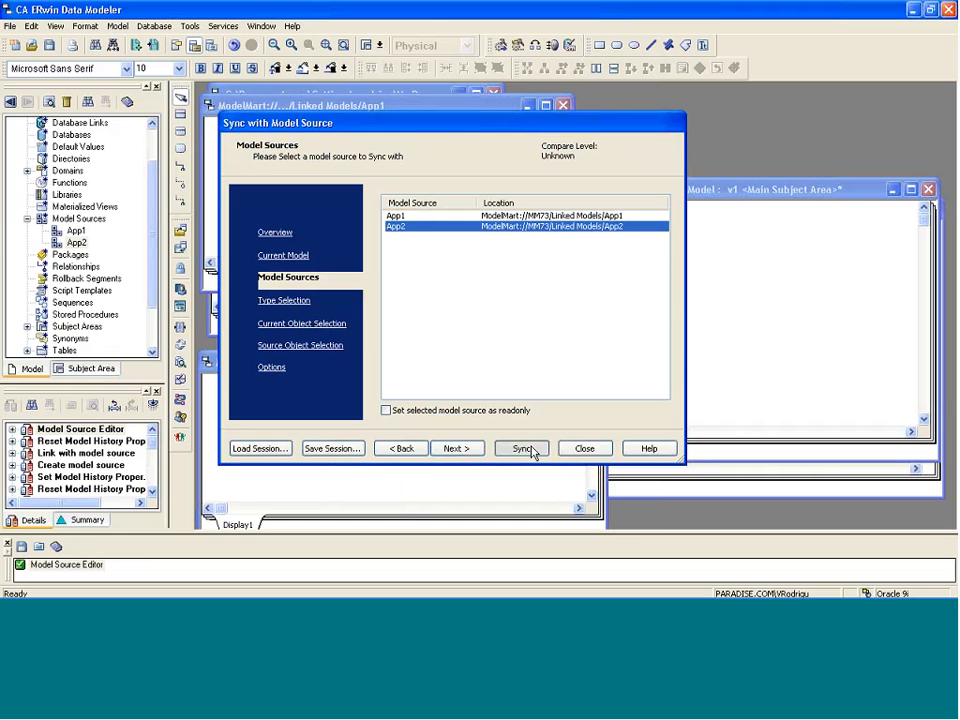
Examine the Client_First_Name and Client_Last_Name differences against Person's columns, enlarge the object view, and finish the synchronization.
{"action": "left_click", "coordinate": [430, 257]}
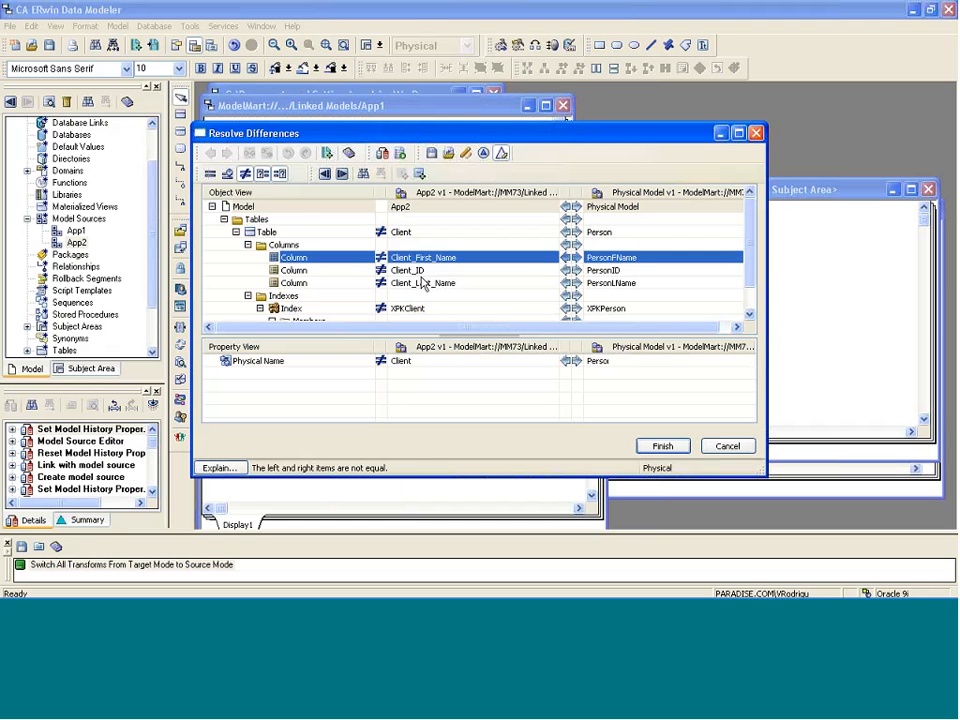
{"action": "left_click", "coordinate": [424, 283]}
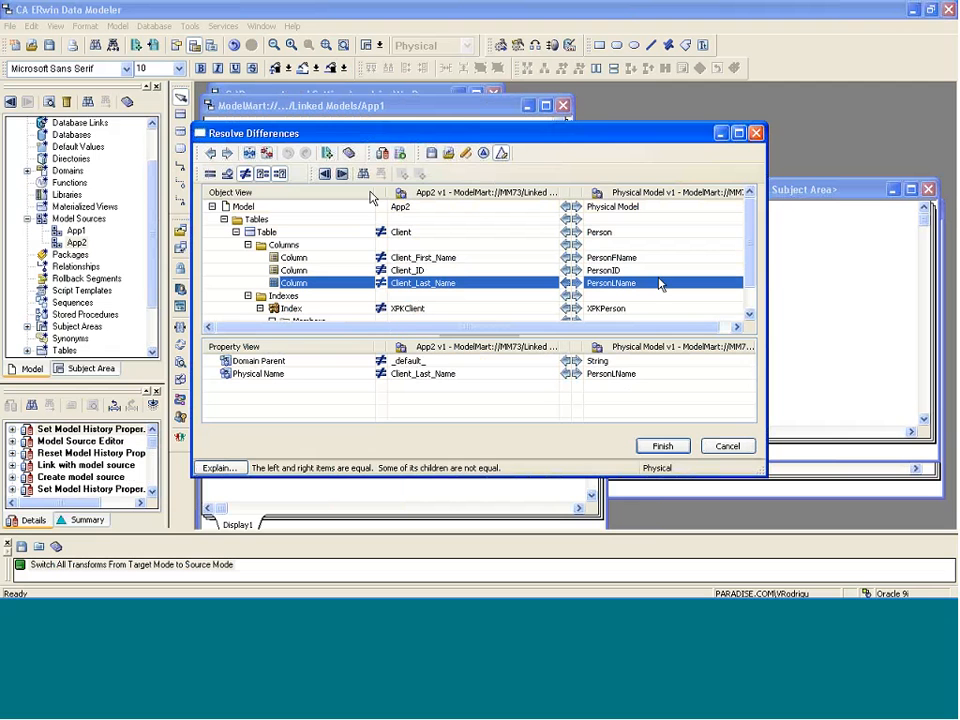
{"action": "left_click_drag", "start_coordinate": [535, 336], "coordinate": [535, 371]}
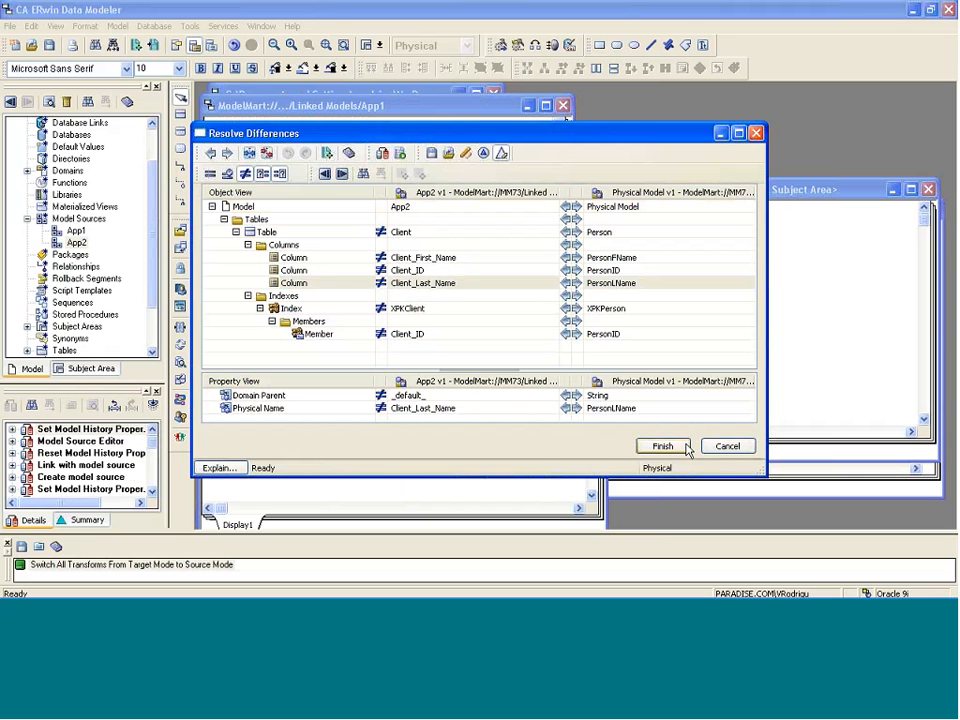
Close Physical Model and accept the close model dialog as shown.
{"action": "left_click", "coordinate": [929, 190]}
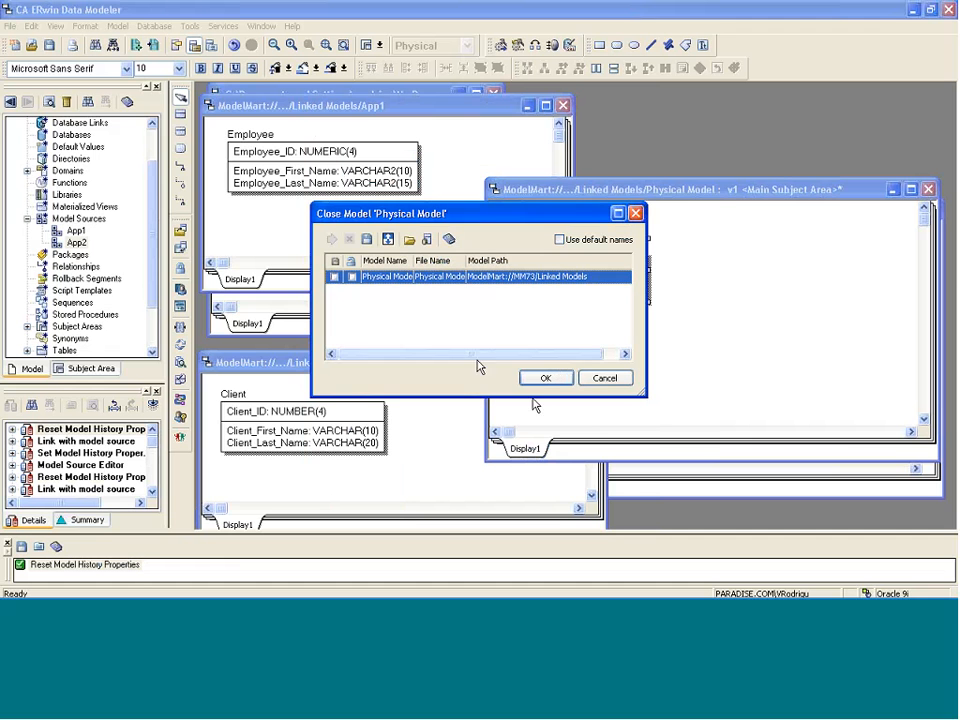
{"action": "left_click", "coordinate": [543, 378]}
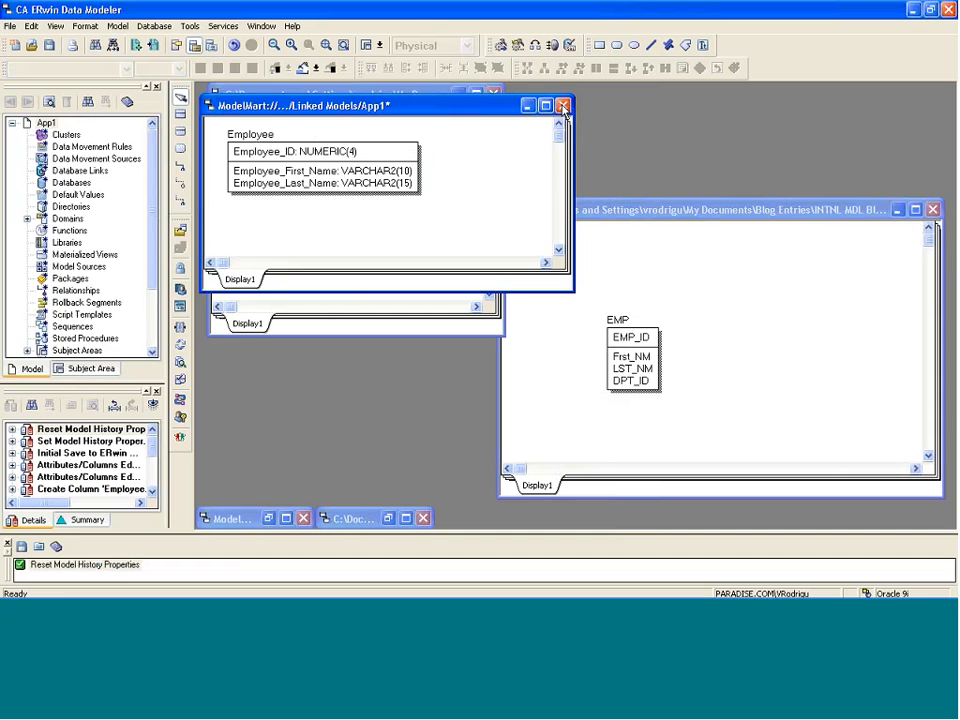
Close the App1 model, then reposition the English LO Model window and move its Employee entity higher in the diagram.
{"action": "left_click", "coordinate": [563, 106]}
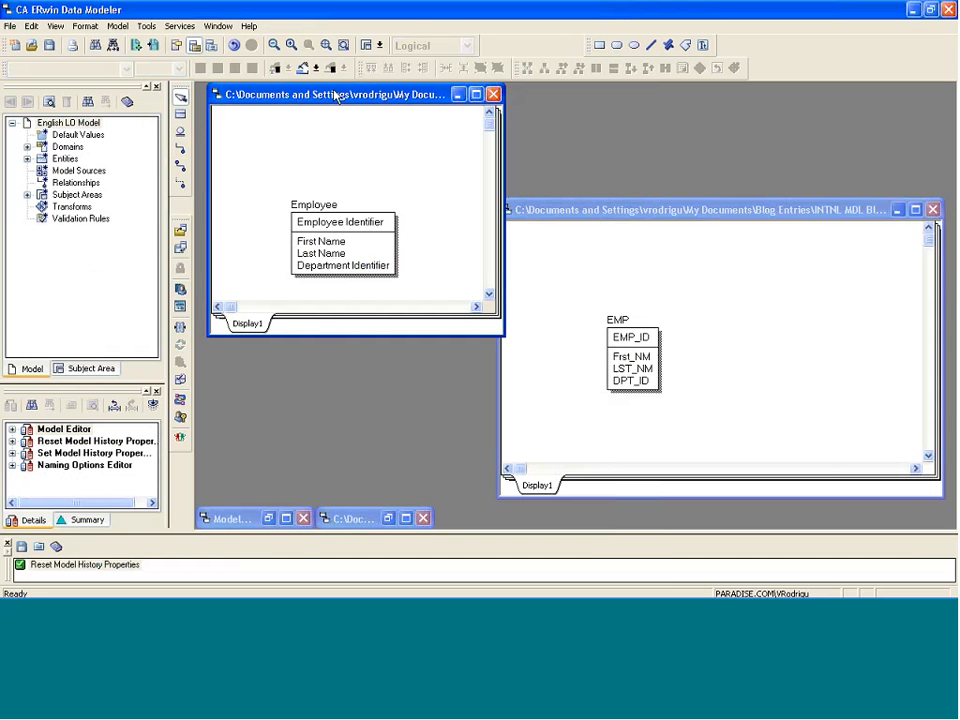
{"action": "left_click_drag", "start_coordinate": [338, 94], "coordinate": [347, 127]}
{"action": "left_click_drag", "start_coordinate": [337, 260], "coordinate": [334, 218]}
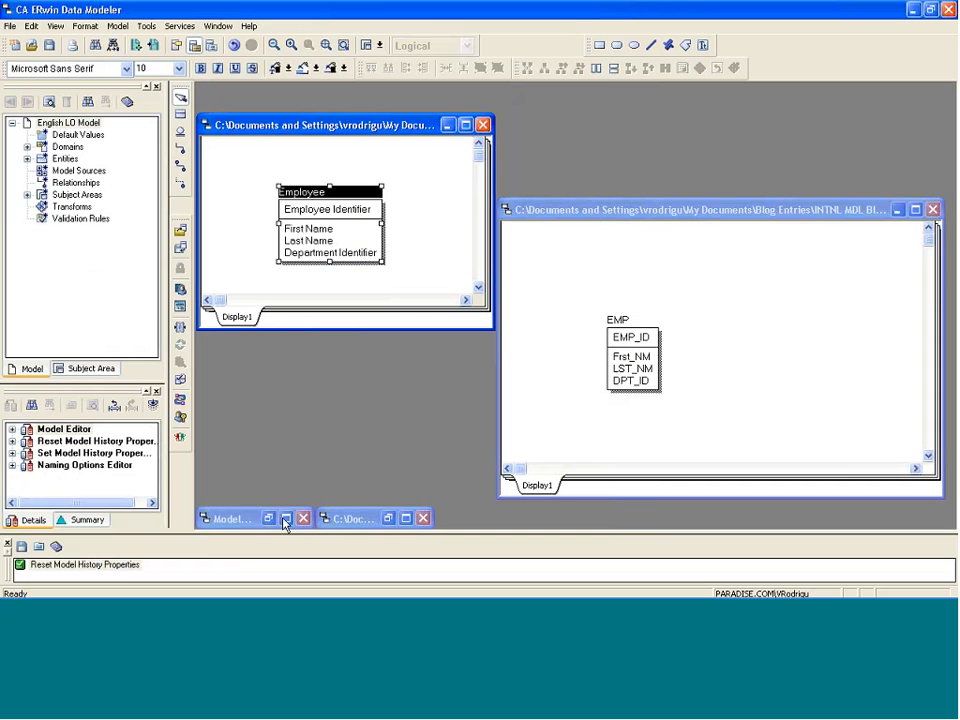
Place a narrower LO ESP Model window beneath the English LO Model window and move Empleado higher in its diagram.
{"action": "left_click", "coordinate": [406, 518]}
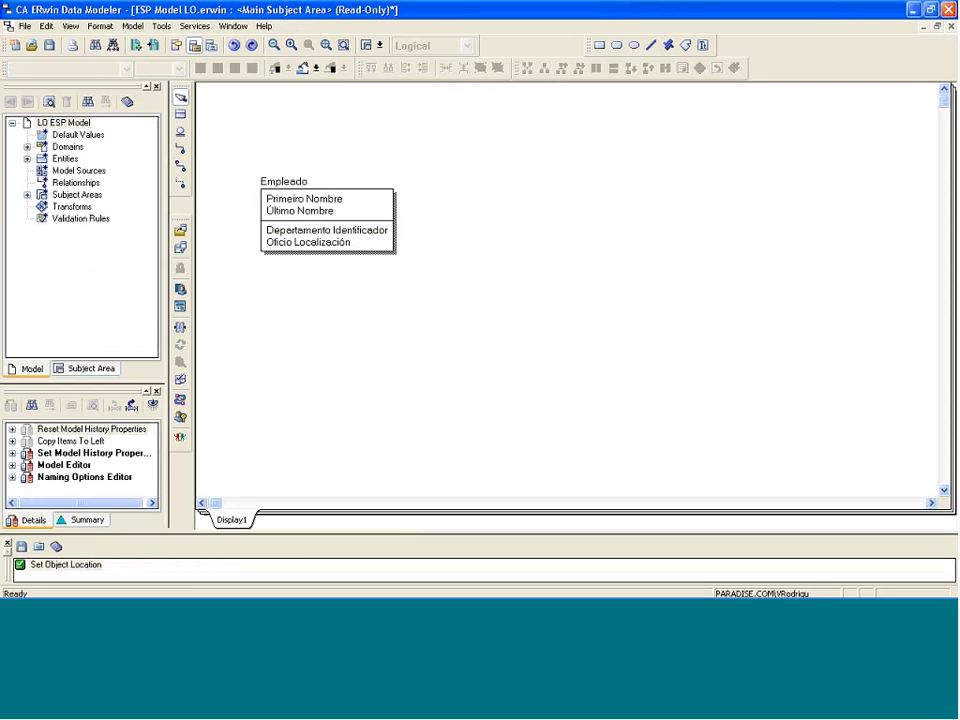
{"action": "left_click", "coordinate": [937, 27]}
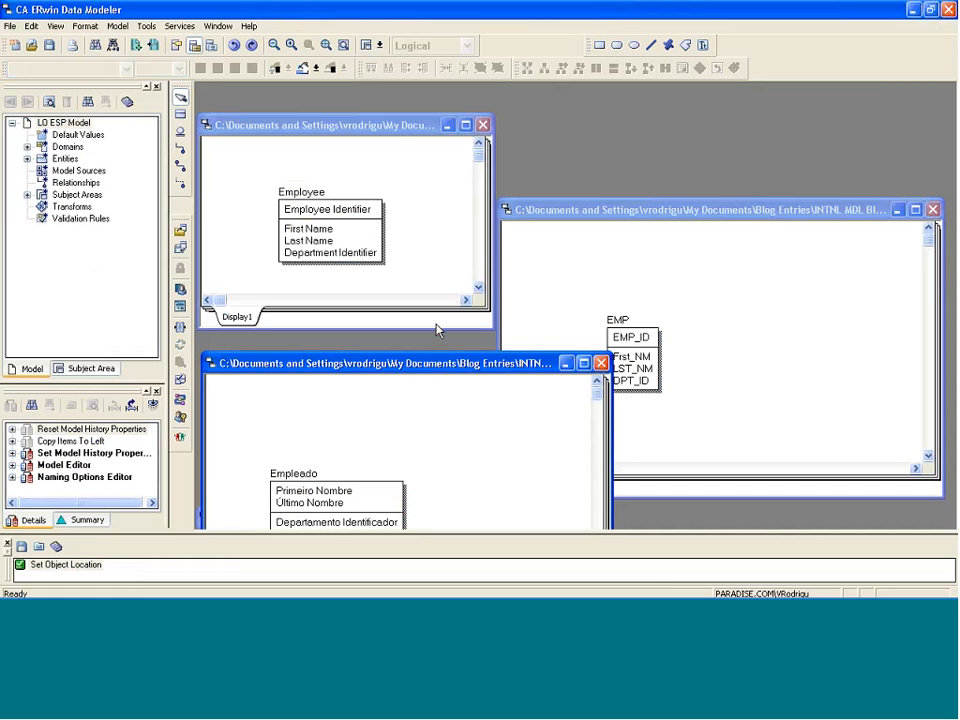
{"action": "left_click_drag", "start_coordinate": [445, 369], "coordinate": [437, 331]}
{"action": "left_click", "coordinate": [386, 129]}
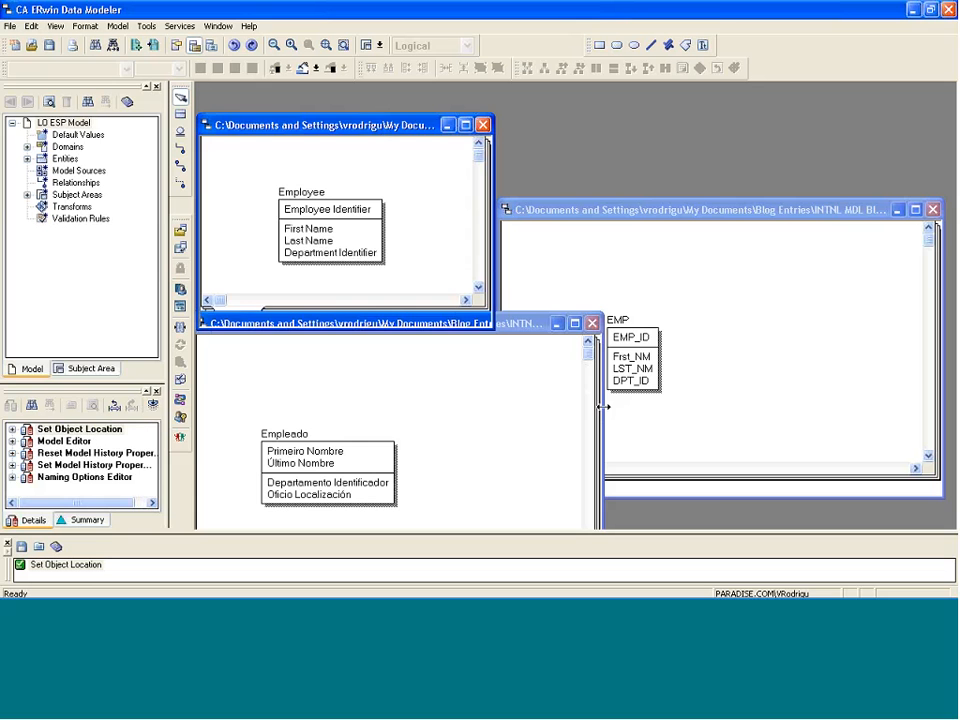
{"action": "left_click_drag", "start_coordinate": [386, 129], "coordinate": [386, 118]}
{"action": "left_click_drag", "start_coordinate": [603, 406], "coordinate": [549, 399]}
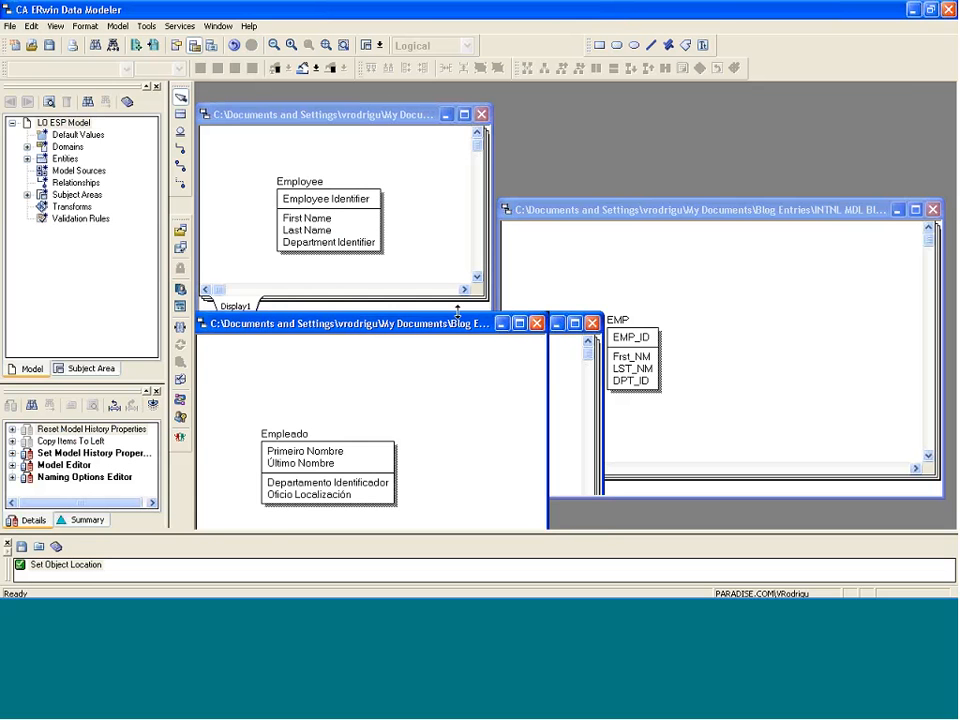
{"action": "mouse_move", "coordinate": [456, 322]}
{"action": "left_mouse_down"}
{"action": "mouse_move", "coordinate": [452, 377]}
{"action": "mouse_move", "coordinate": [460, 333]}
{"action": "left_mouse_up"}
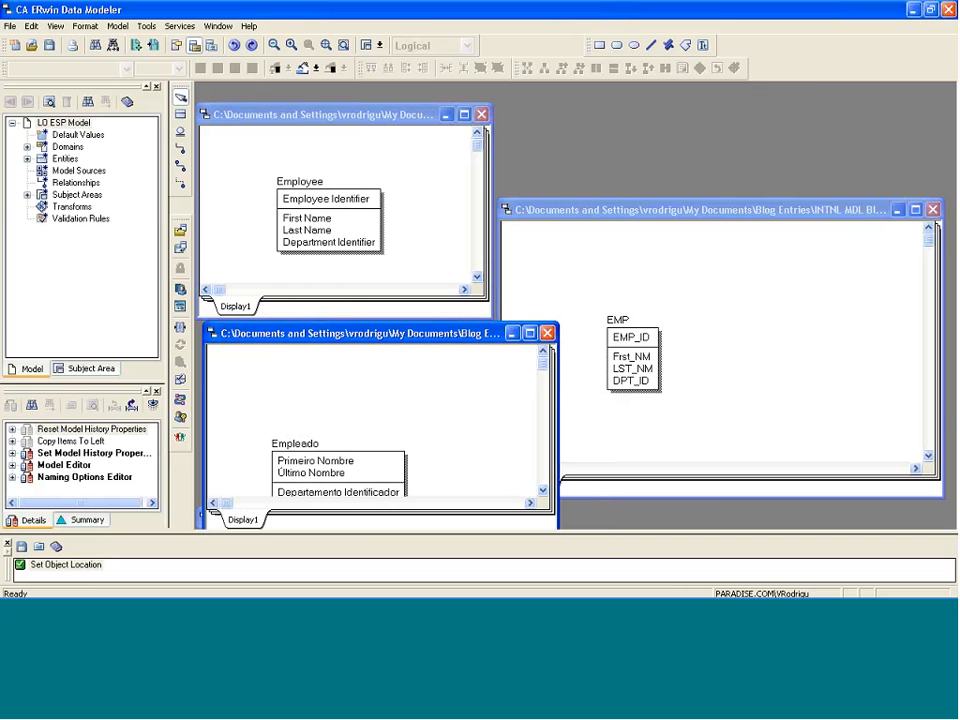
{"action": "left_click_drag", "start_coordinate": [332, 458], "coordinate": [336, 407]}
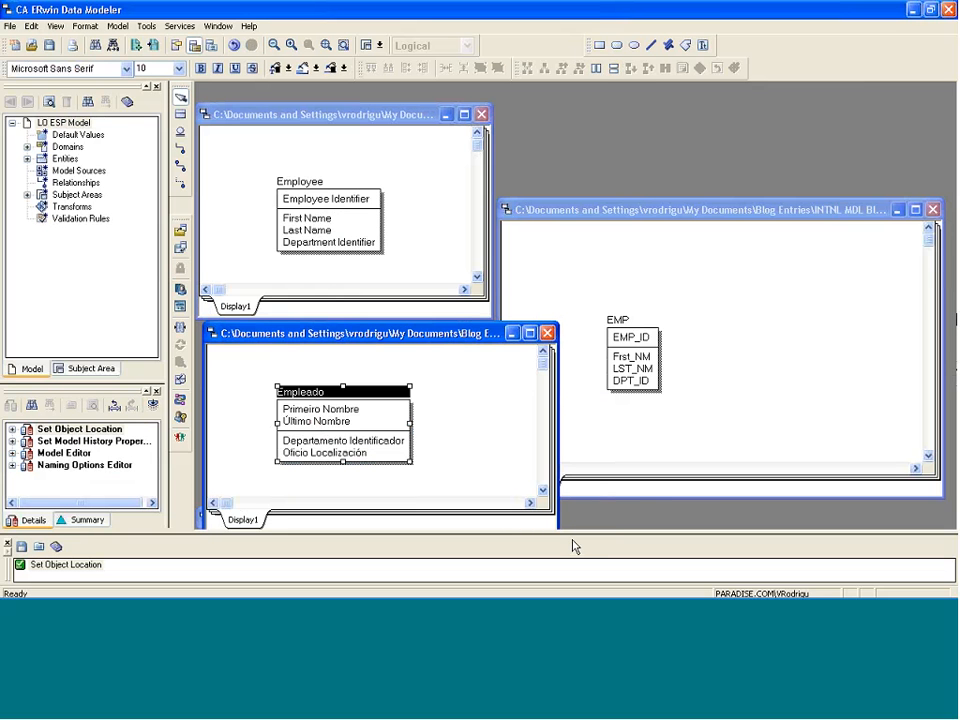
Move the Physical Staging model window beside the two logical models and make it narrower.
{"action": "left_click", "coordinate": [765, 207]}
{"action": "left_click_drag", "start_coordinate": [765, 208], "coordinate": [799, 165]}
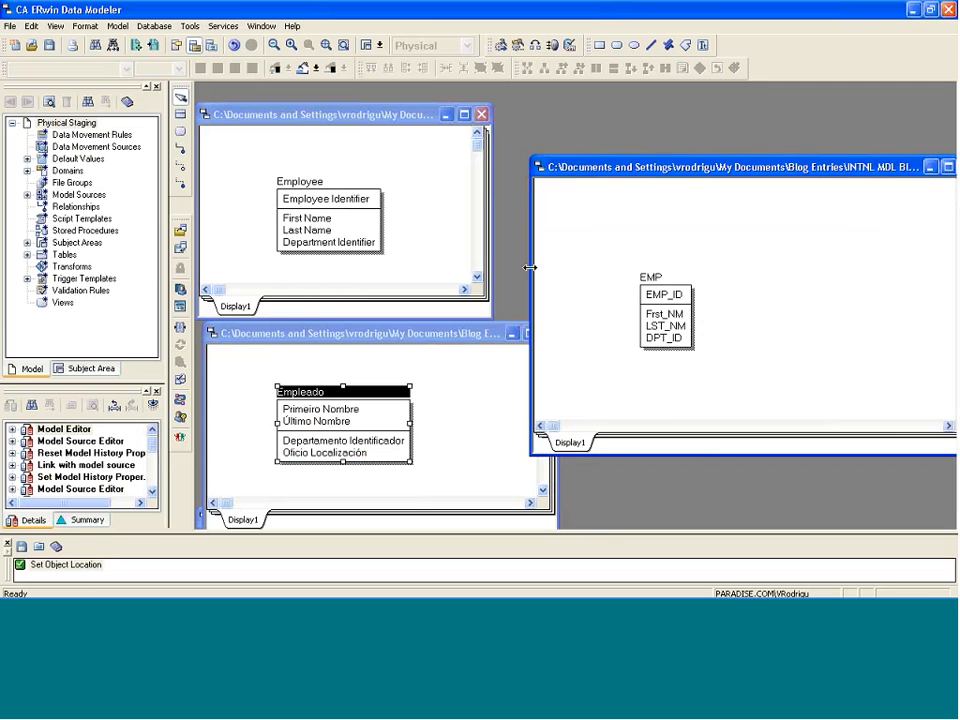
{"action": "left_click_drag", "start_coordinate": [533, 268], "coordinate": [578, 273]}
{"action": "left_click_drag", "start_coordinate": [806, 163], "coordinate": [750, 146]}
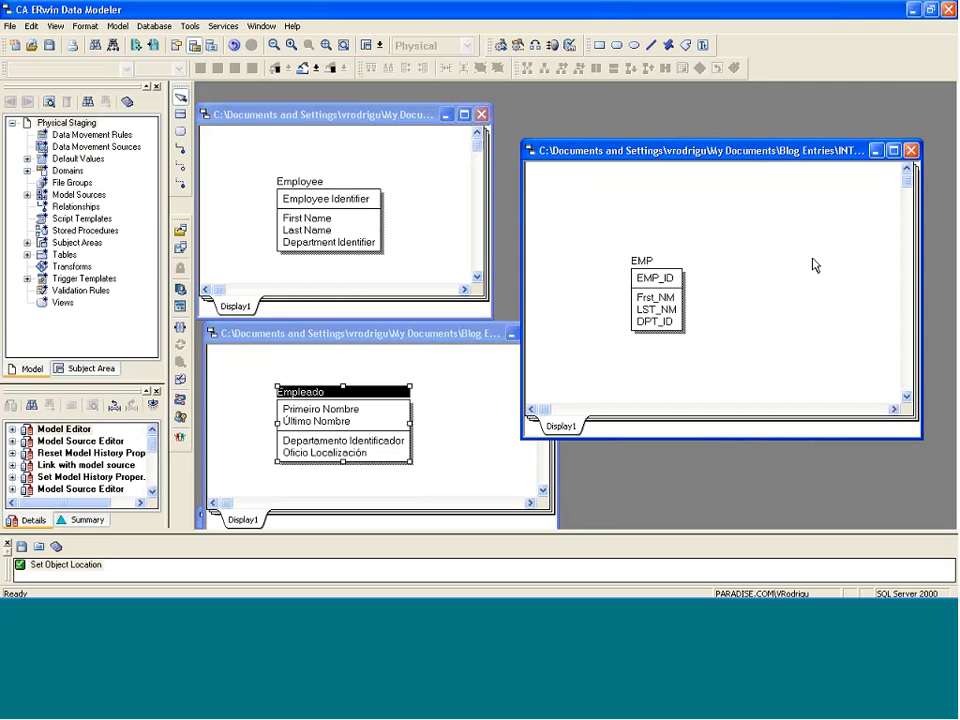
Move the English LO Model window slightly higher and nudge the Empleado entity within the LO ESP Model diagram.
{"action": "left_click", "coordinate": [341, 108]}
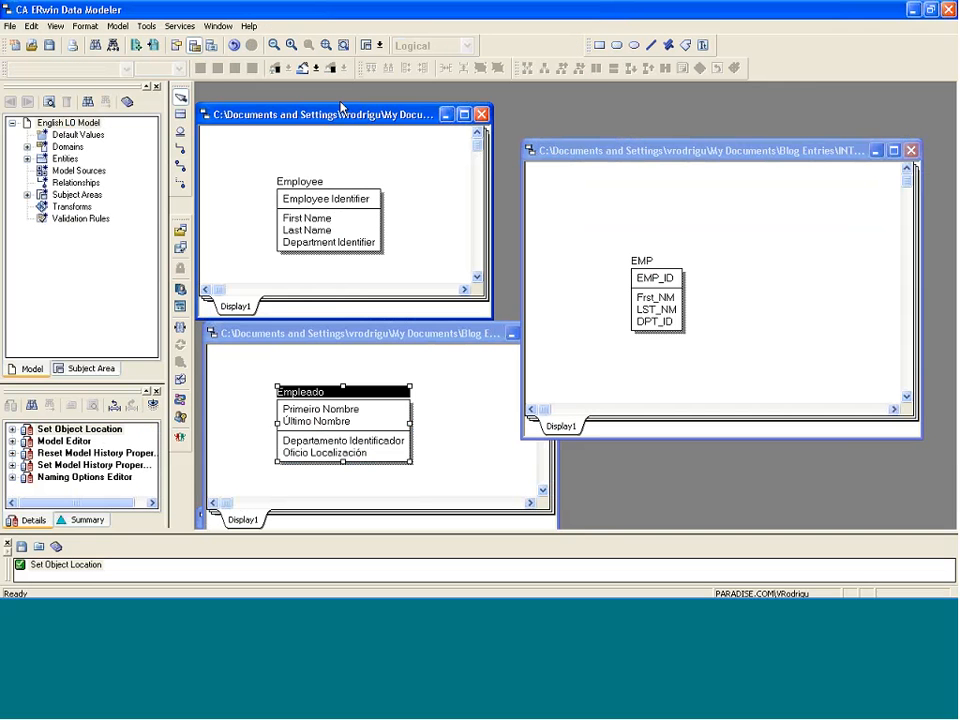
{"action": "left_click_drag", "start_coordinate": [341, 108], "coordinate": [357, 95]}
{"action": "left_click", "coordinate": [345, 205]}
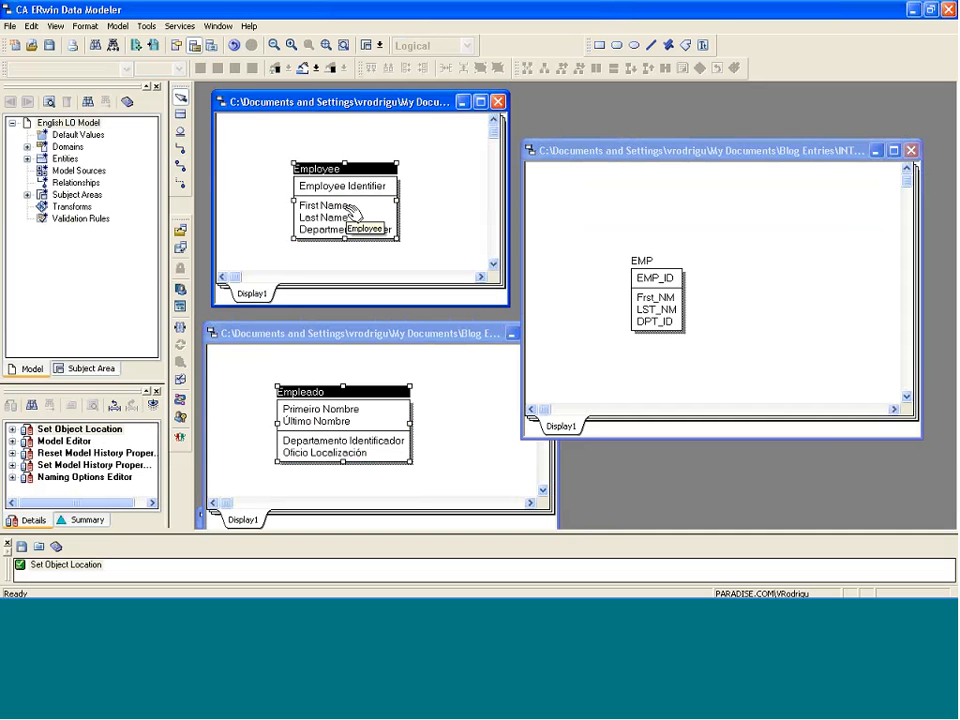
{"action": "left_click", "coordinate": [341, 410]}
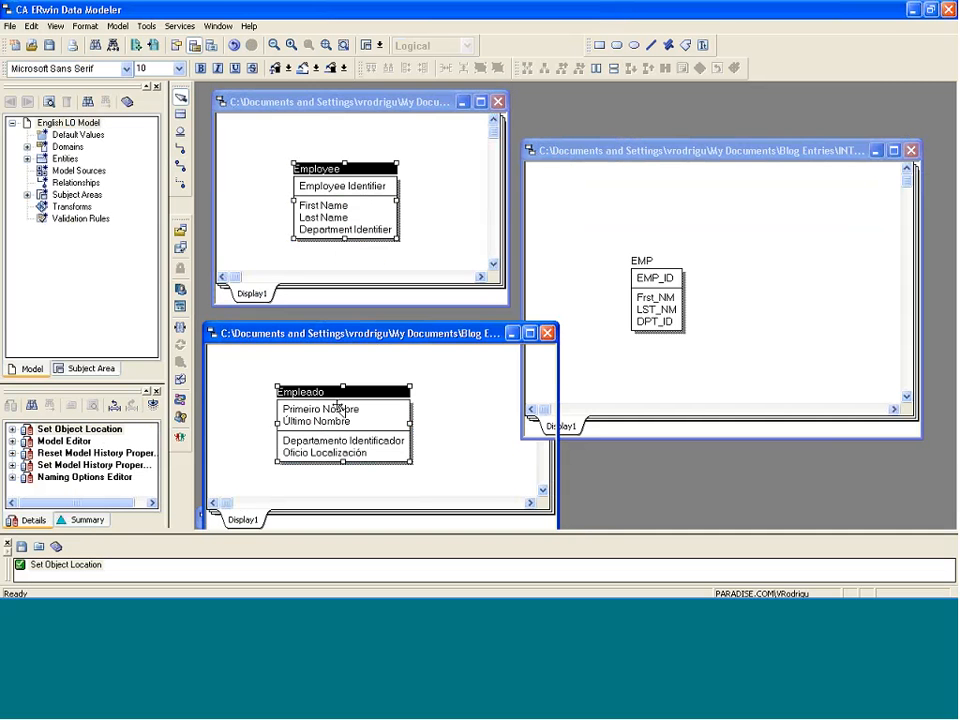
{"action": "left_click_drag", "start_coordinate": [339, 425], "coordinate": [316, 422]}
{"action": "left_click", "coordinate": [511, 423]}
{"action": "left_click", "coordinate": [312, 410]}
{"action": "left_click", "coordinate": [461, 419]}
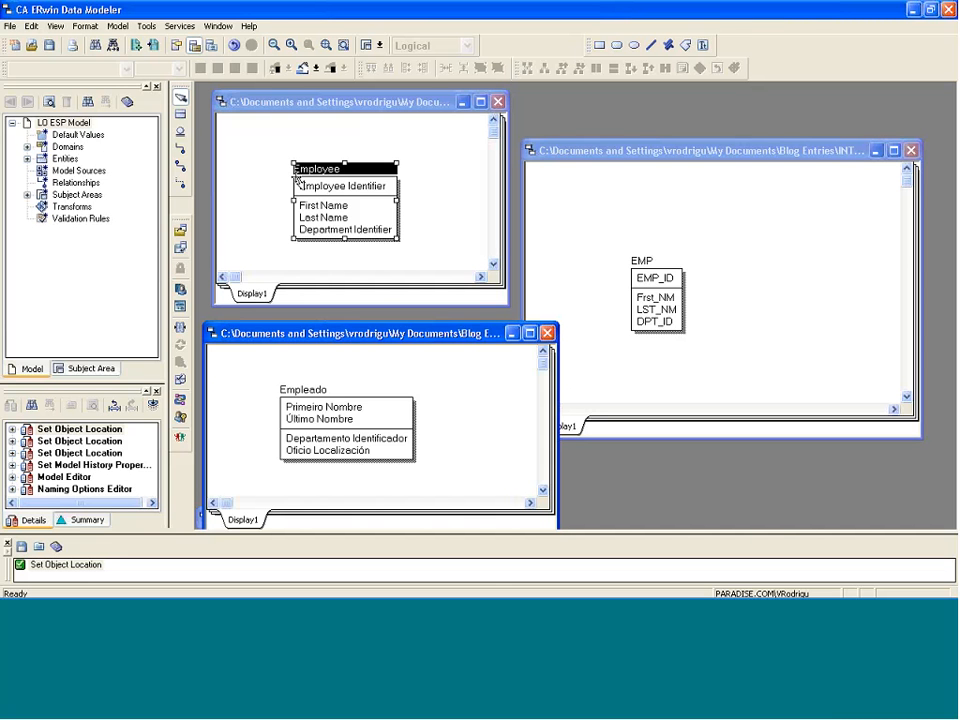
Open the glossary of the Eng Gloss.nsm naming standards file from the English LO Model's naming options.
{"action": "left_click", "coordinate": [399, 171]}
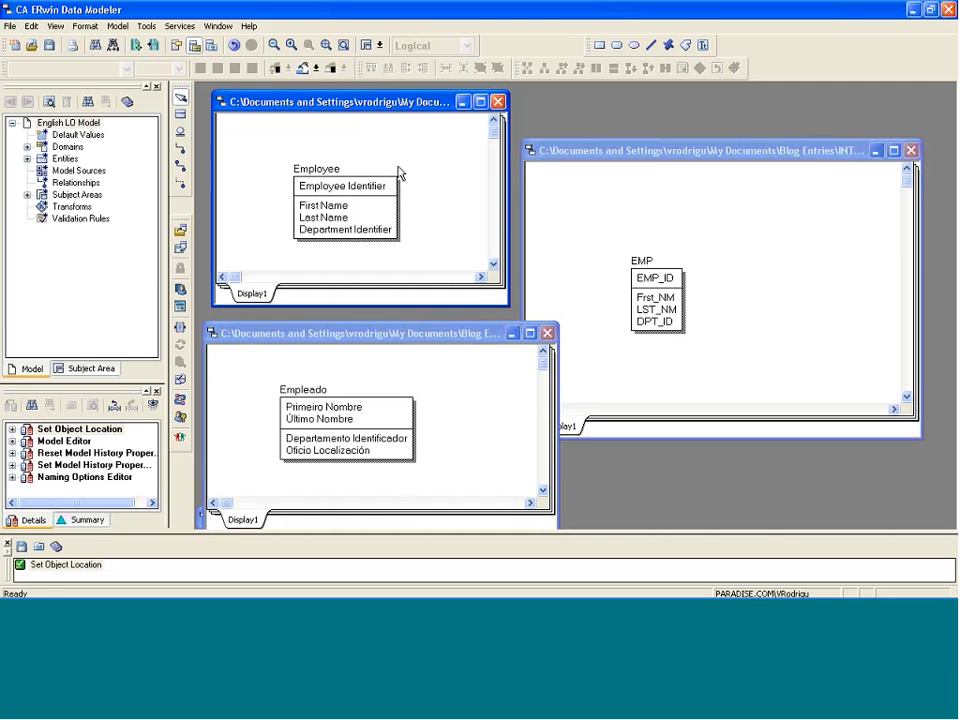
{"action": "left_click", "coordinate": [165, 29]}
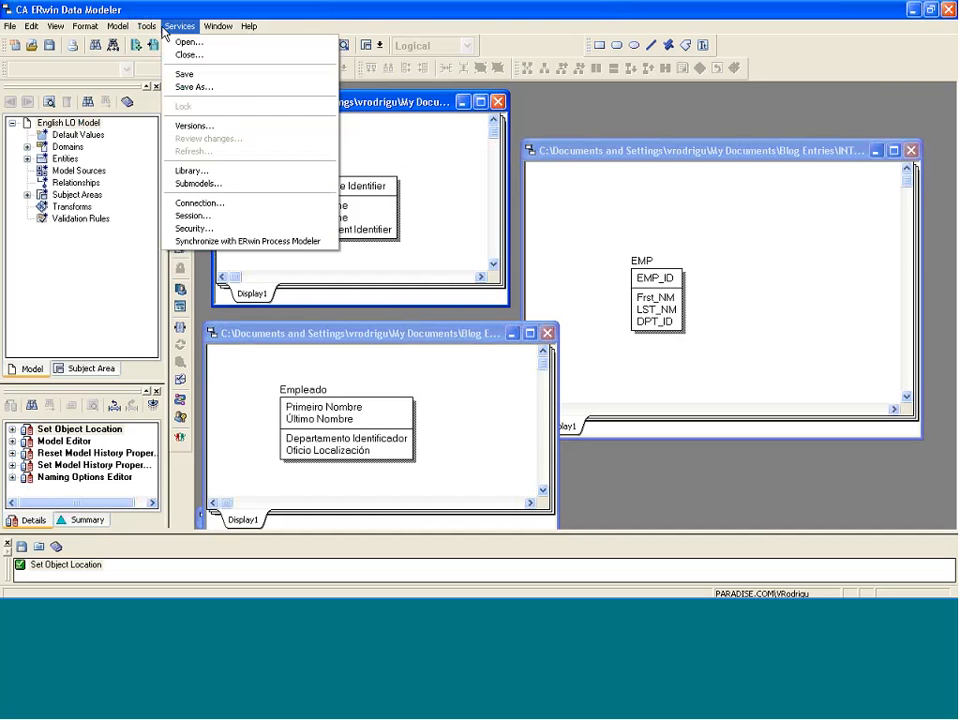
{"action": "mouse_move", "coordinate": [145, 27]}
{"action": "mouse_move", "coordinate": [280, 177]}
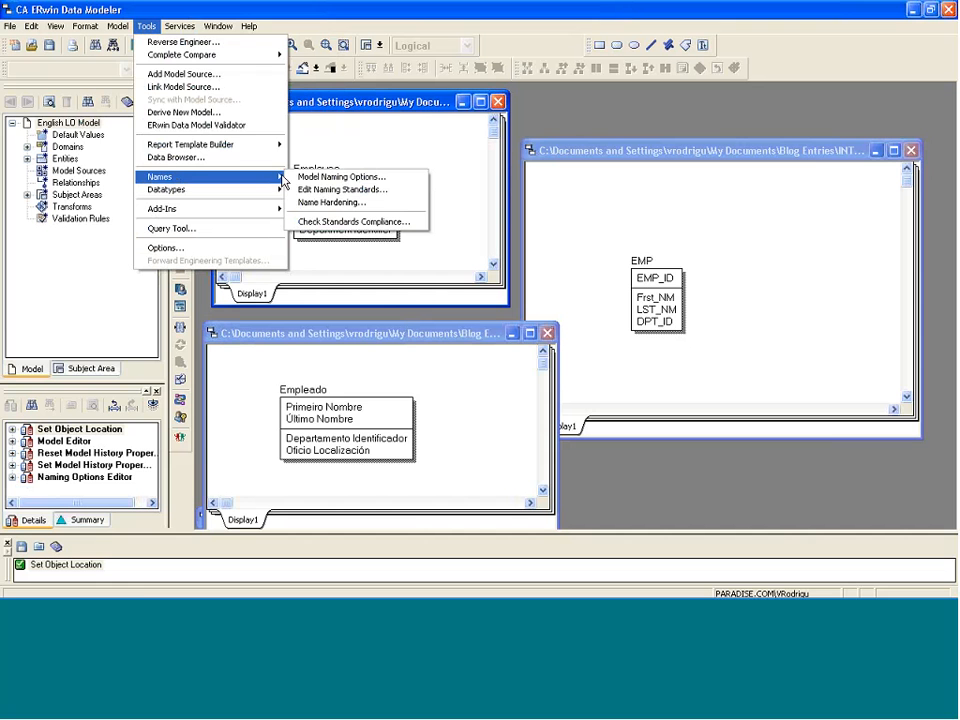
{"action": "left_click", "coordinate": [342, 178]}
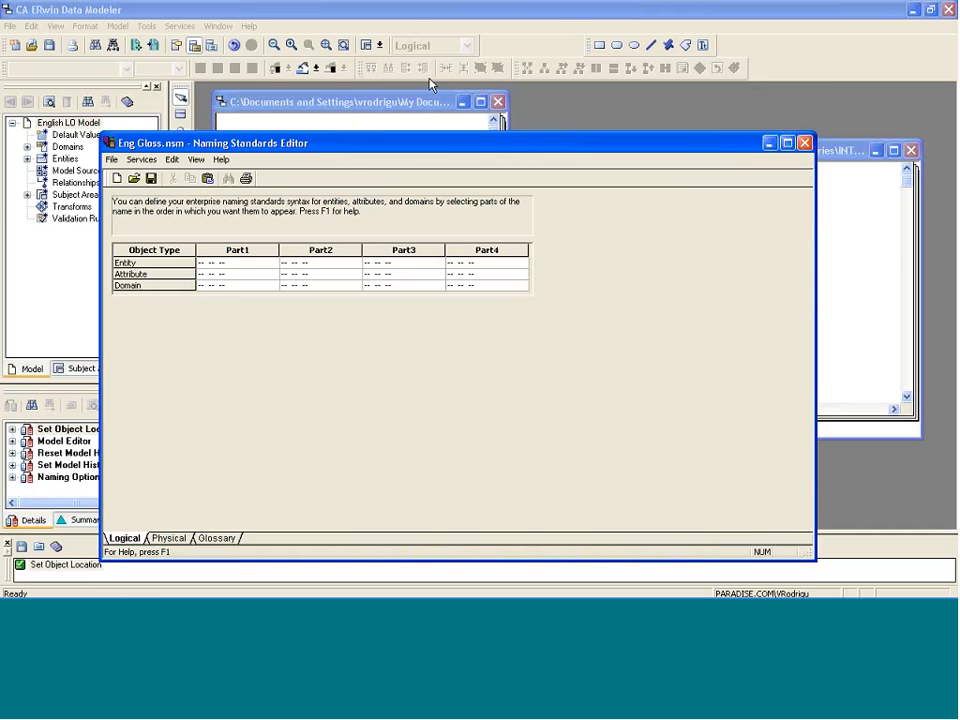
{"action": "left_click", "coordinate": [229, 477]}
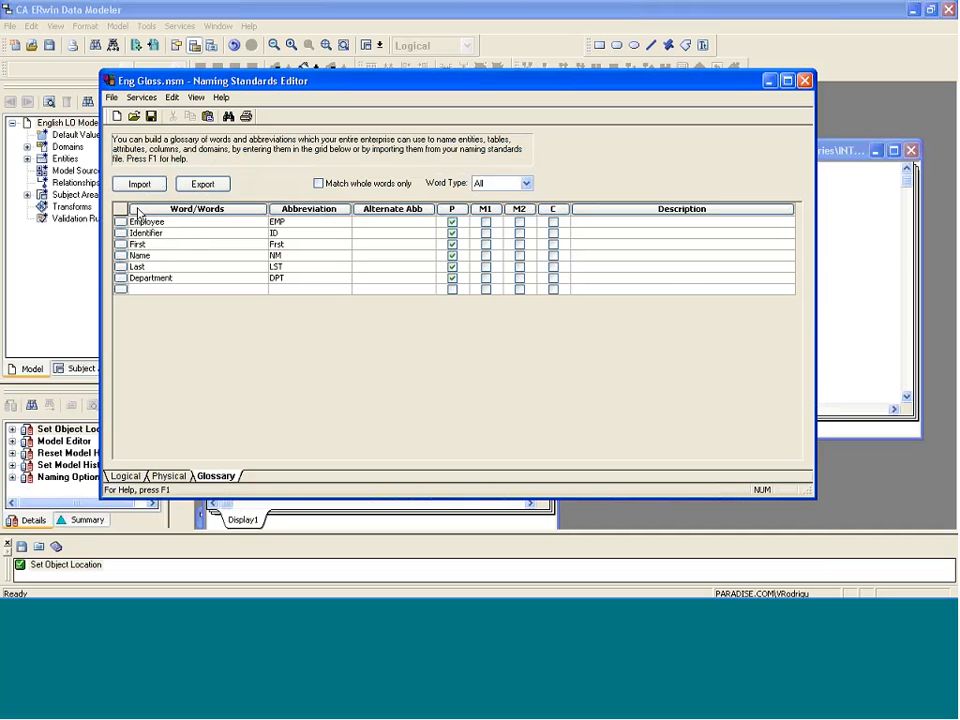
Examine the English glossary words and their abbreviations from Employee to Department.
{"action": "left_click", "coordinate": [295, 221]}
{"action": "left_click", "coordinate": [293, 233]}
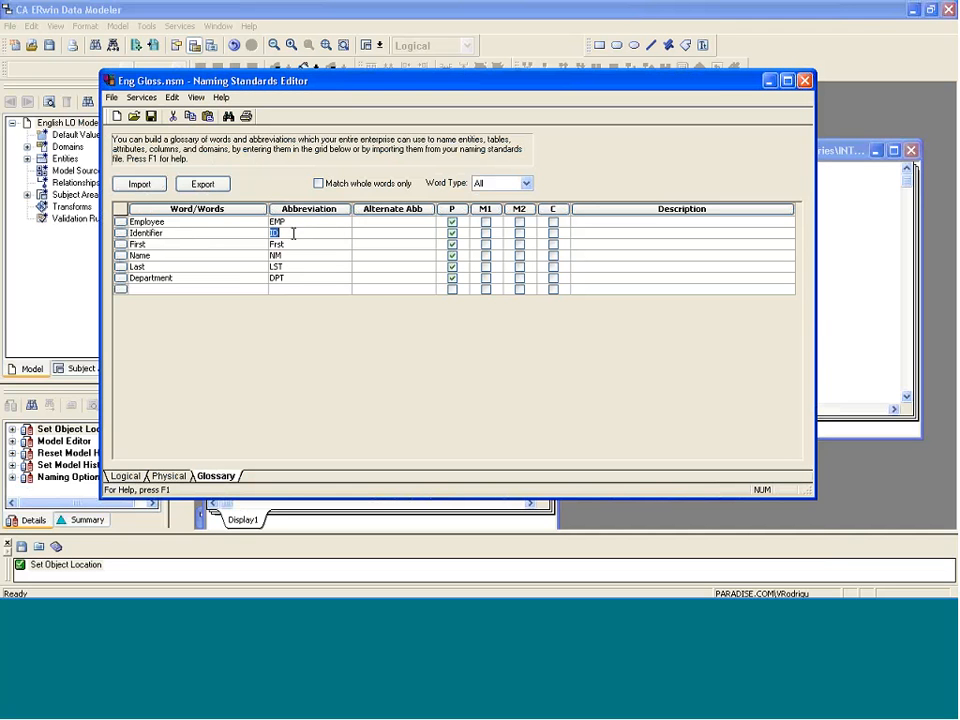
{"action": "left_click", "coordinate": [189, 231]}
{"action": "left_click", "coordinate": [164, 245]}
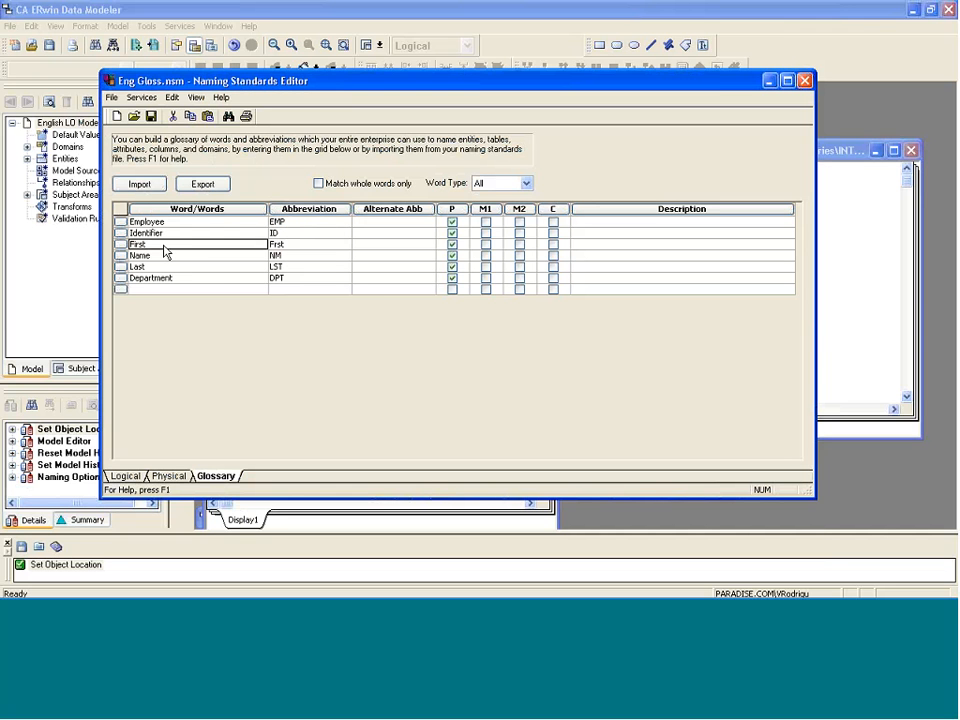
{"action": "left_click", "coordinate": [288, 247]}
{"action": "left_click", "coordinate": [294, 257]}
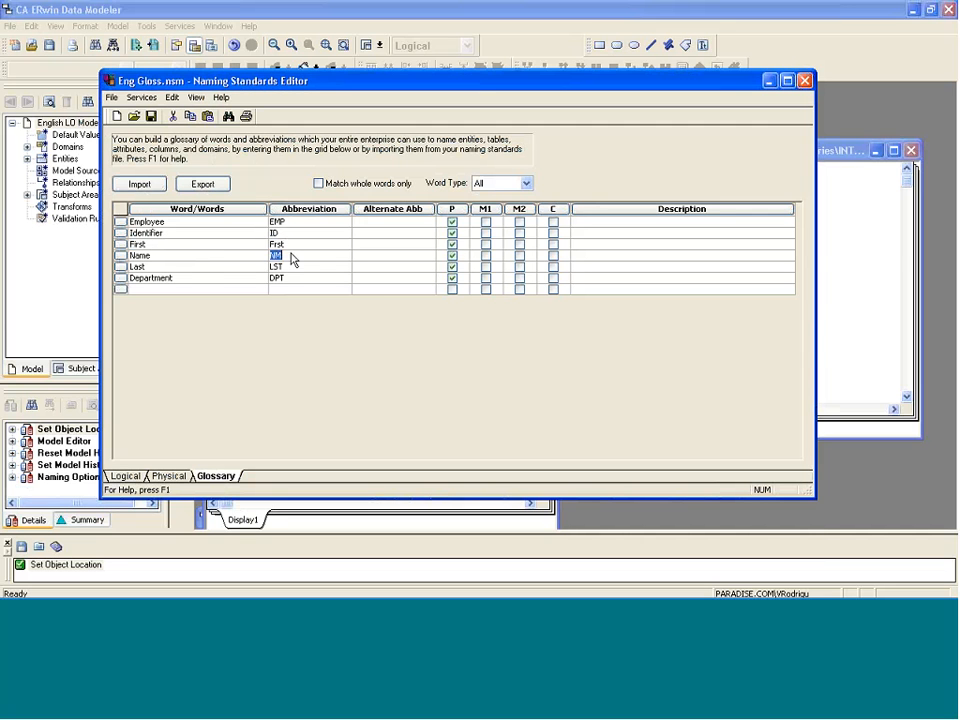
{"action": "left_click", "coordinate": [292, 267]}
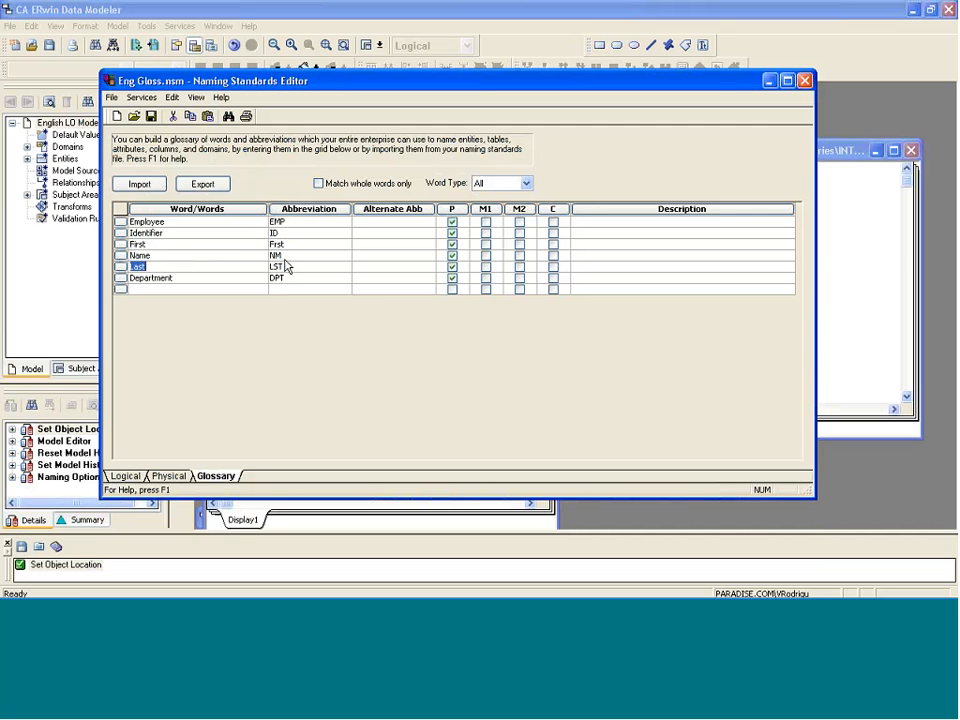
{"action": "left_click", "coordinate": [198, 278]}
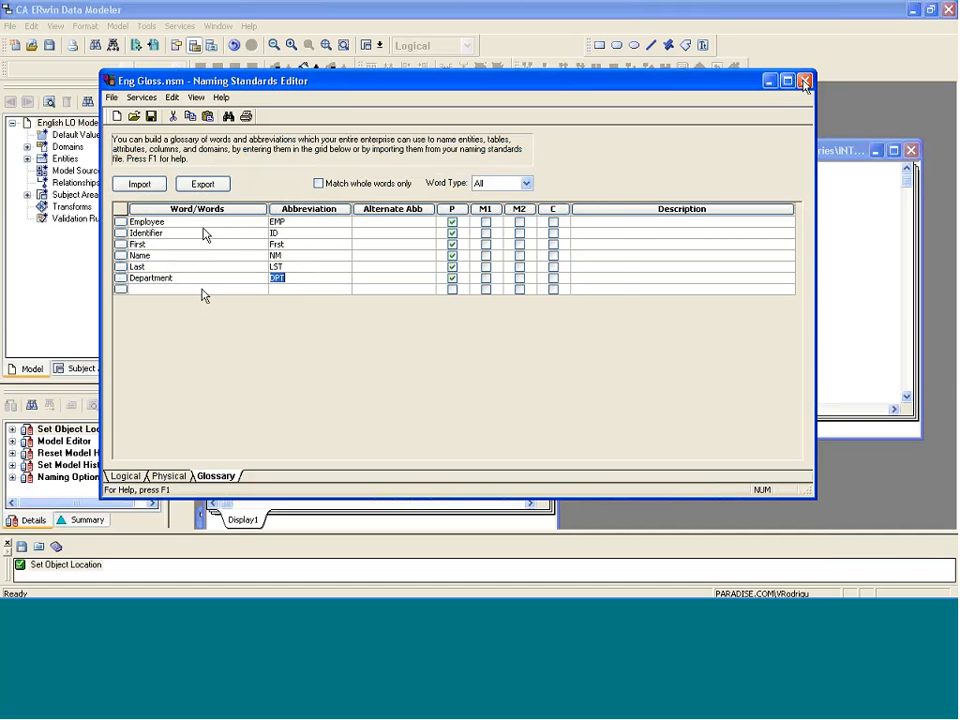
Close the Eng Gloss naming standards file without saving.
{"action": "left_click", "coordinate": [805, 81]}
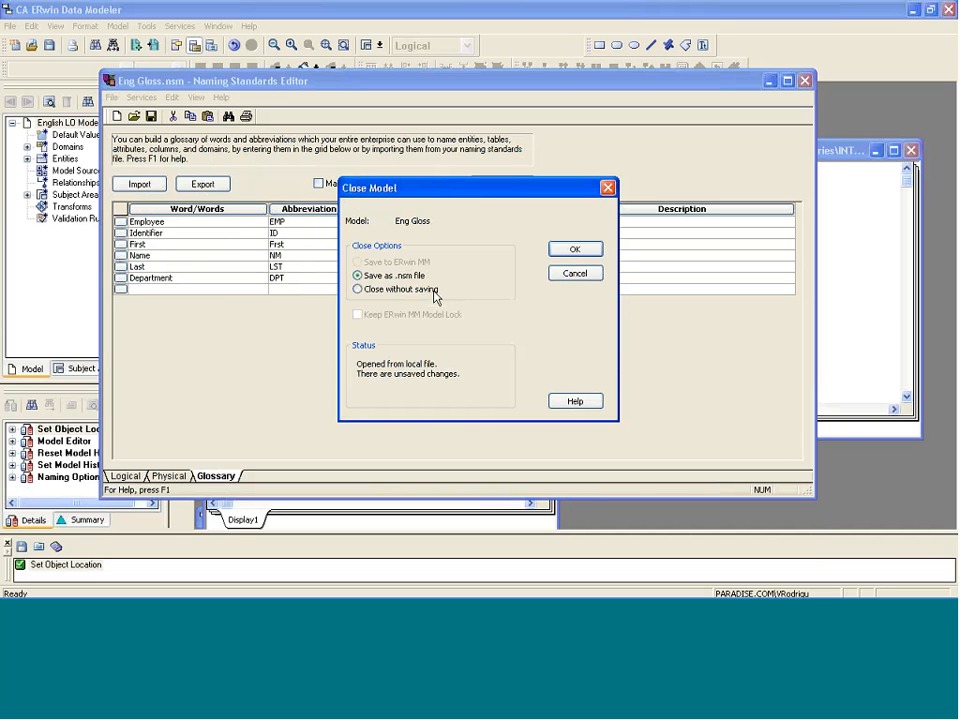
{"action": "left_click", "coordinate": [386, 292]}
{"action": "left_click", "coordinate": [575, 249]}
Check the available naming standards files for LO ESP Model and open the glossary of its PT Glossary.nsm file.
{"action": "left_click", "coordinate": [146, 26]}
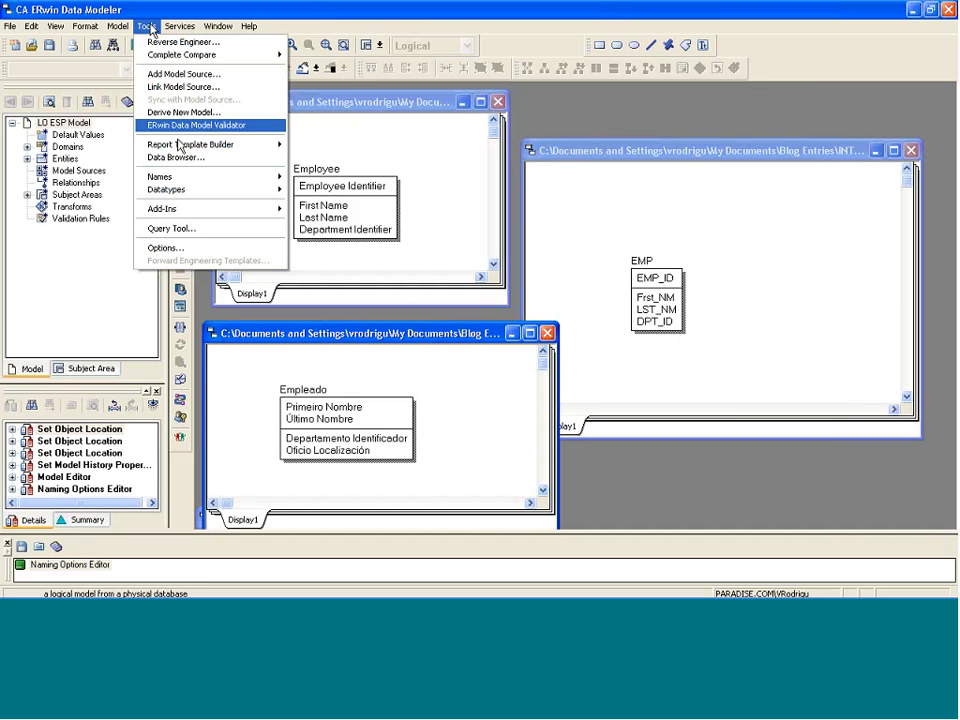
{"action": "mouse_move", "coordinate": [200, 180]}
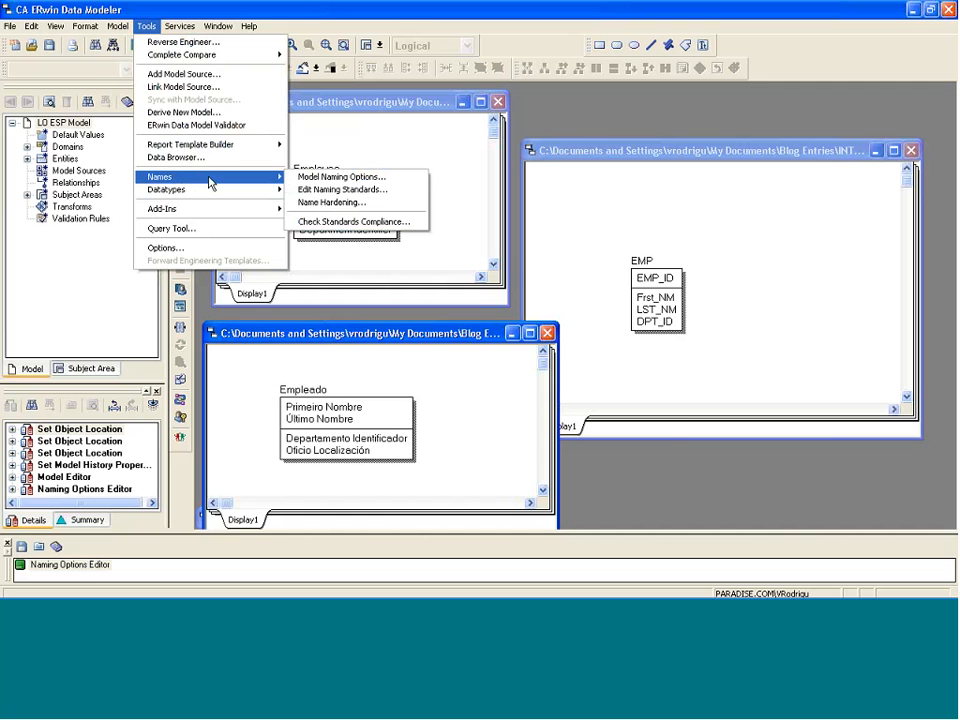
{"action": "left_click", "coordinate": [345, 178]}
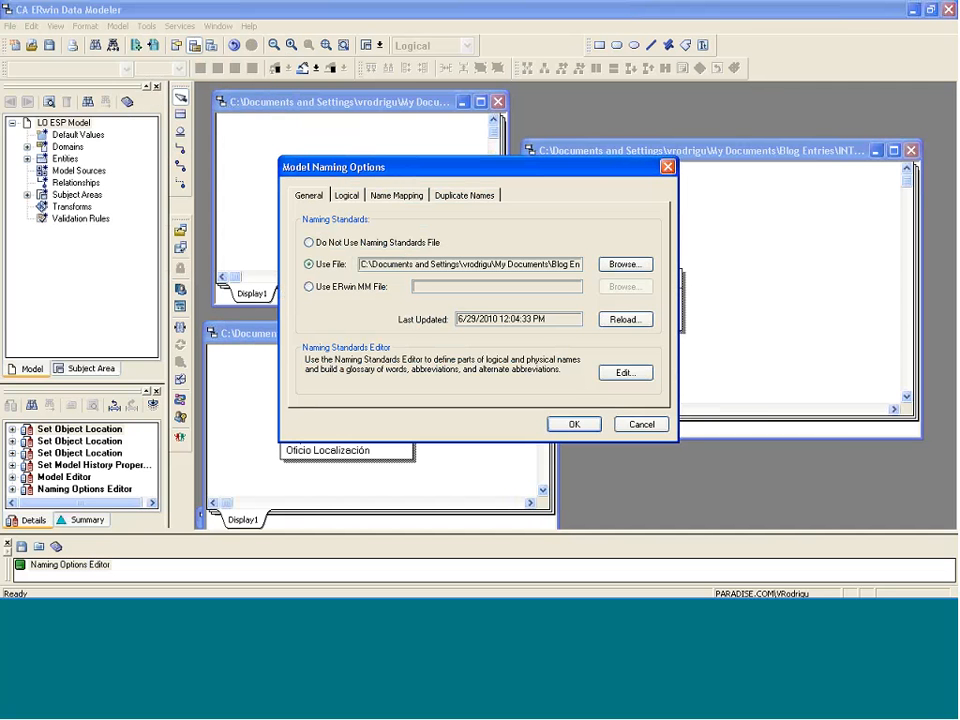
{"action": "left_click", "coordinate": [617, 264]}
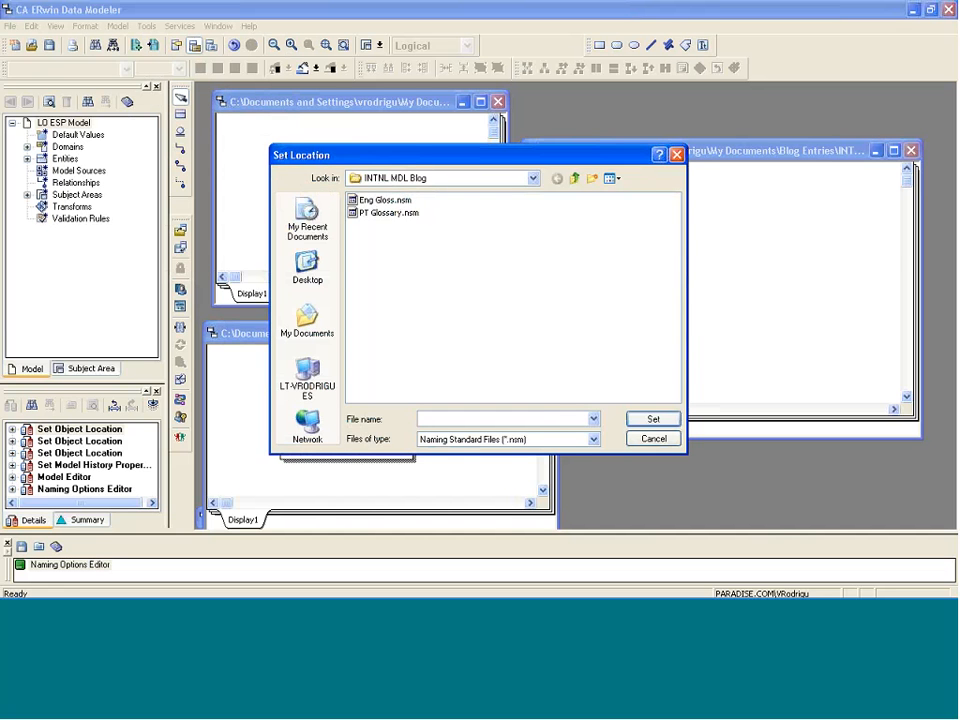
{"action": "left_click", "coordinate": [676, 155]}
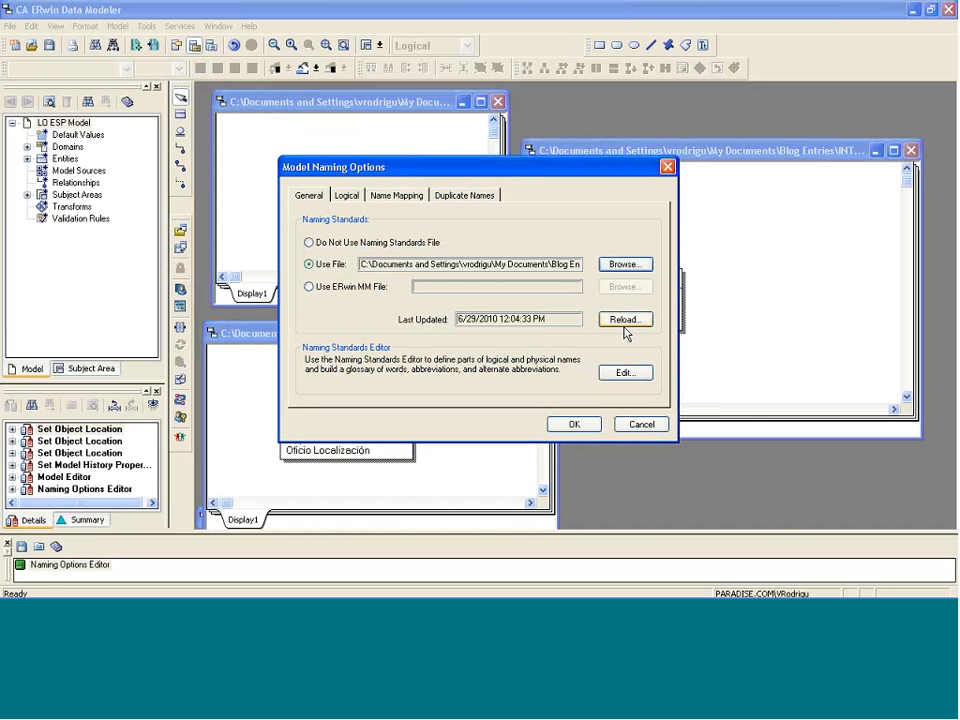
{"action": "left_click", "coordinate": [624, 373]}
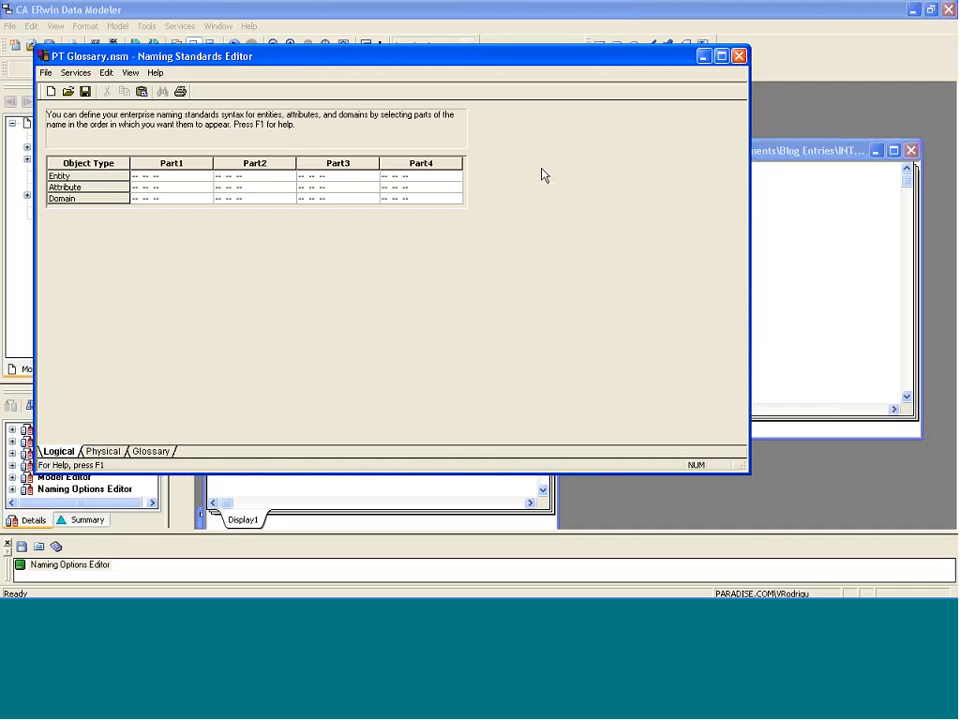
{"action": "left_click", "coordinate": [153, 451]}
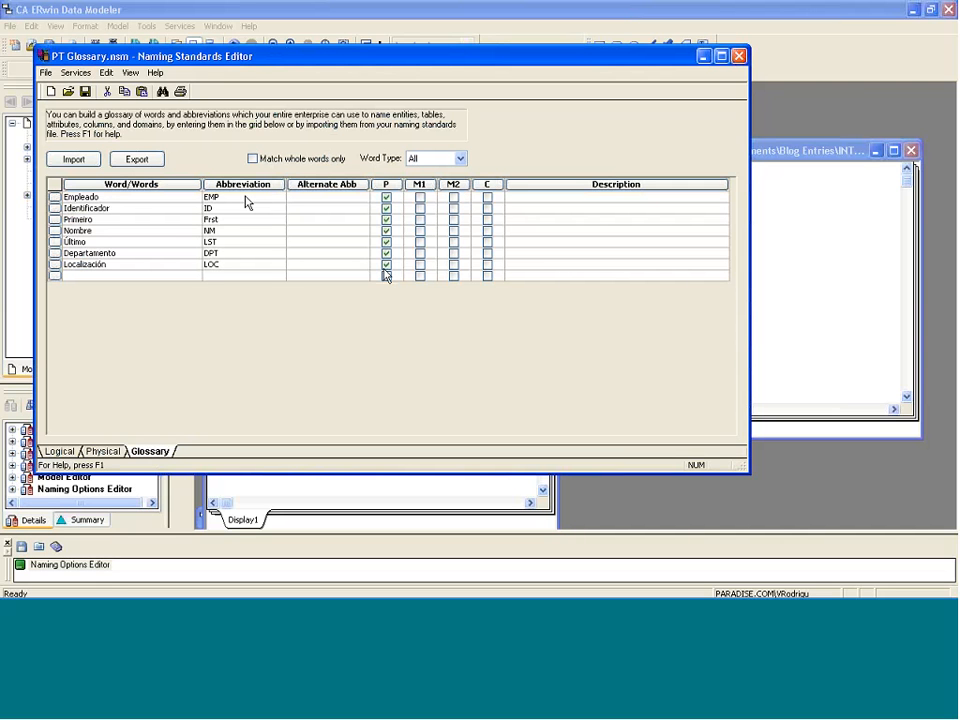
Examine the abbreviations and the translated words in the PT Glossary, going from Empleado through Localización.
{"action": "left_click", "coordinate": [232, 220]}
{"action": "left_click", "coordinate": [230, 242]}
{"action": "left_click", "coordinate": [228, 253]}
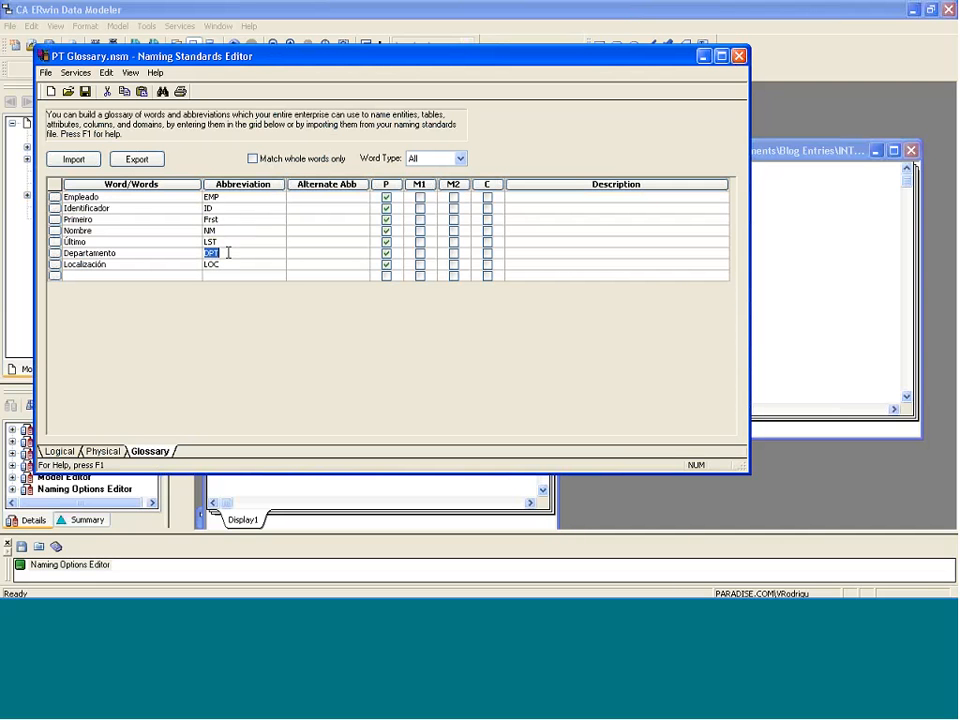
{"action": "left_click", "coordinate": [82, 198]}
{"action": "left_click", "coordinate": [110, 209]}
{"action": "left_click", "coordinate": [106, 220]}
{"action": "key", "text": "Down"}
{"action": "key", "text": "Down"}
{"action": "key", "text": "Down"}
{"action": "key", "text": "Down"}
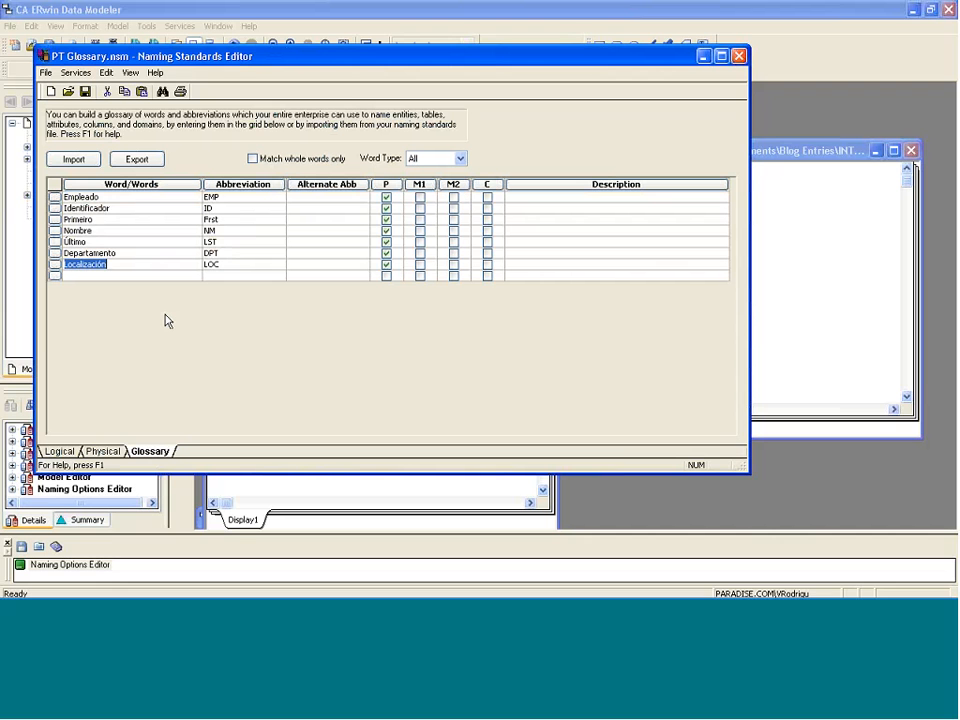
{"action": "left_click", "coordinate": [120, 198]}
{"action": "key", "text": "Down"}
{"action": "key", "text": "Down"}
{"action": "key", "text": "Down"}
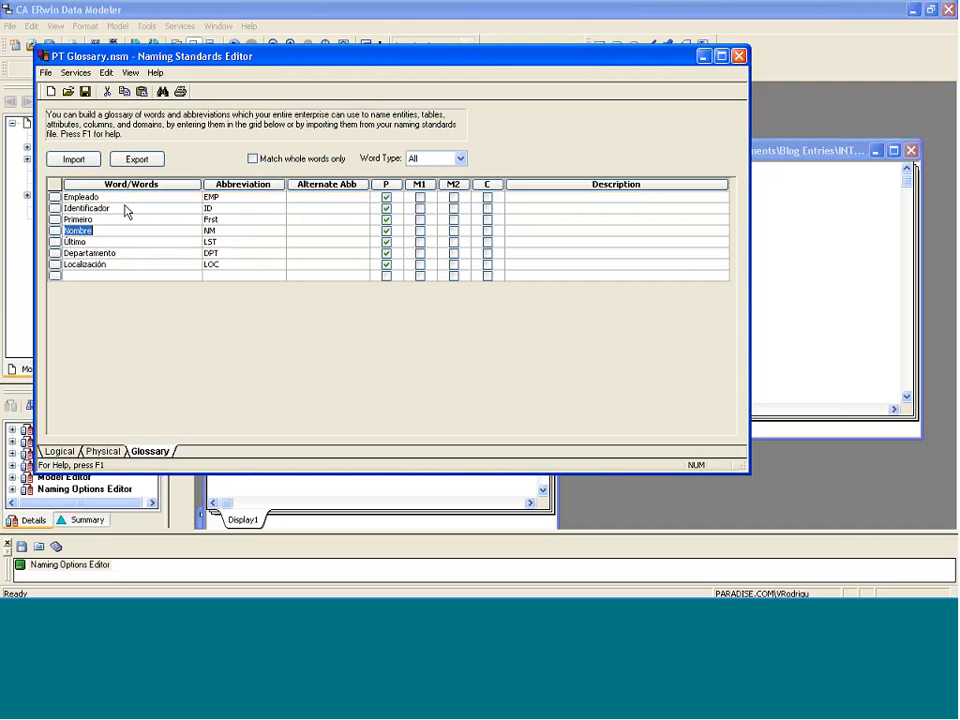
Review the PT Glossary entries for Empleado, Primeiro and Nombre.
{"action": "left_click", "coordinate": [118, 198]}
{"action": "left_click", "coordinate": [110, 219]}
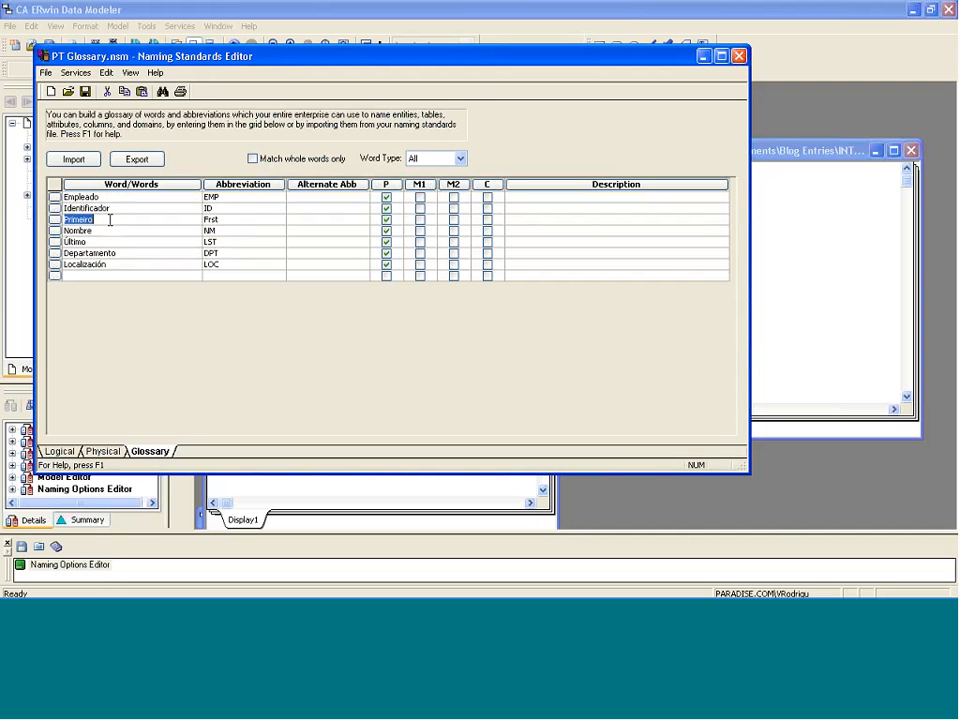
{"action": "left_click", "coordinate": [126, 230]}
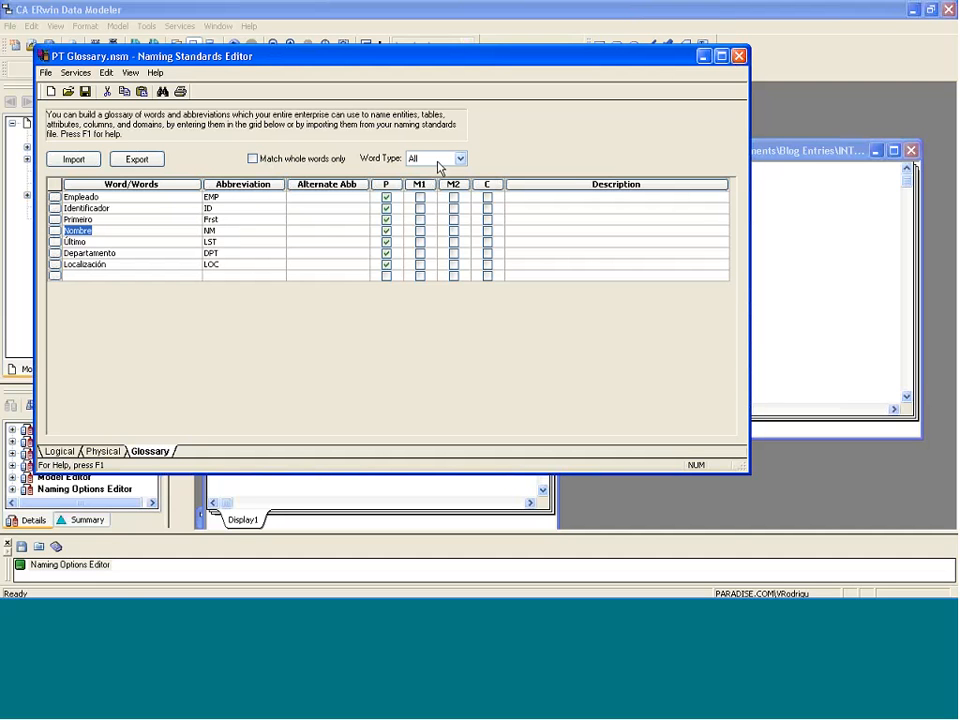
Close the PT Glossary naming standards file without saving and leave the model naming options of LO ESP Model.
{"action": "left_click", "coordinate": [738, 56]}
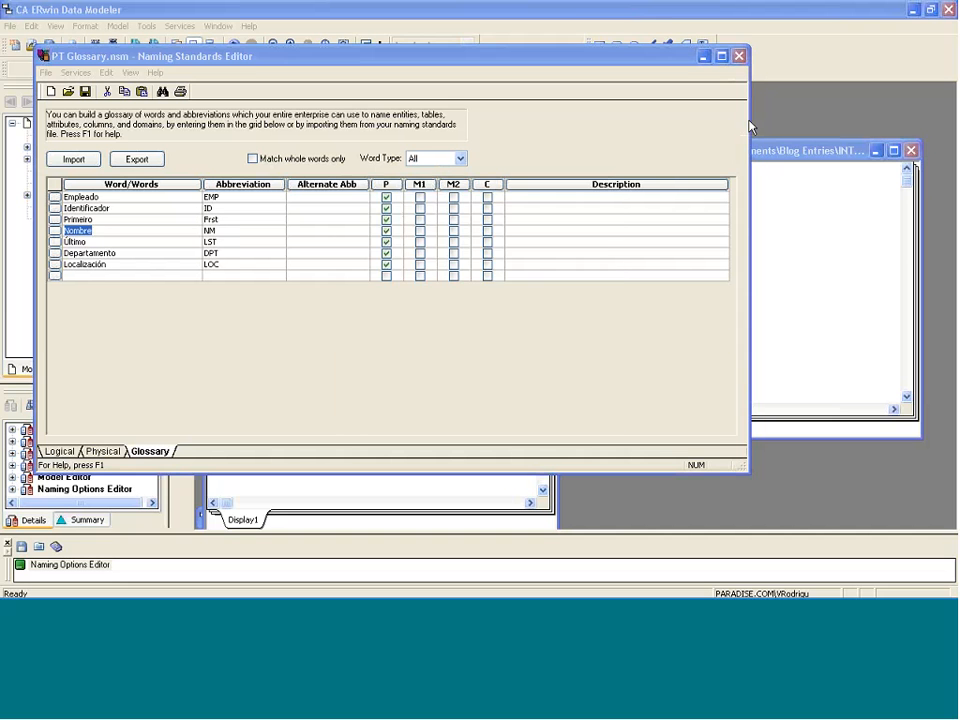
{"action": "left_click", "coordinate": [404, 290]}
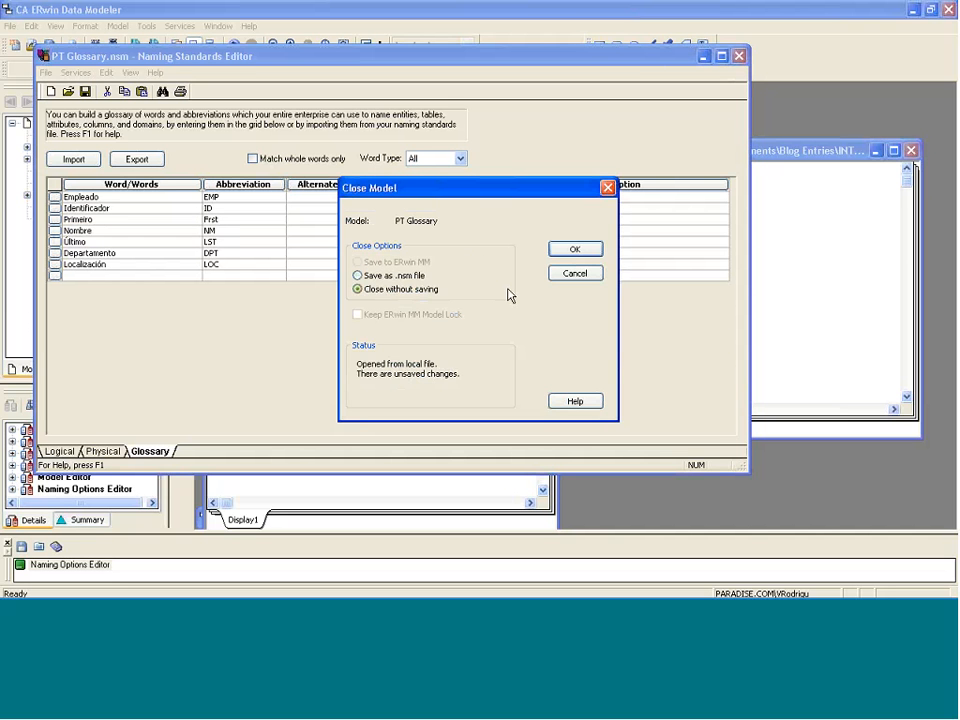
{"action": "left_click", "coordinate": [575, 250]}
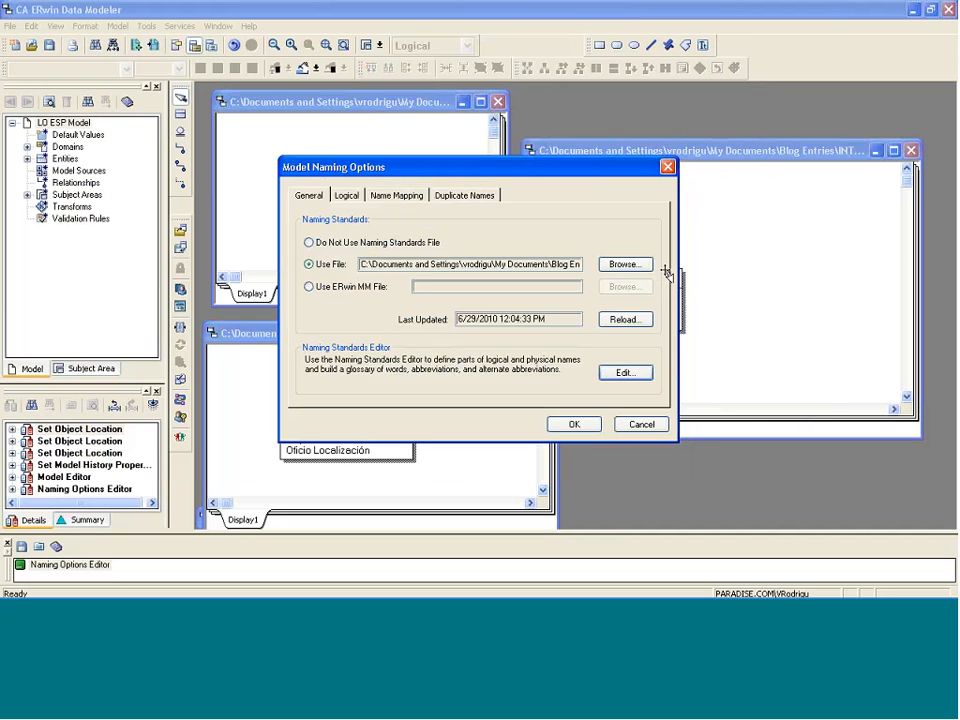
{"action": "left_click", "coordinate": [668, 167]}
Check which model sources, Model_3 and LO ESP Model, are offered for syncing the Physical Staging model, without running the sync.
{"action": "left_click", "coordinate": [662, 155]}
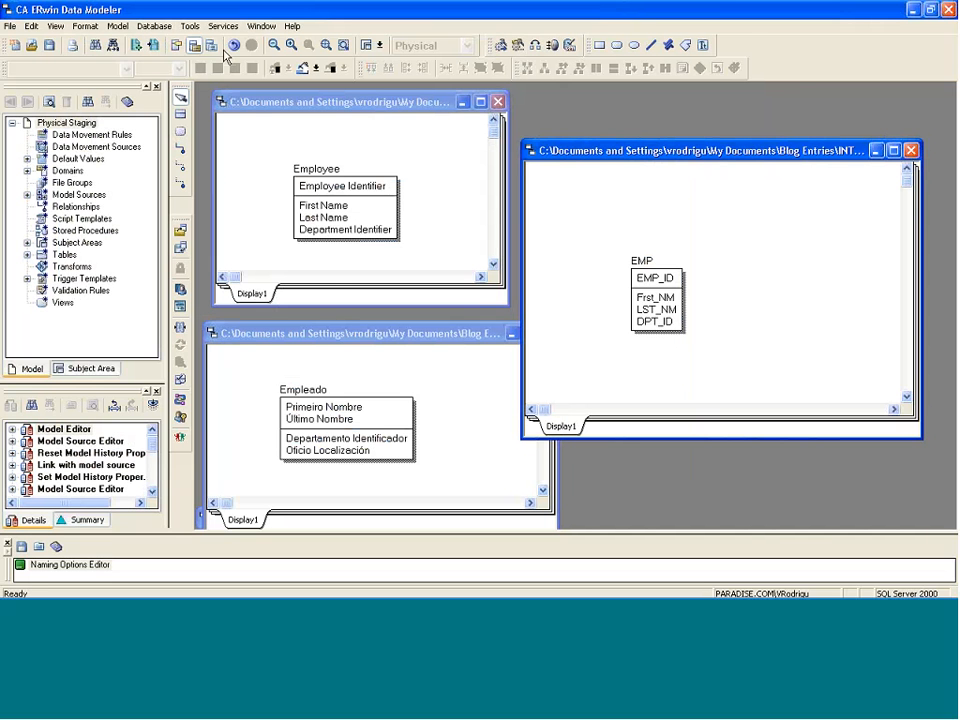
{"action": "left_click", "coordinate": [192, 26]}
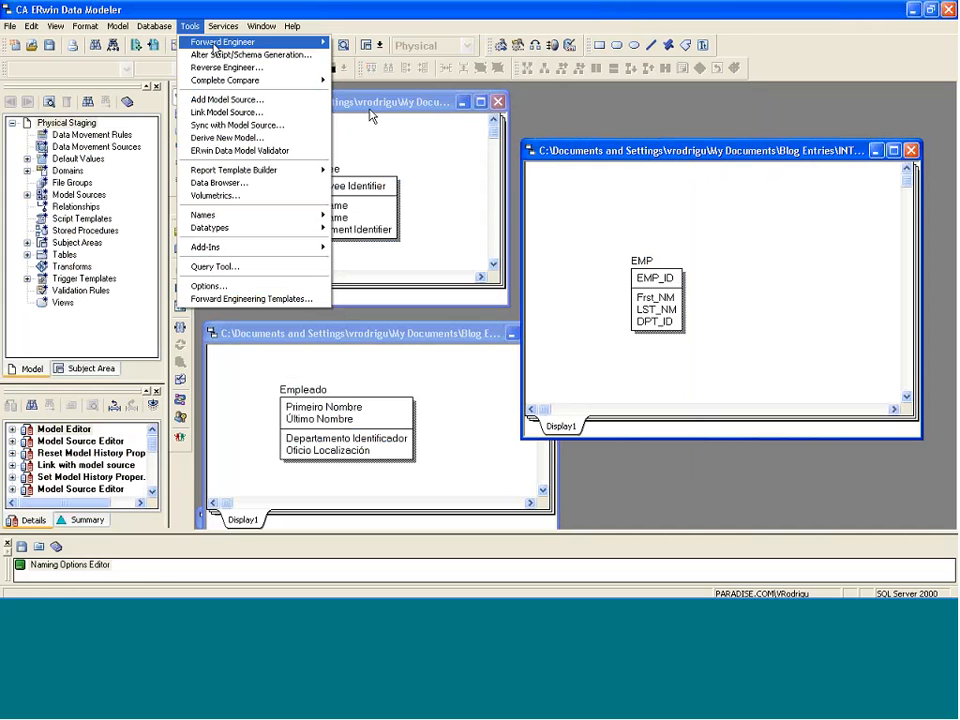
{"action": "left_click", "coordinate": [218, 125]}
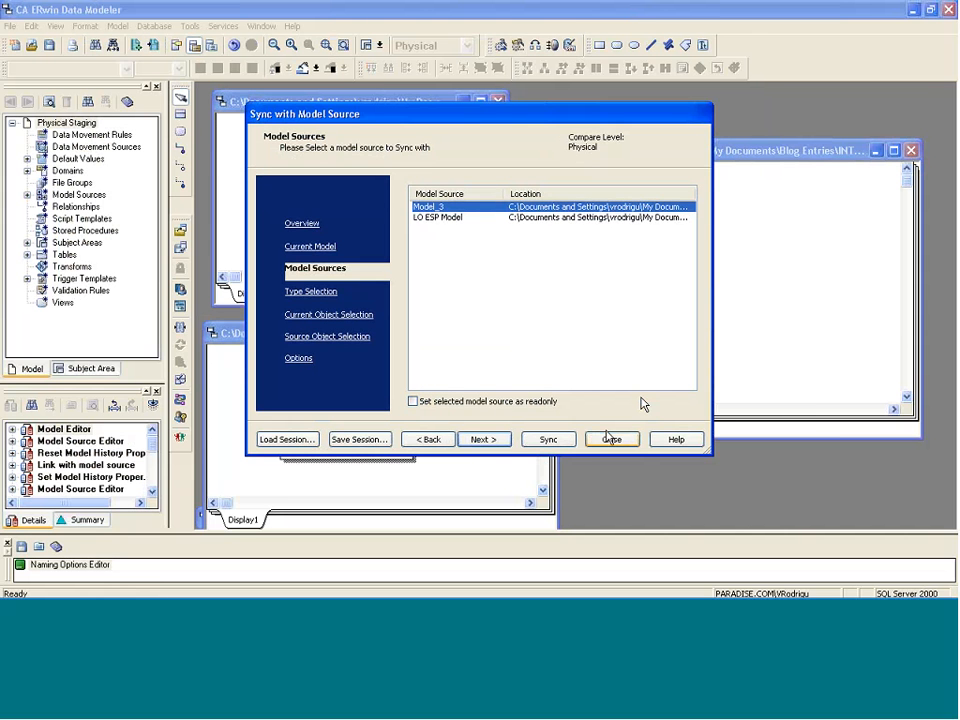
{"action": "left_click", "coordinate": [439, 217]}
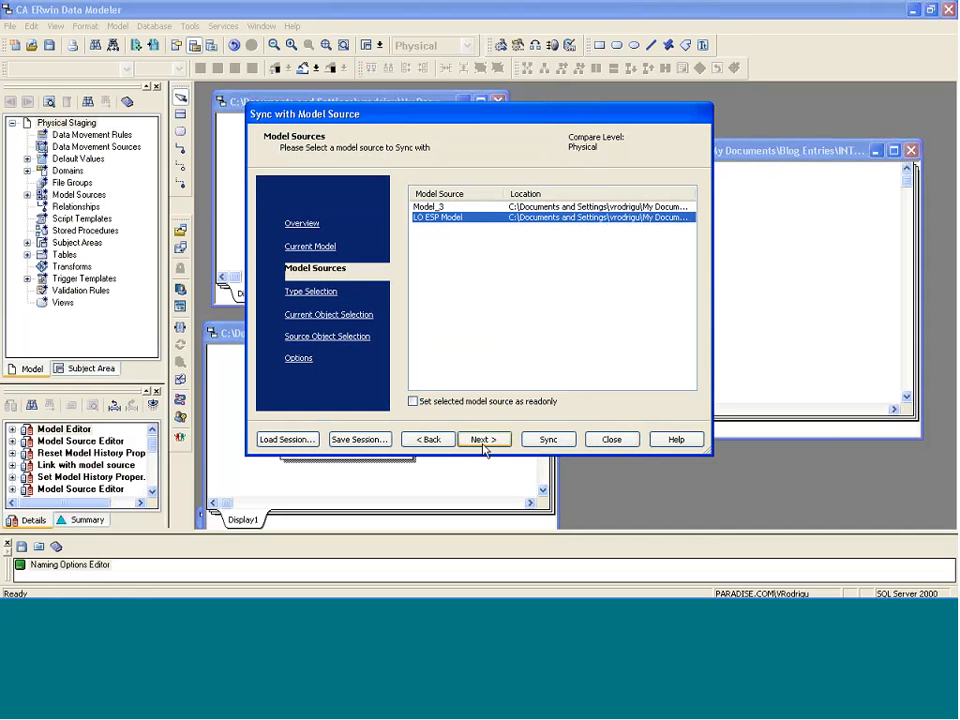
{"action": "left_click", "coordinate": [430, 207]}
{"action": "left_click", "coordinate": [432, 217]}
{"action": "left_click", "coordinate": [612, 439]}
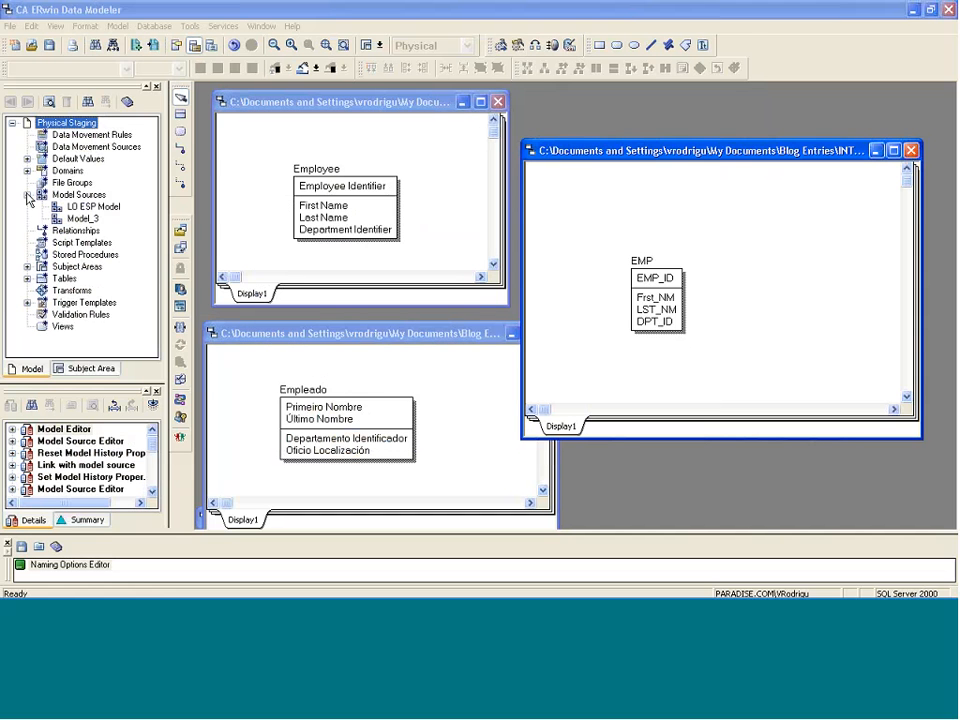
Delete the LO ESP Model source from the Physical Staging model.
{"action": "left_click", "coordinate": [90, 207]}
{"action": "right_click", "coordinate": [89, 212]}
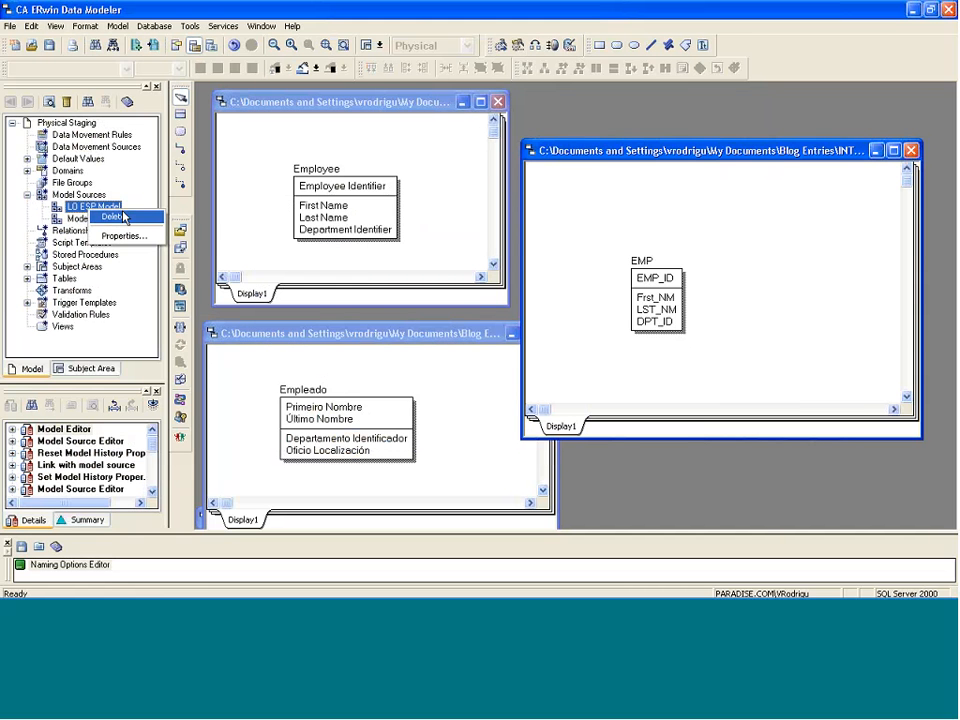
{"action": "left_click", "coordinate": [120, 214]}
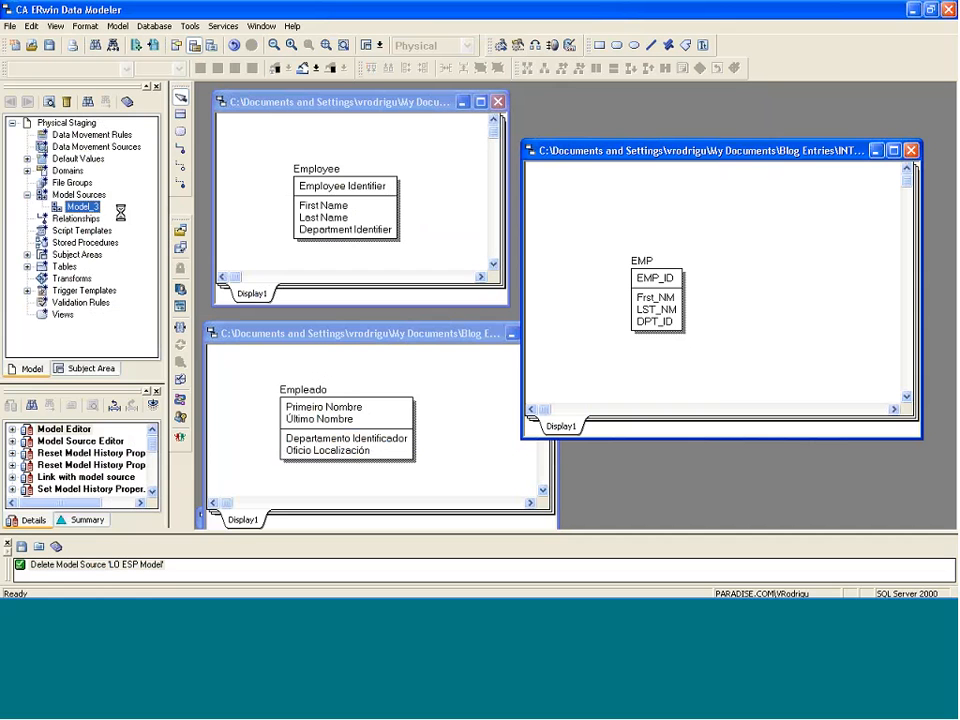
Open the properties of the Model_3 source and examine the full path of its Eng Gloss.nsm naming standards file.
{"action": "left_click", "coordinate": [79, 206]}
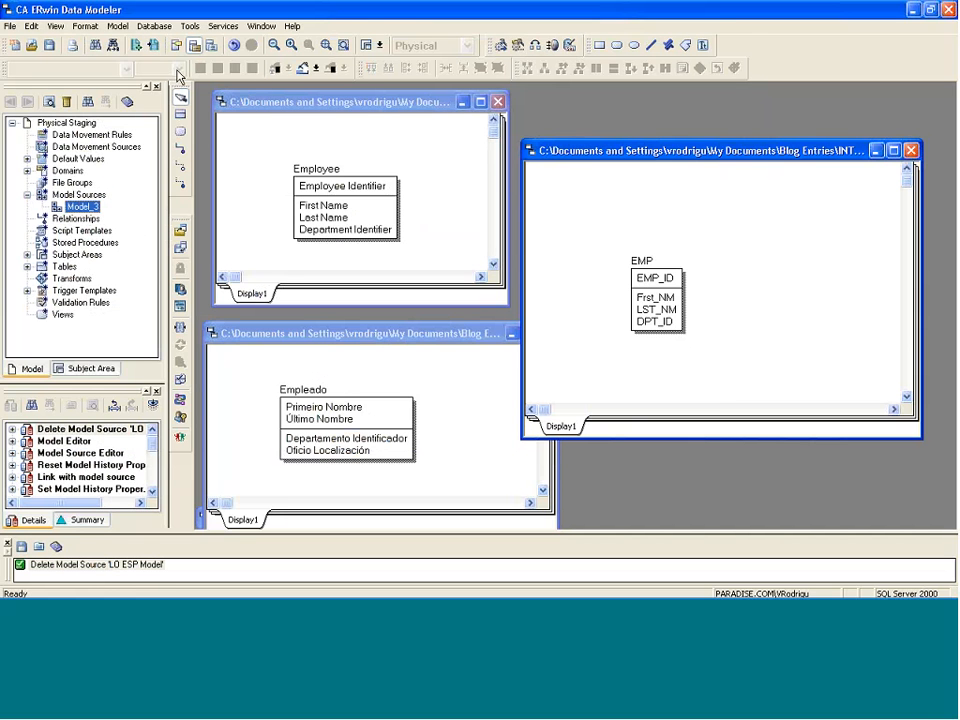
{"action": "right_click", "coordinate": [81, 206]}
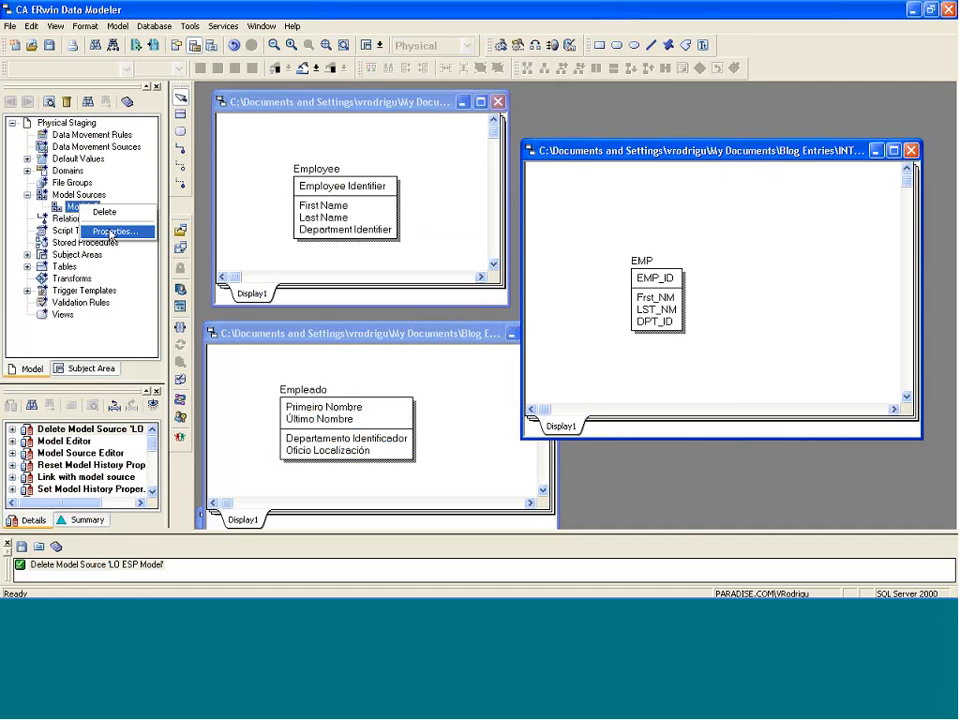
{"action": "left_click", "coordinate": [113, 232]}
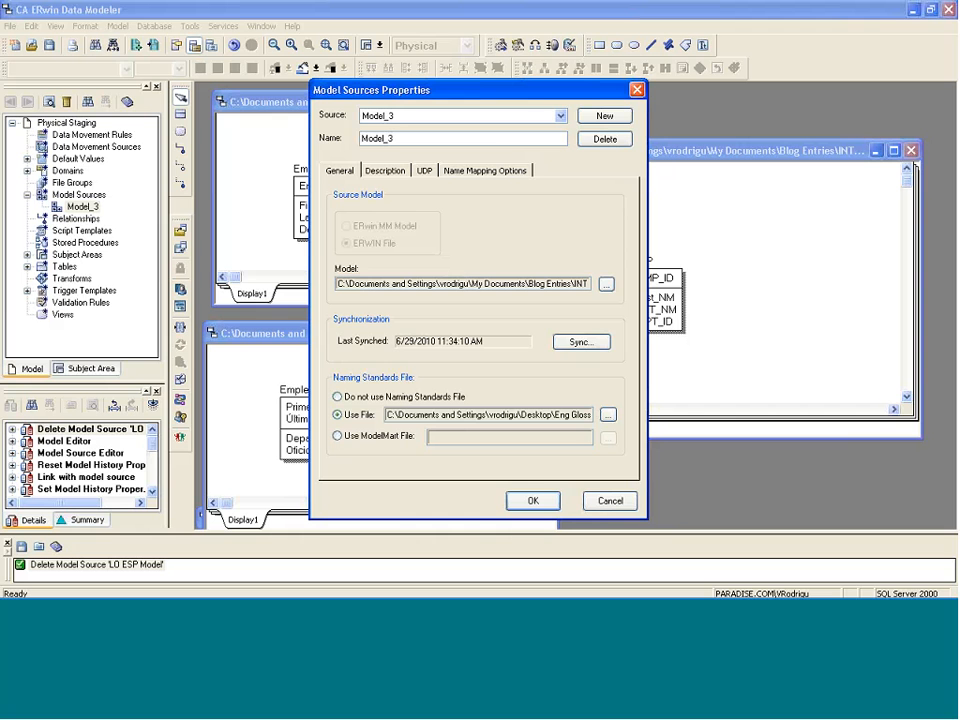
{"action": "left_click_drag", "start_coordinate": [514, 88], "coordinate": [456, 54]}
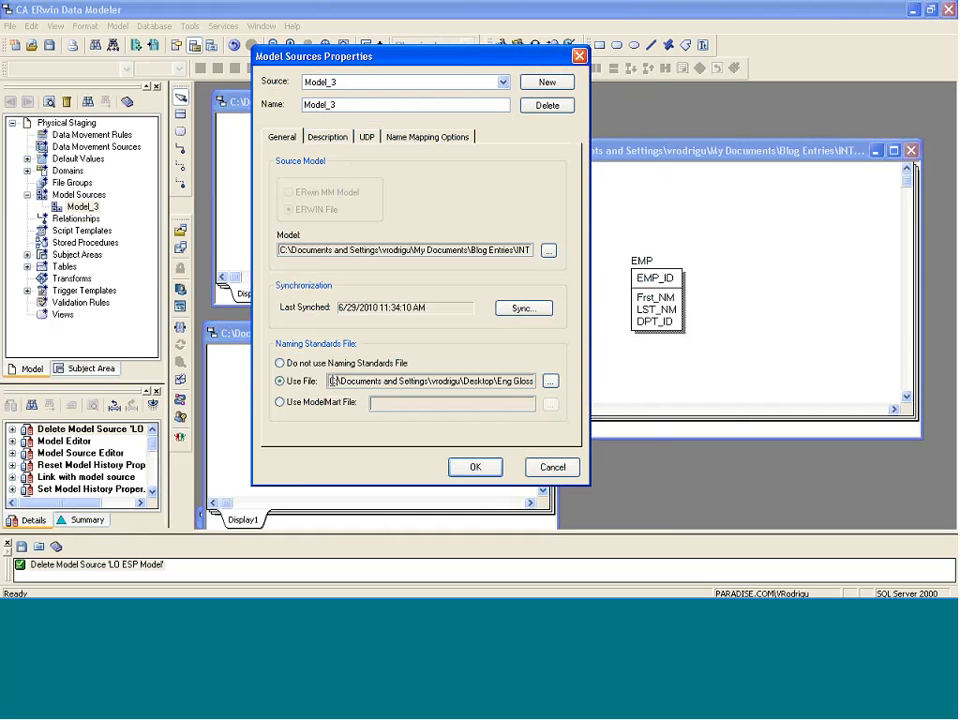
{"action": "left_click_drag", "start_coordinate": [331, 381], "coordinate": [510, 373]}
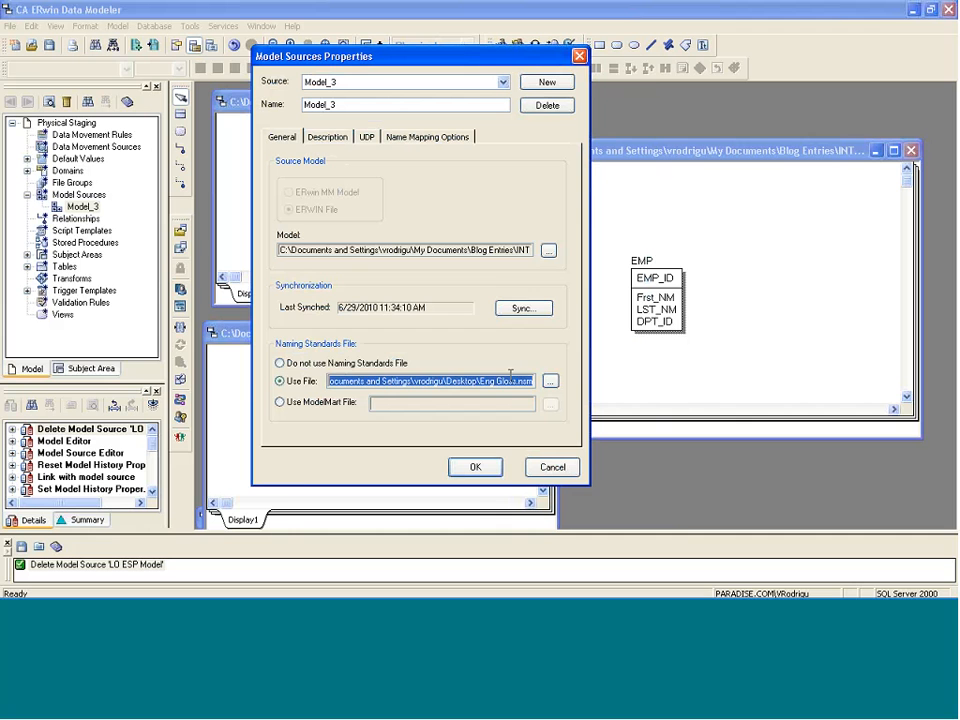
{"action": "left_click", "coordinate": [347, 381]}
{"action": "left_click_drag", "start_coordinate": [352, 381], "coordinate": [533, 381]}
Sync Model_3 with Physical Staging, examine the column name differences in the EMP table, and leave without applying anything.
{"action": "left_click", "coordinate": [515, 313]}
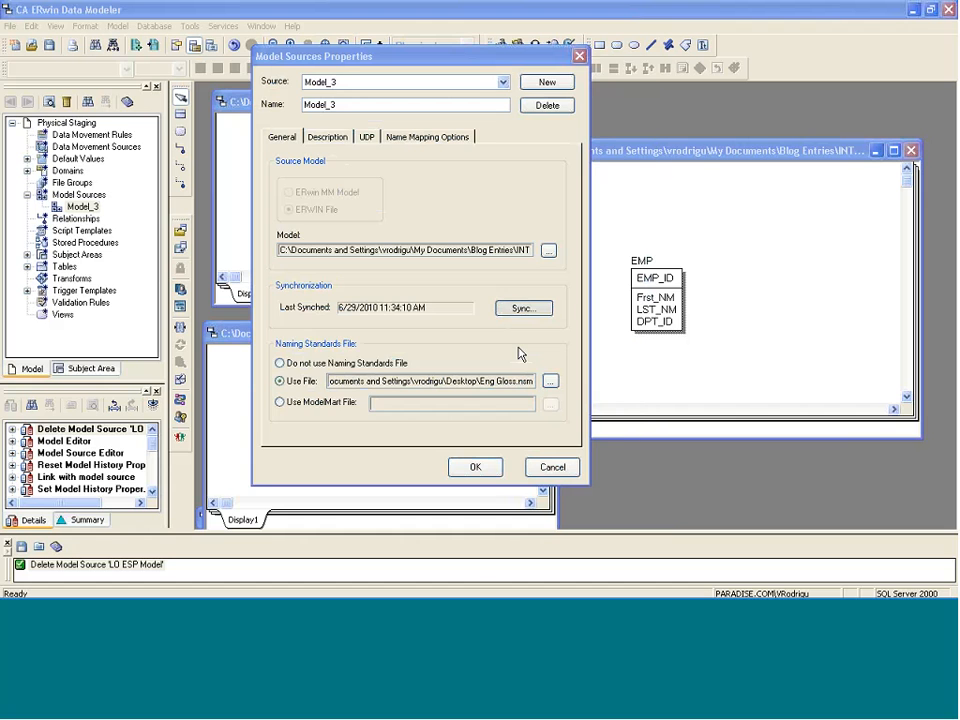
{"action": "left_click", "coordinate": [491, 548]}
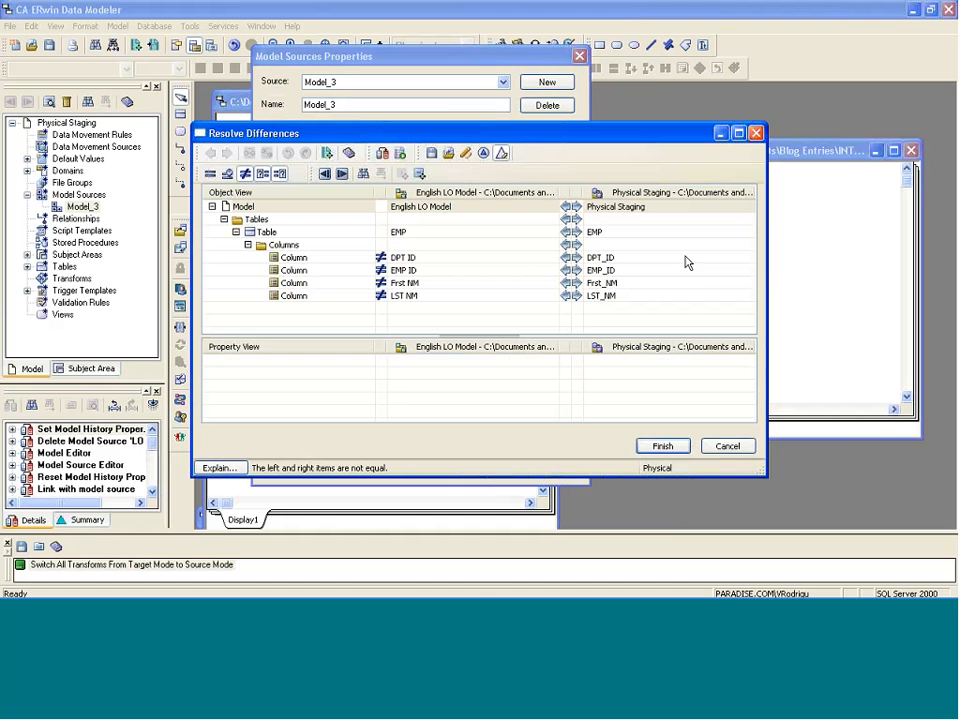
{"action": "left_click", "coordinate": [440, 259]}
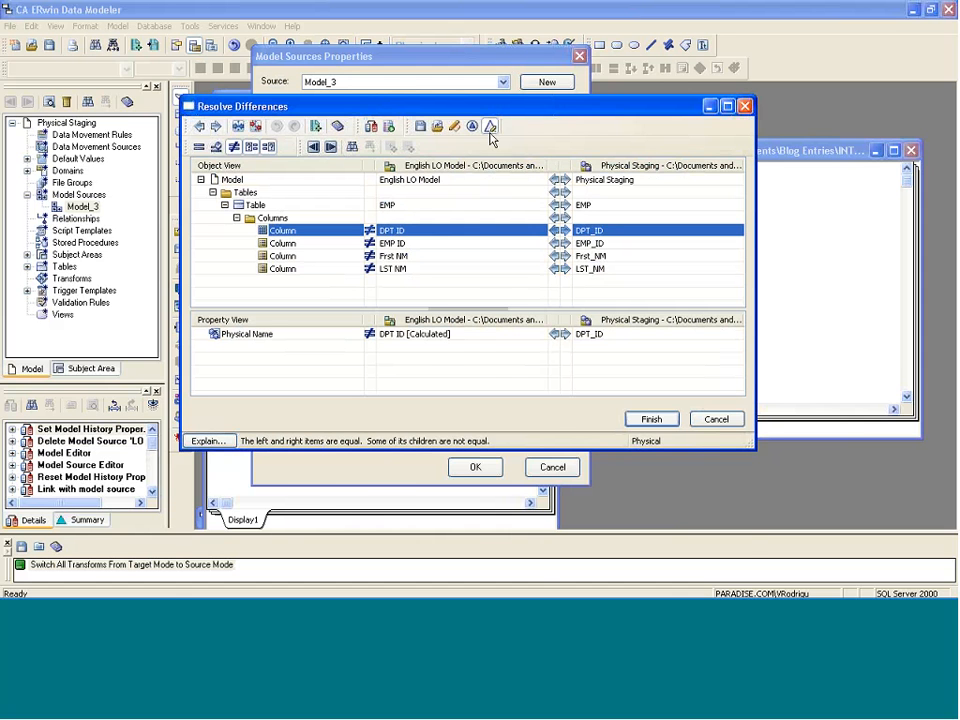
{"action": "left_click_drag", "start_coordinate": [480, 113], "coordinate": [500, 285]}
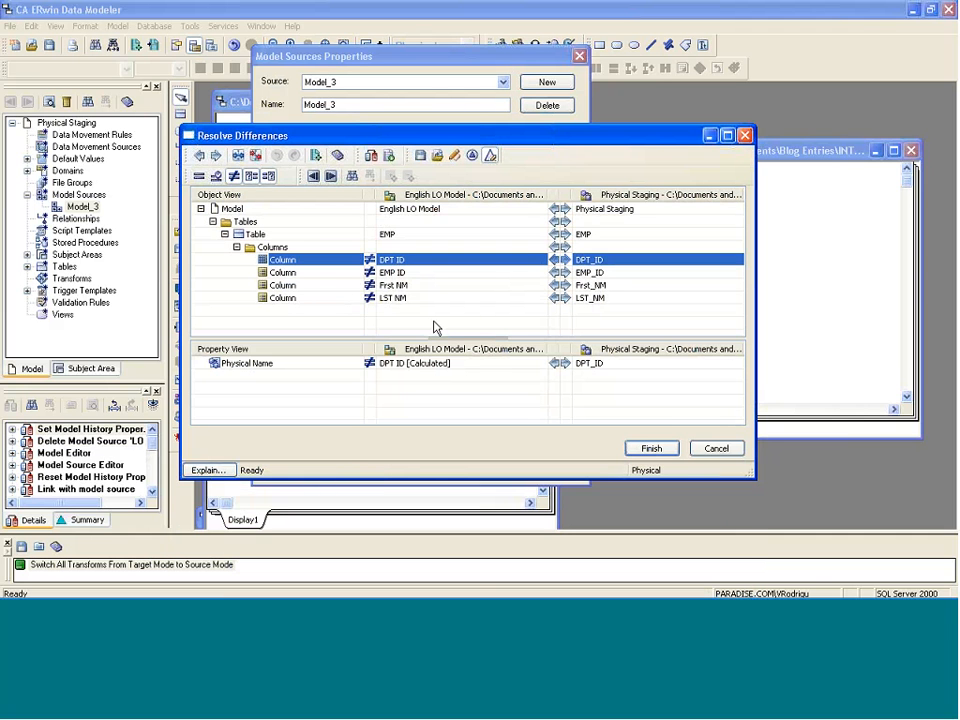
{"action": "key", "text": "Down"}
{"action": "left_click", "coordinate": [420, 288]}
{"action": "left_click", "coordinate": [420, 299]}
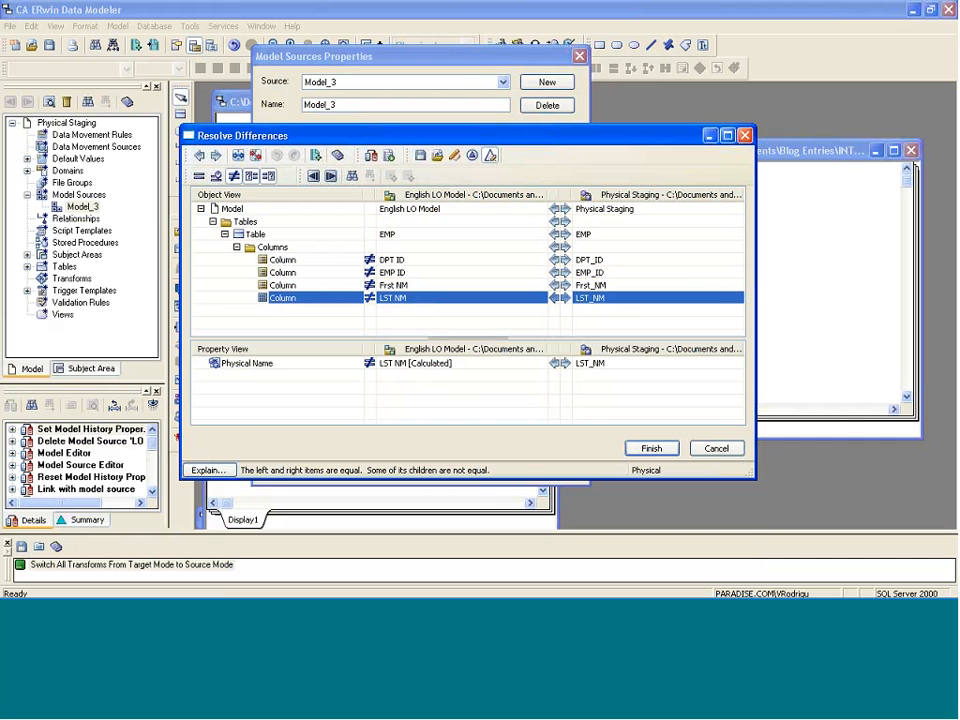
{"action": "left_click_drag", "start_coordinate": [552, 137], "coordinate": [549, 91]}
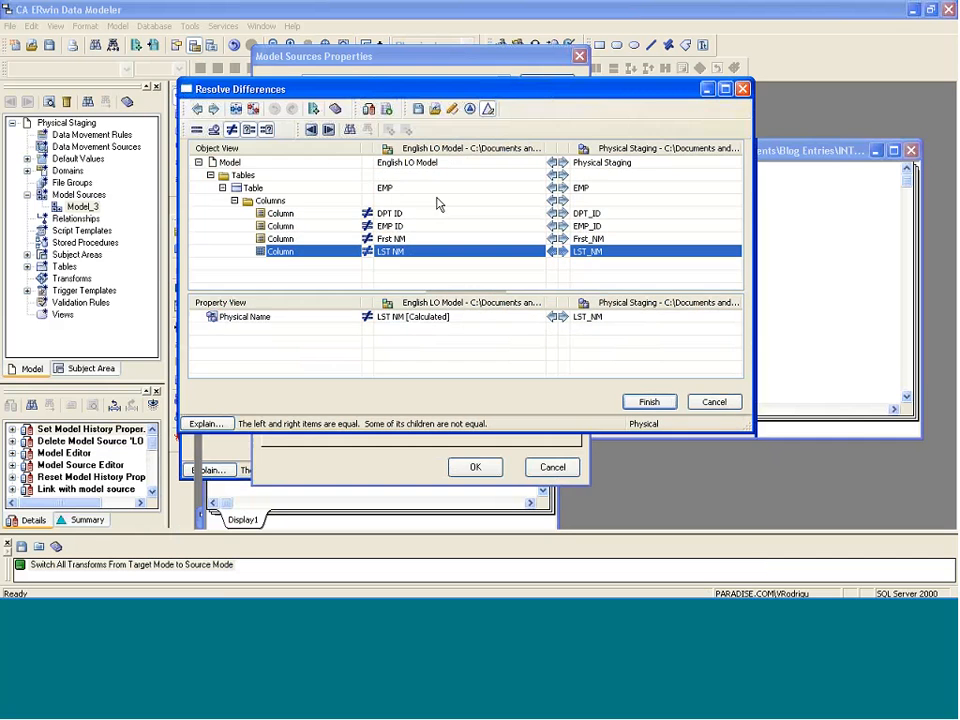
{"action": "left_click", "coordinate": [708, 406]}
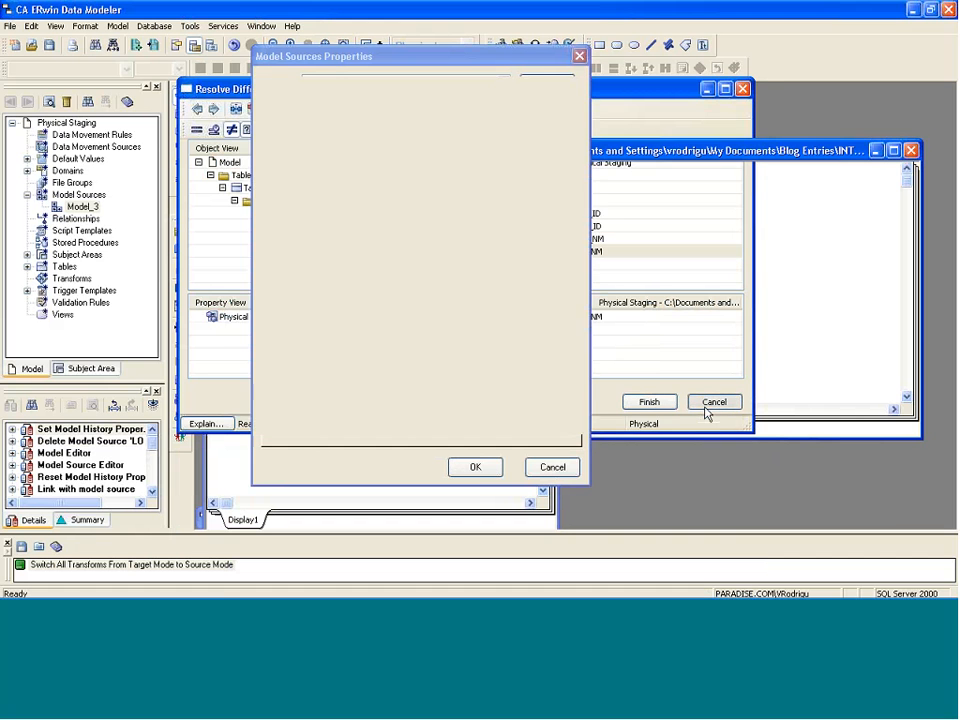
{"action": "left_click", "coordinate": [580, 57]}
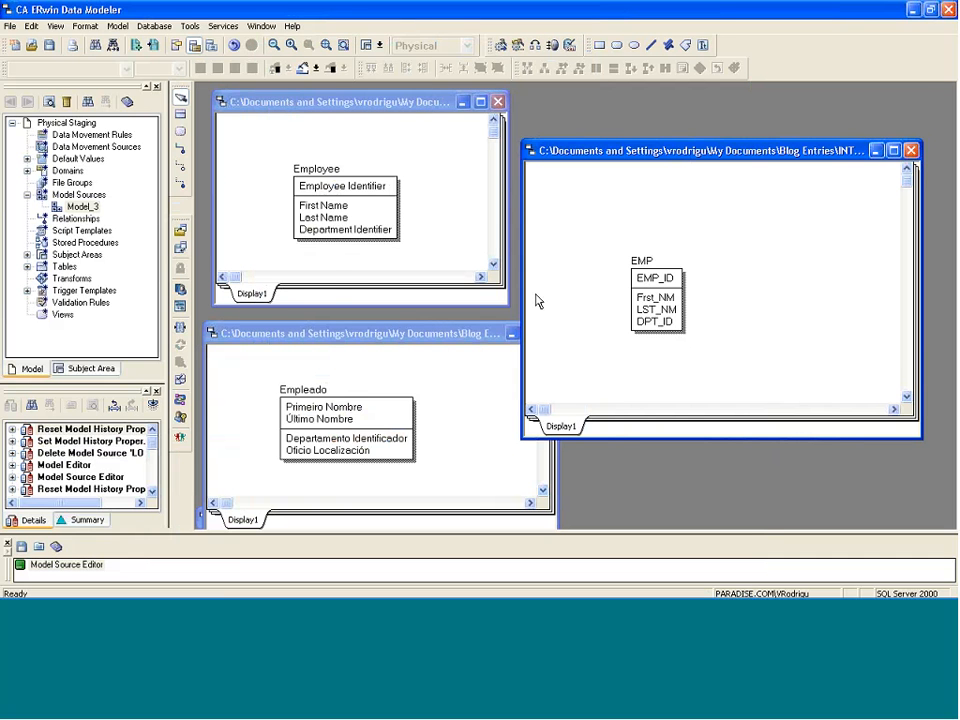
Link LO ESP Model to Physical Staging as a model source and bring up the differences between both models.
{"action": "left_click", "coordinate": [184, 28]}
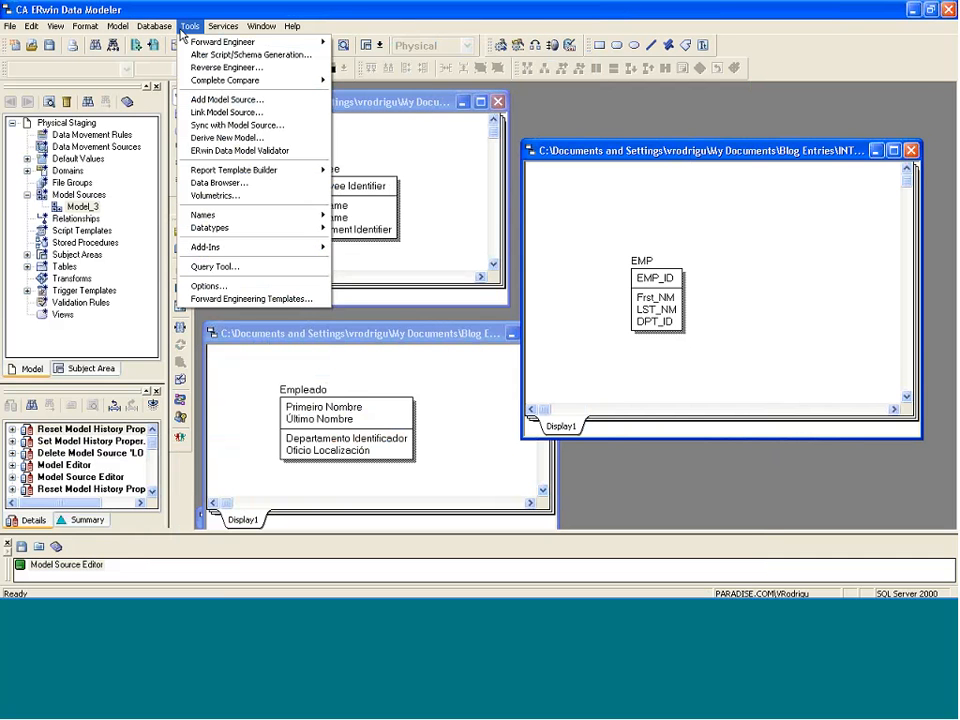
{"action": "left_click", "coordinate": [222, 112]}
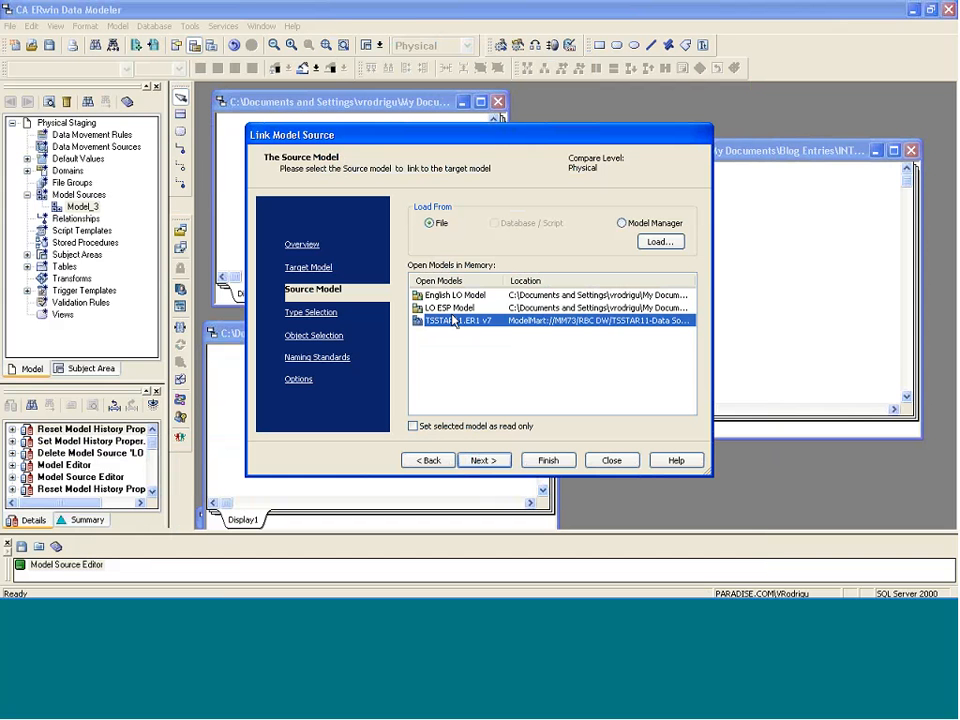
{"action": "left_click", "coordinate": [445, 308]}
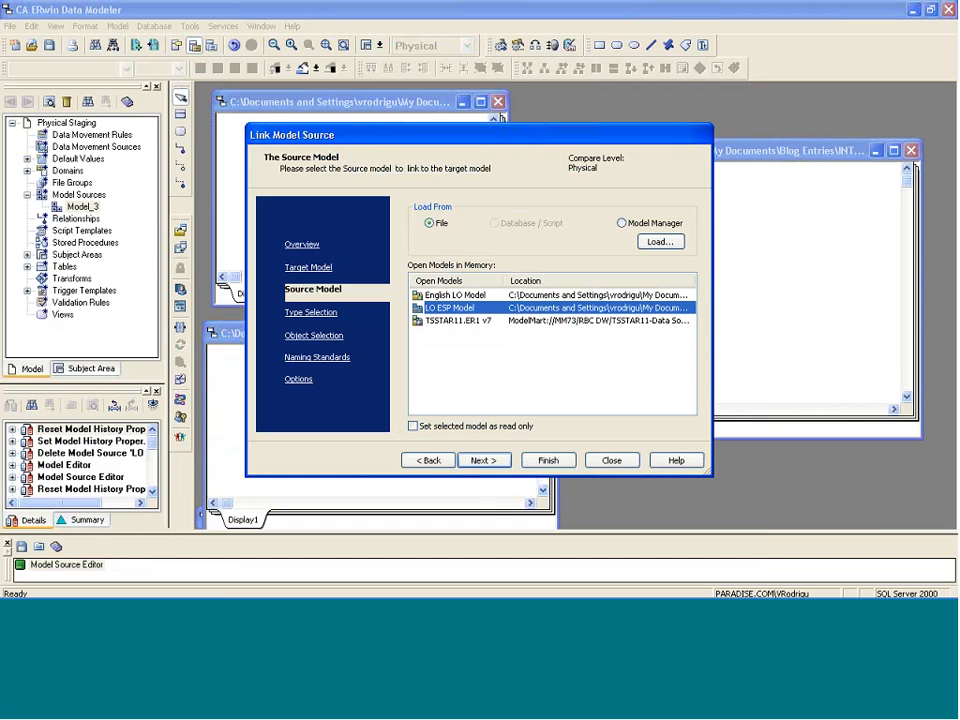
{"action": "left_click", "coordinate": [571, 461]}
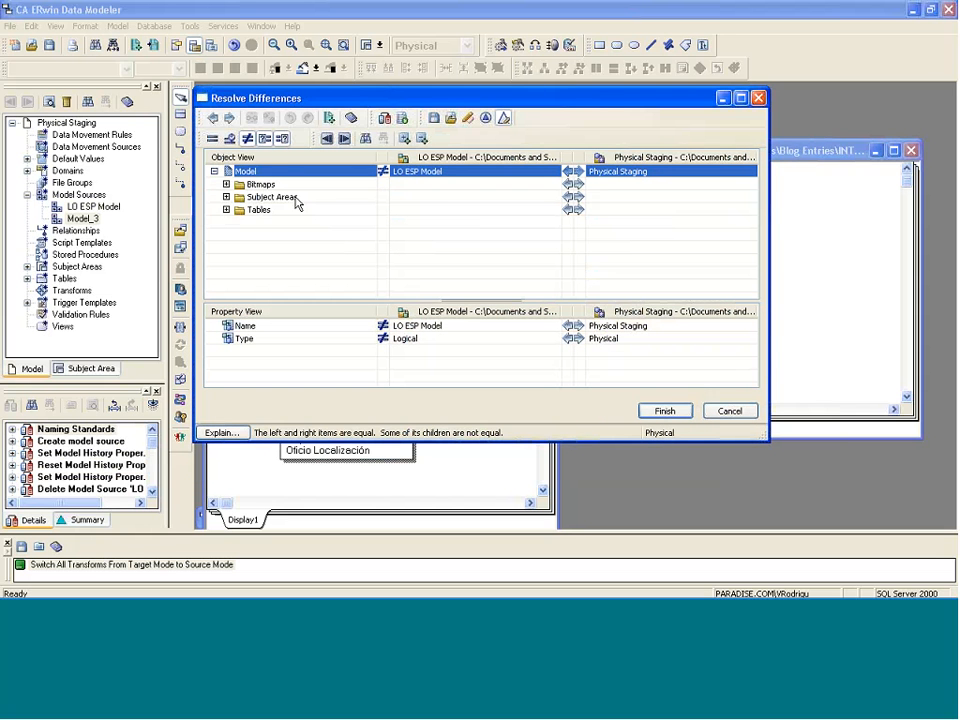
Expand the EMP table's columns in the comparison and examine how LO ESP Model columns match those of Physical Staging.
{"action": "left_click", "coordinate": [227, 210]}
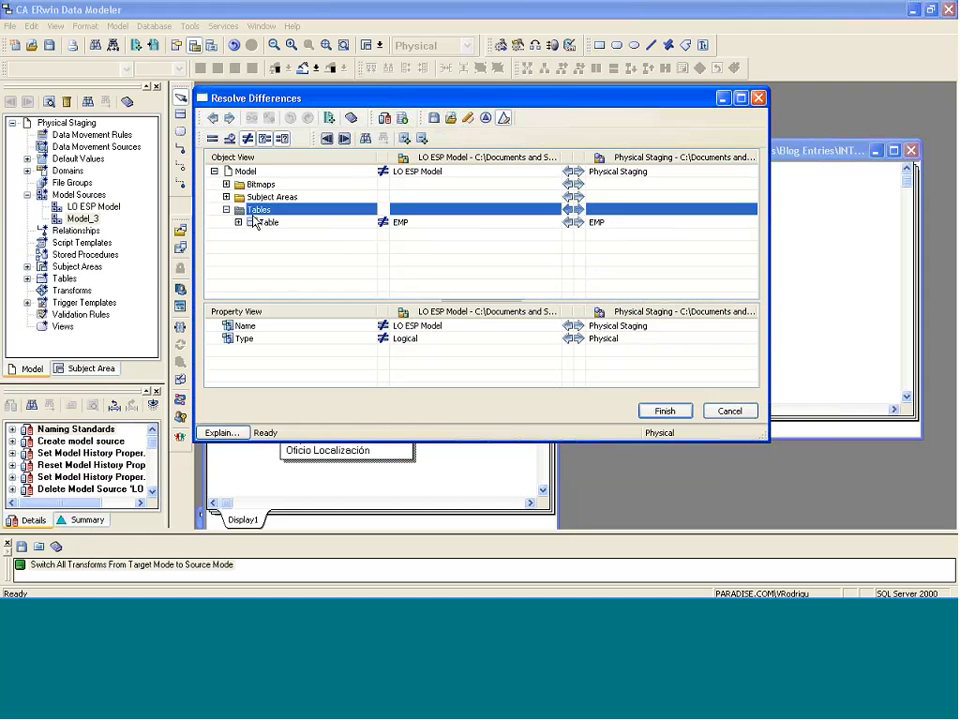
{"action": "double_click", "coordinate": [256, 222]}
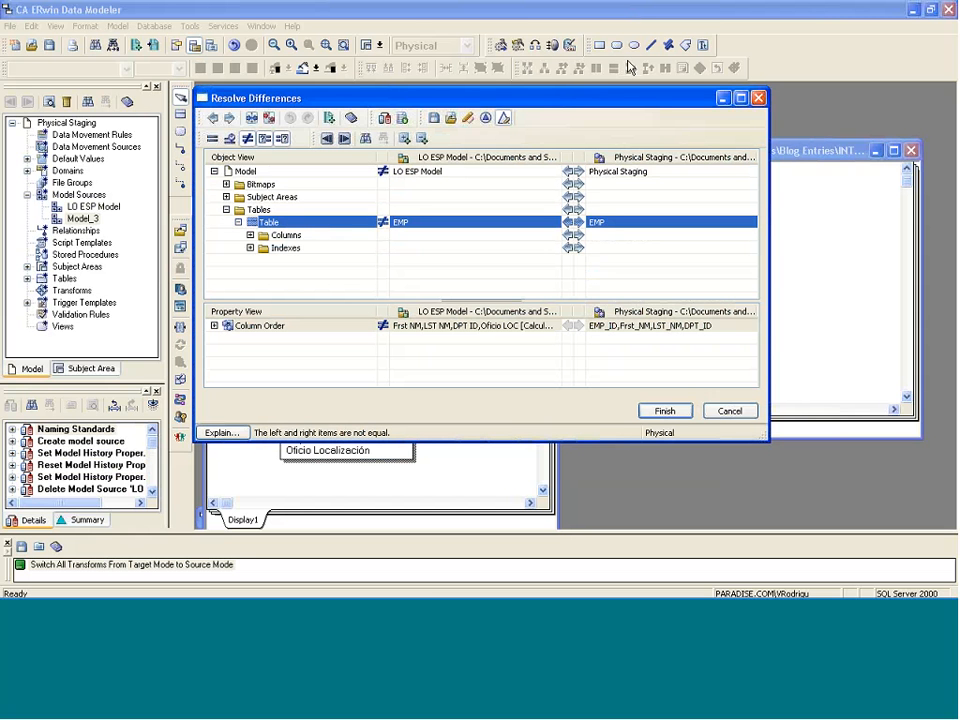
{"action": "left_click_drag", "start_coordinate": [546, 98], "coordinate": [553, 59]}
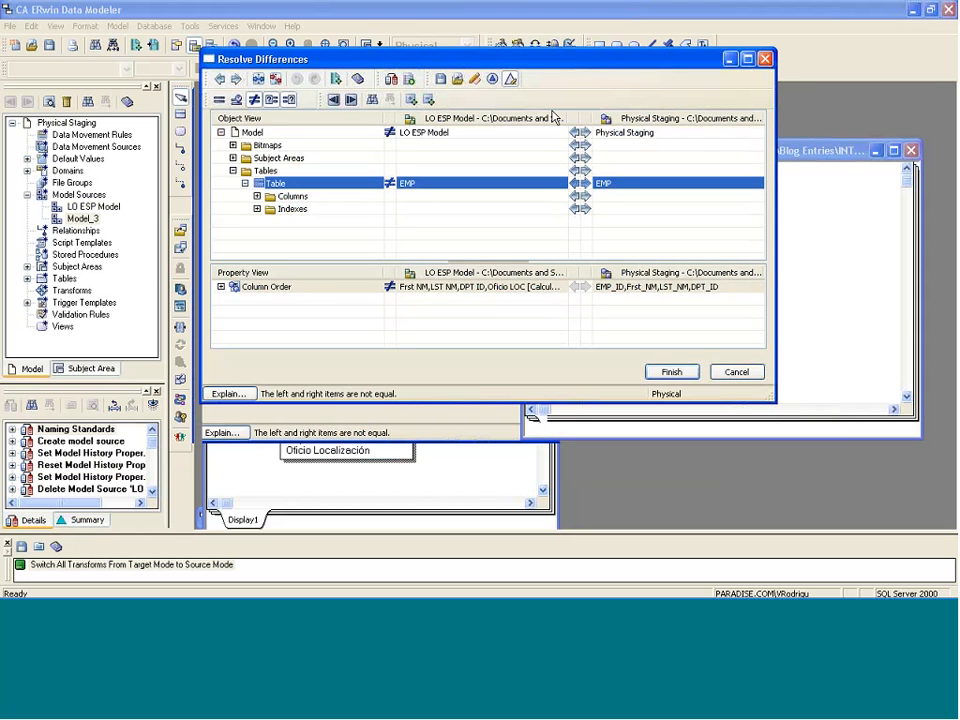
{"action": "left_click", "coordinate": [256, 200]}
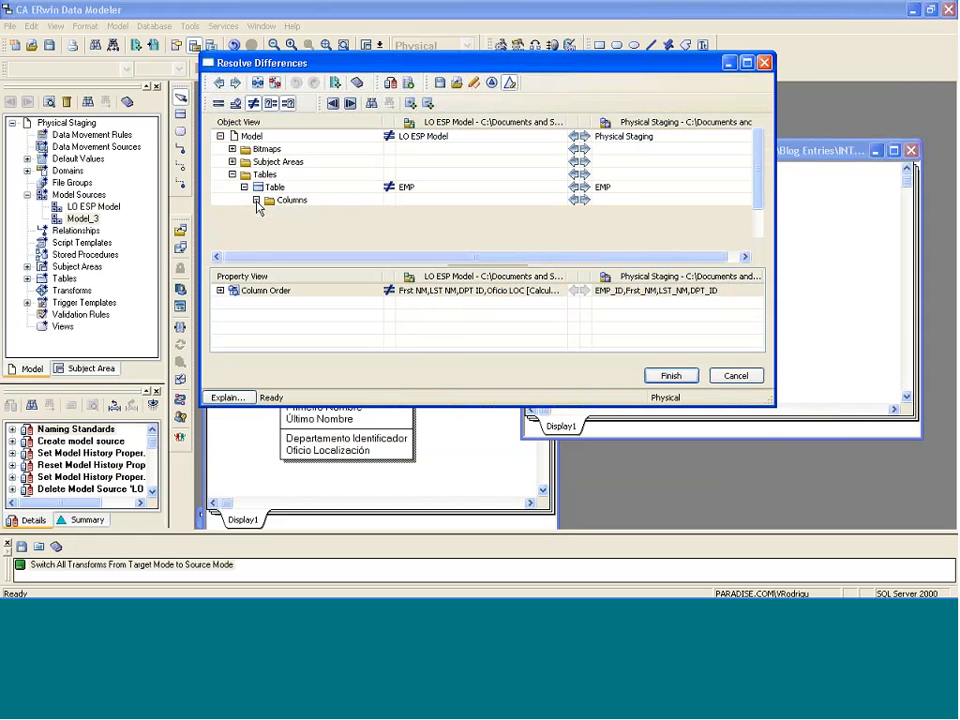
{"action": "left_click", "coordinate": [256, 201]}
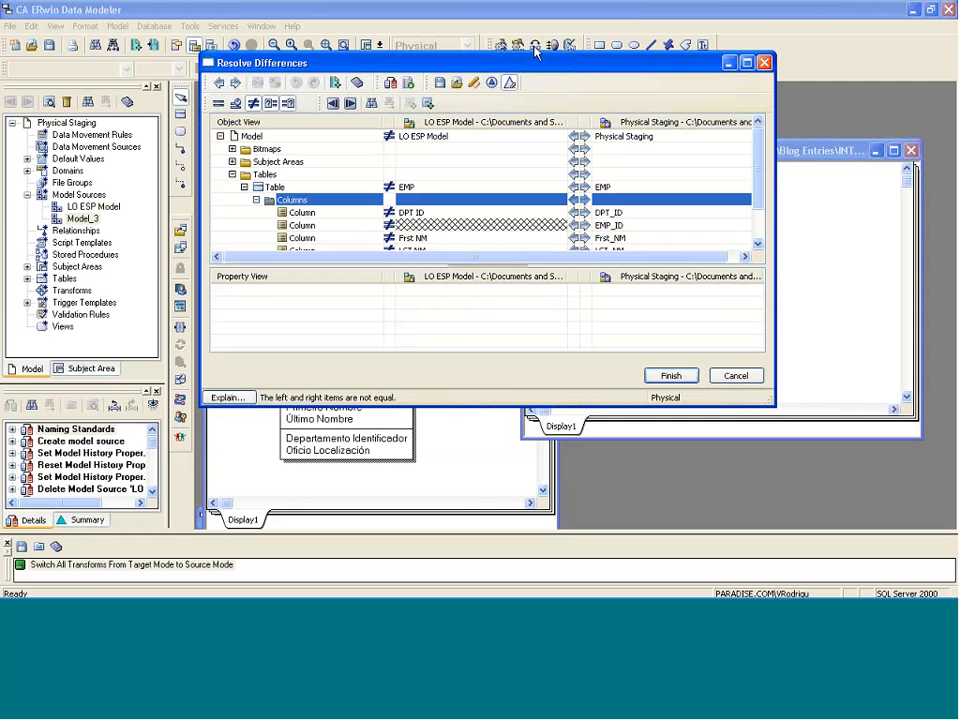
{"action": "left_click_drag", "start_coordinate": [537, 66], "coordinate": [533, 46]}
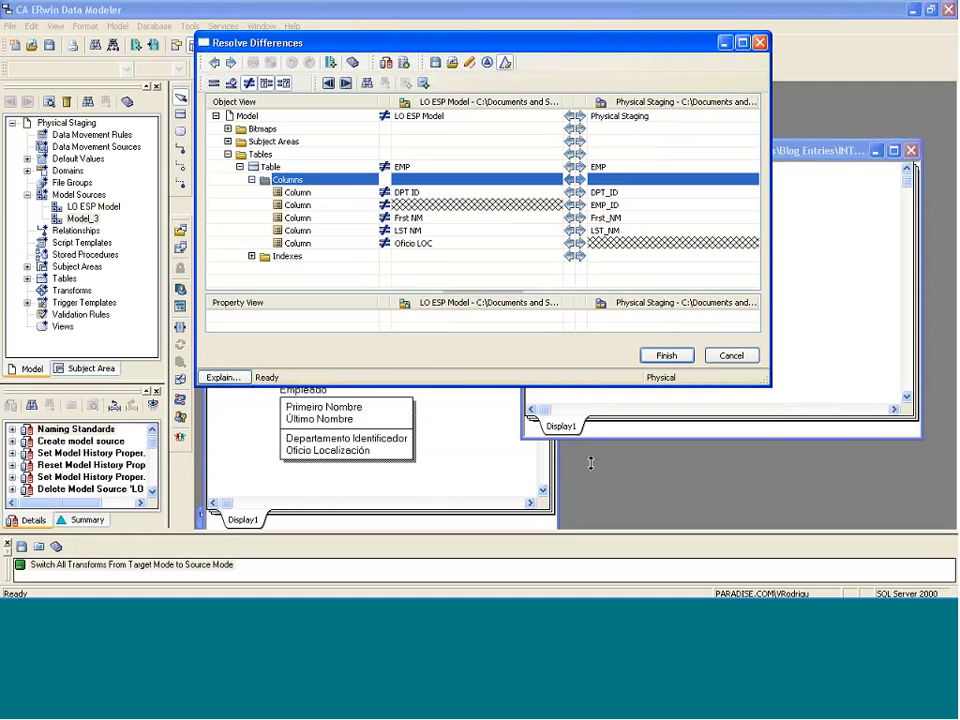
Enlarge the comparison, examine the property differences of the DPT ID and LST NM columns, and finish without copying anything.
{"action": "left_click_drag", "start_coordinate": [591, 386], "coordinate": [591, 463]}
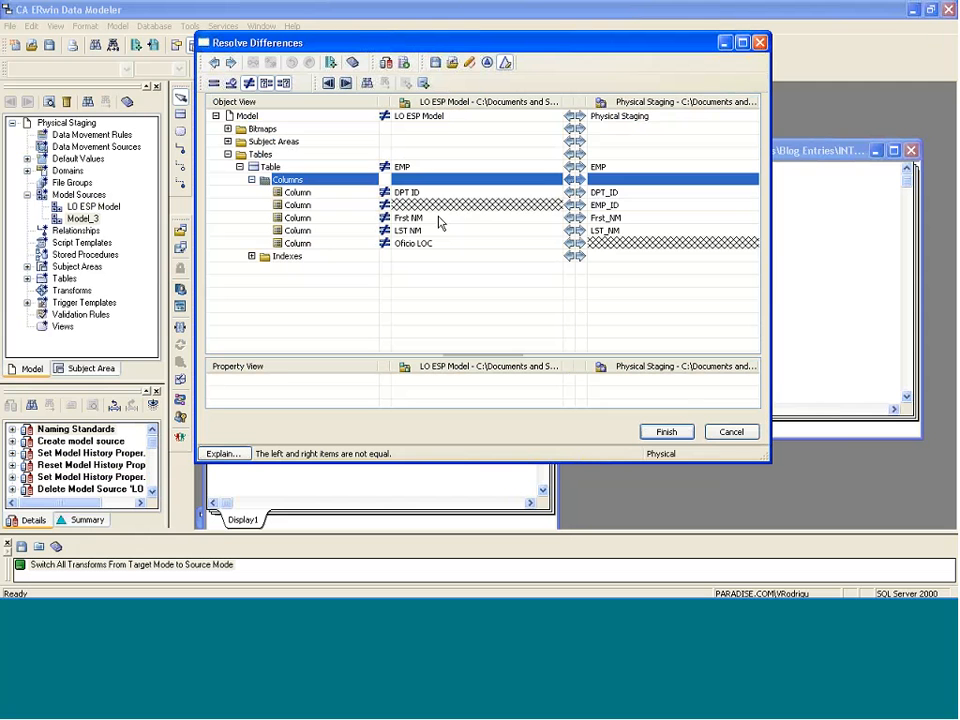
{"action": "key", "text": "Down"}
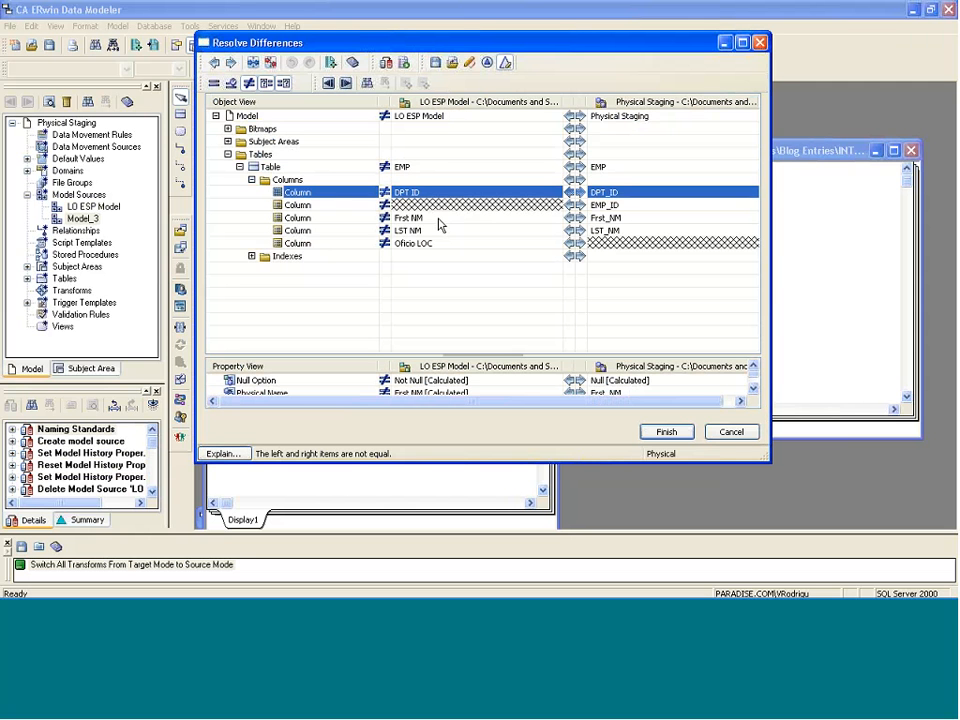
{"action": "left_click", "coordinate": [436, 230]}
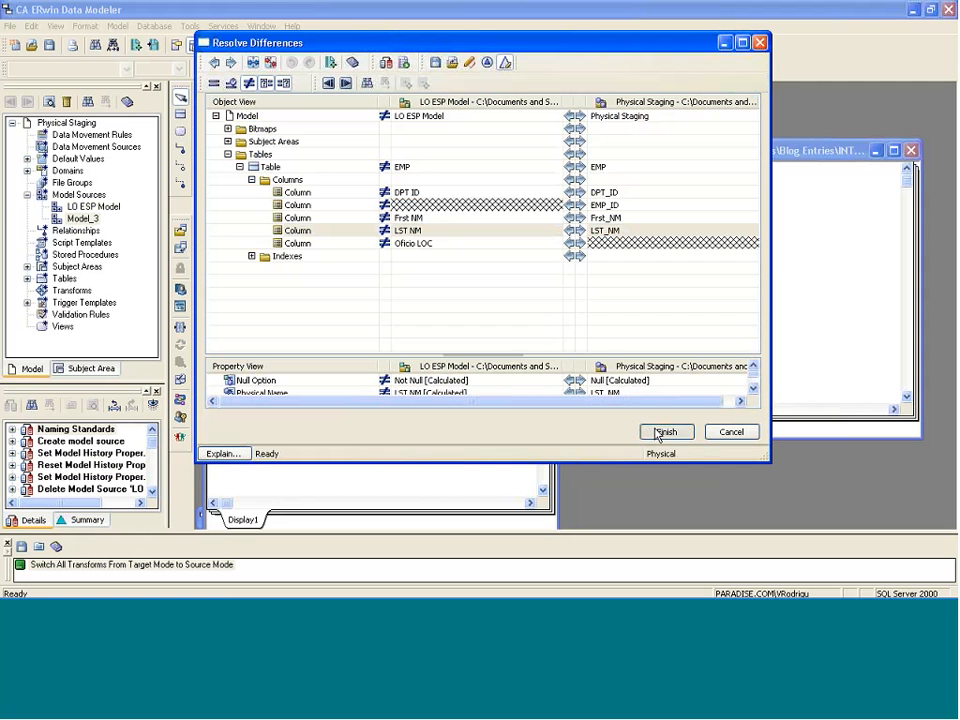
{"action": "left_click", "coordinate": [664, 432]}
{"action": "left_click", "coordinate": [117, 26]}
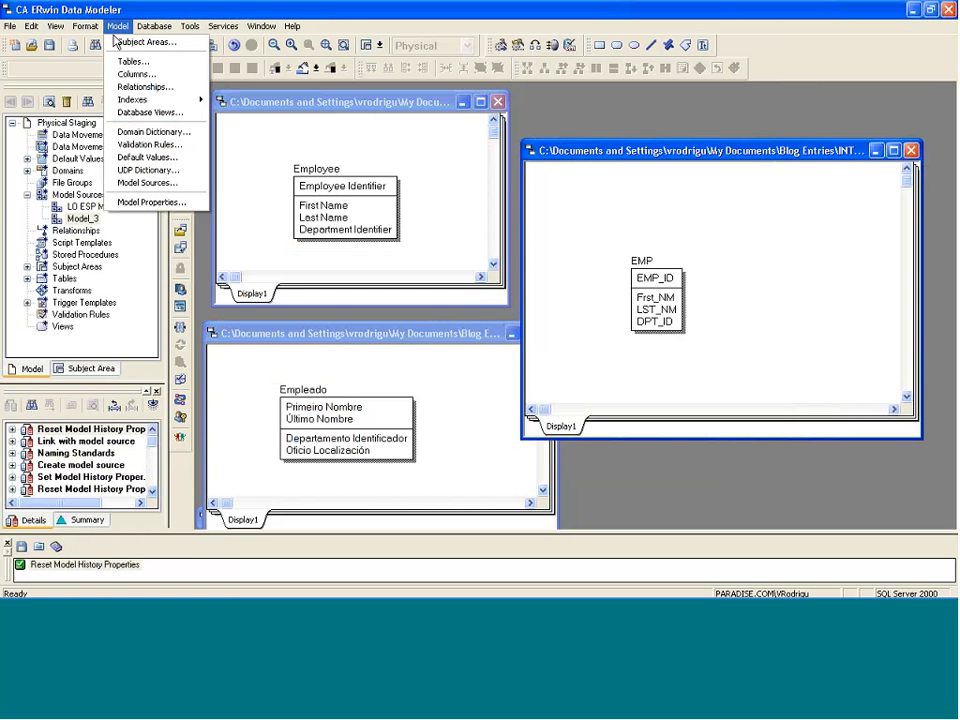
{"action": "left_click", "coordinate": [130, 202]}
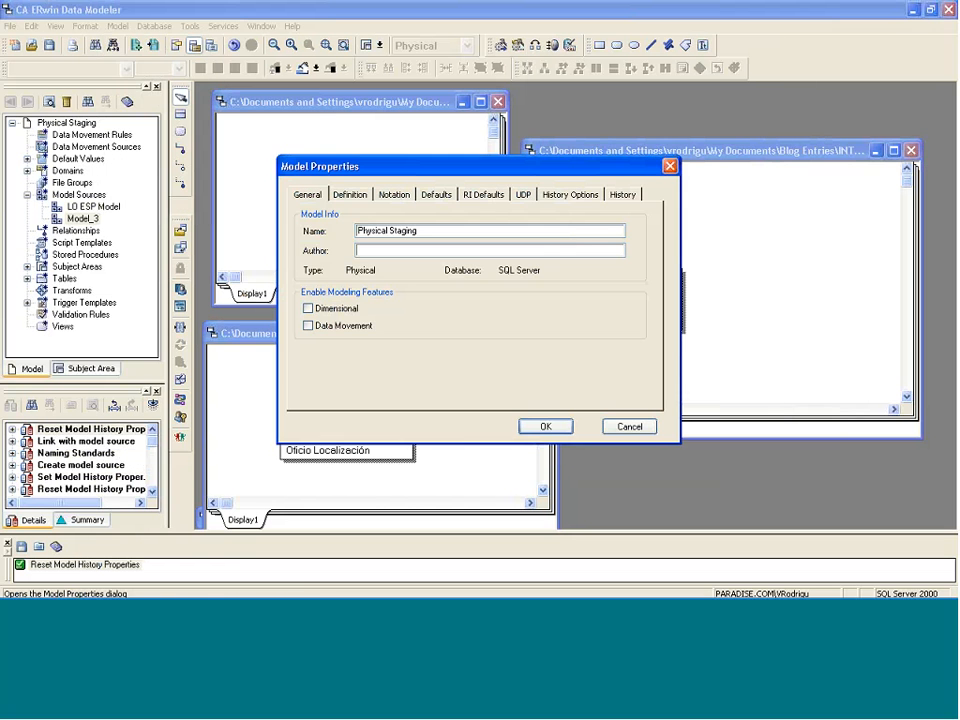
{"action": "left_click", "coordinate": [670, 167]}
Open the model sources properties and examine the full naming standards file path assigned to the Model_3 source.
{"action": "left_click", "coordinate": [117, 26]}
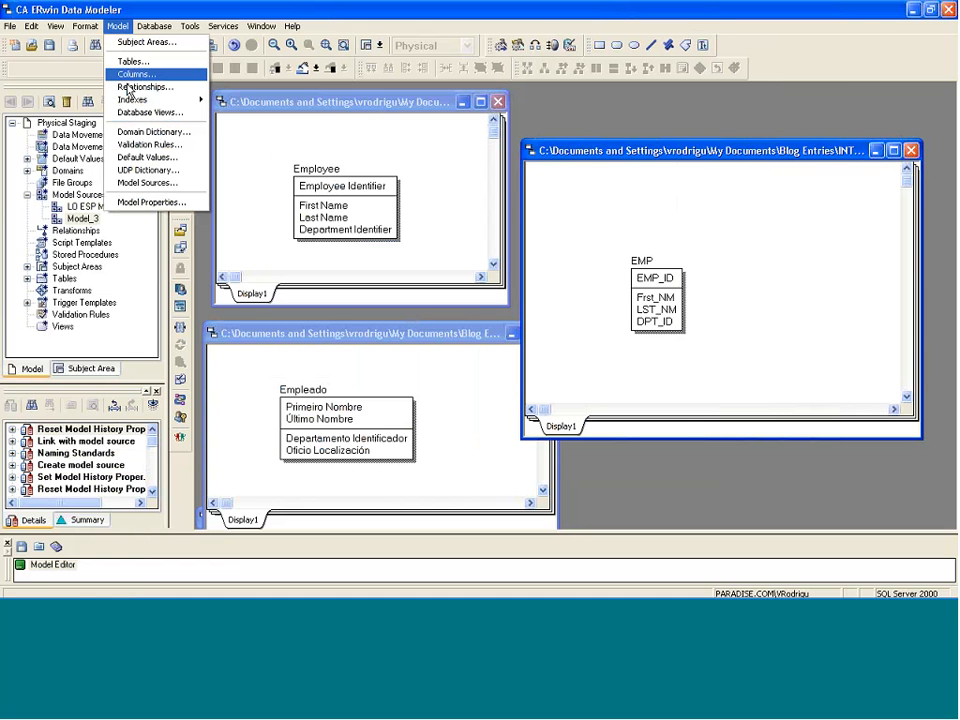
{"action": "left_click", "coordinate": [128, 182]}
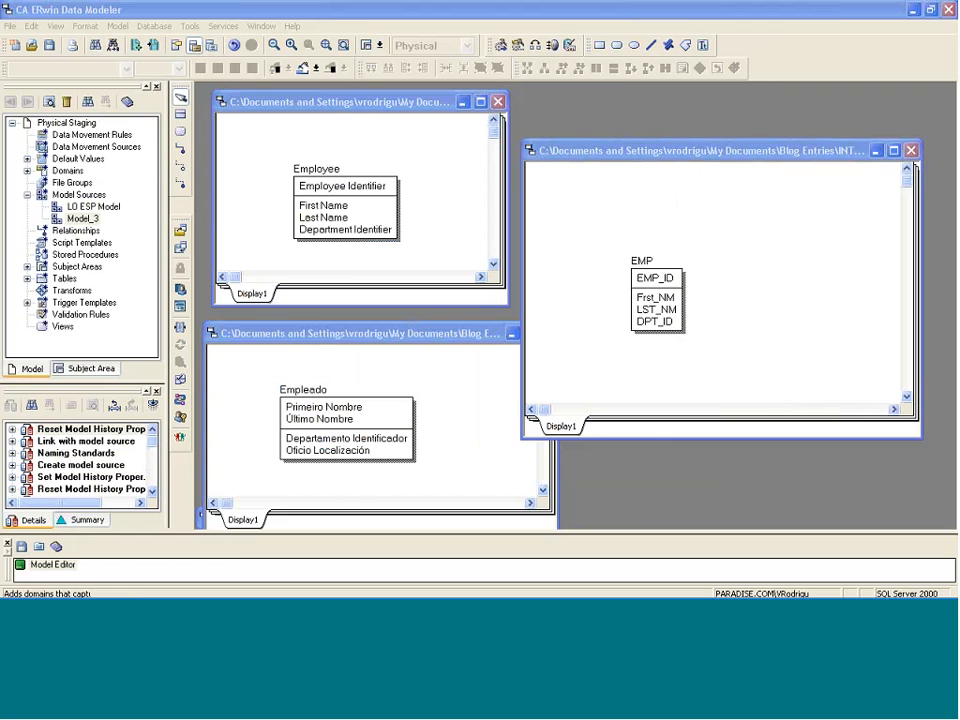
{"action": "left_click_drag", "start_coordinate": [558, 91], "coordinate": [511, 52]}
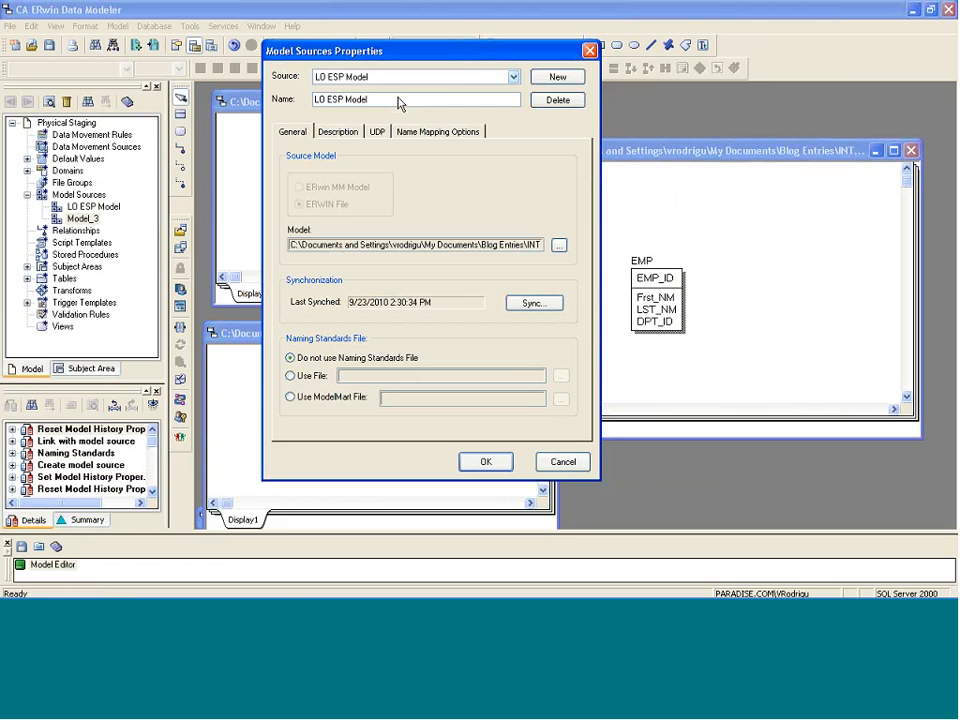
{"action": "left_click", "coordinate": [400, 77]}
{"action": "left_click", "coordinate": [400, 99]}
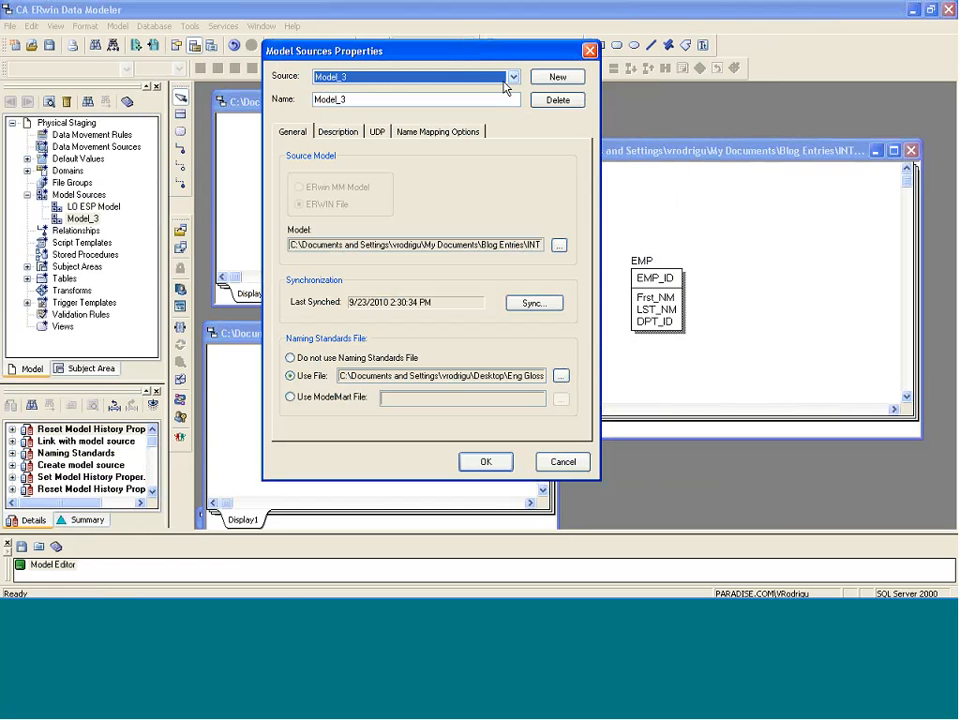
{"action": "left_click", "coordinate": [341, 99]}
{"action": "left_click_drag", "start_coordinate": [345, 99], "coordinate": [331, 99]}
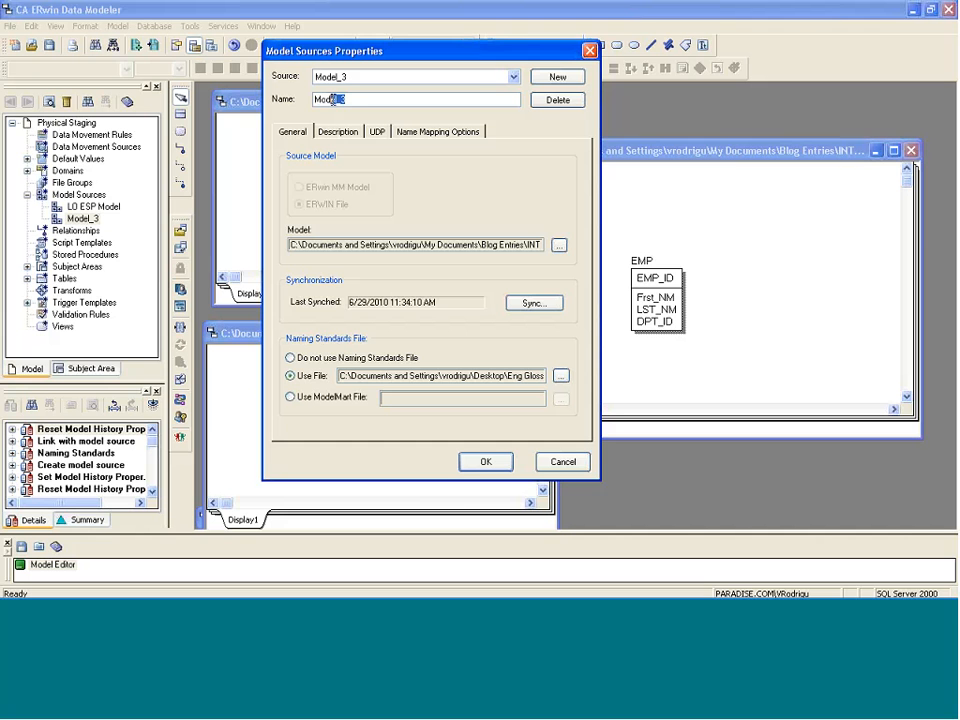
{"action": "left_click", "coordinate": [333, 99]}
{"action": "left_click_drag", "start_coordinate": [341, 375], "coordinate": [545, 377]}
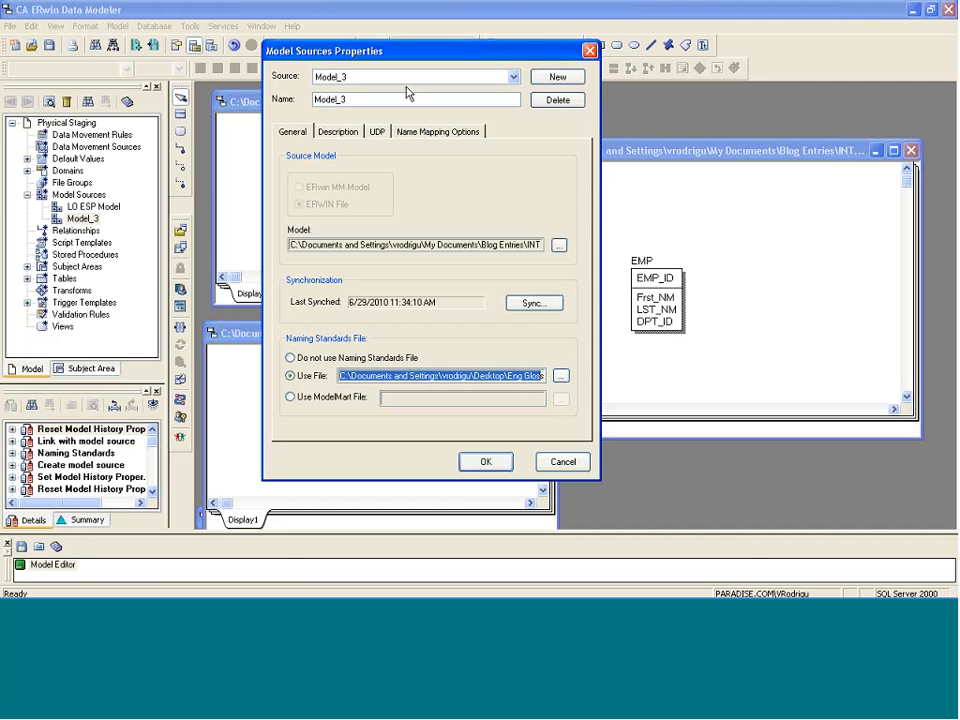
{"action": "key", "text": "shift+End"}
{"action": "key", "text": "End"}
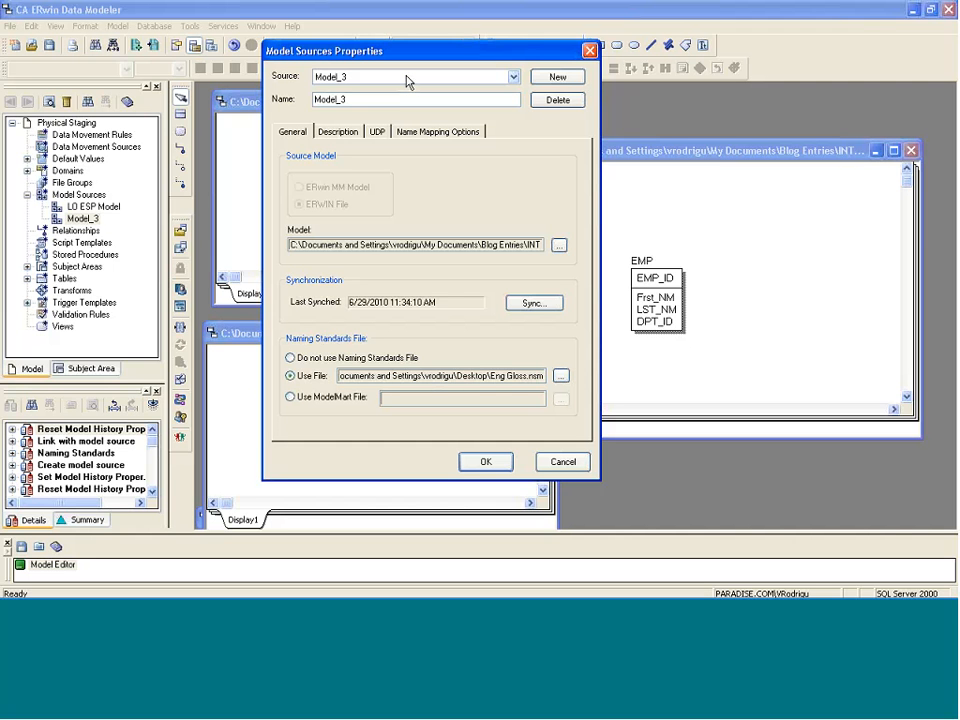
Assign a naming standards file from the My Documents folder to the LO ESP Model source and save the properties.
{"action": "left_click", "coordinate": [407, 82]}
{"action": "left_click", "coordinate": [345, 89]}
{"action": "left_click", "coordinate": [315, 379]}
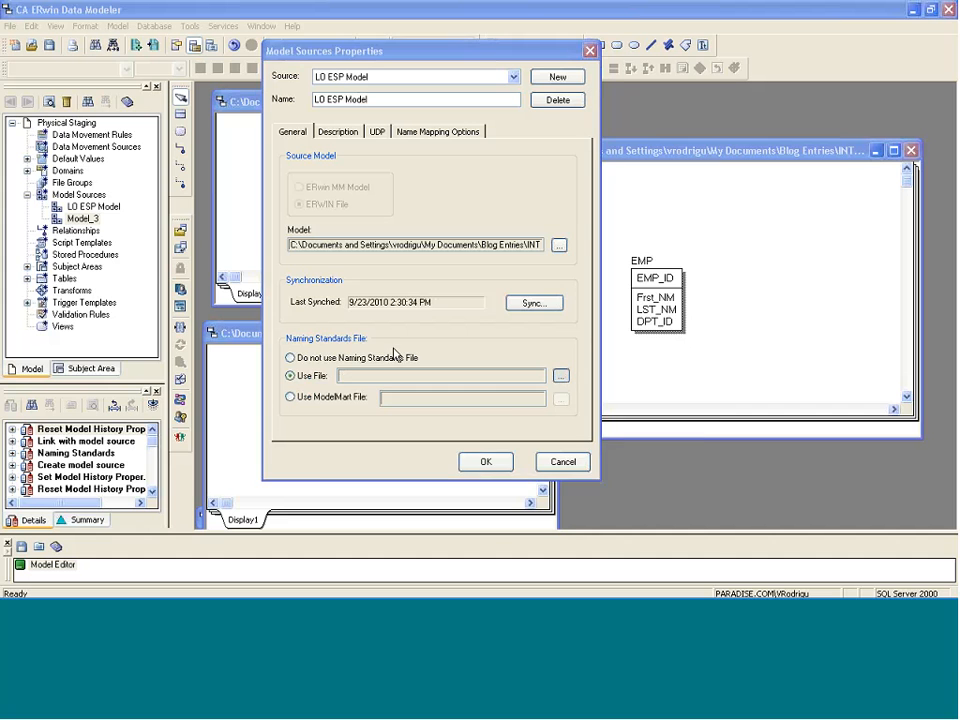
{"action": "left_click", "coordinate": [560, 375]}
{"action": "left_click", "coordinate": [656, 552]}
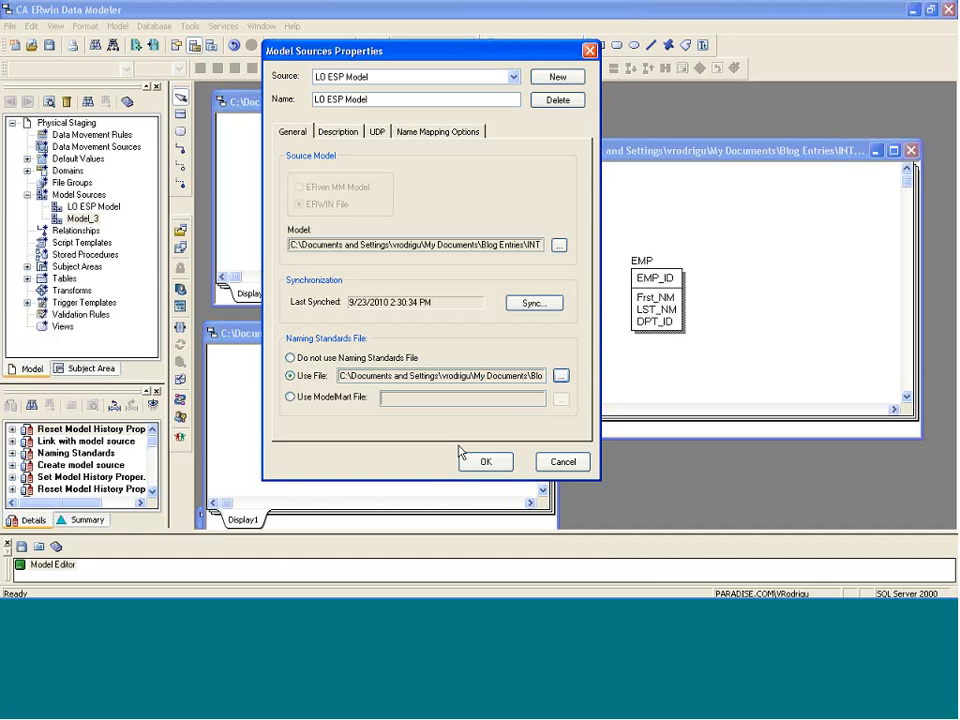
{"action": "left_click", "coordinate": [487, 461]}
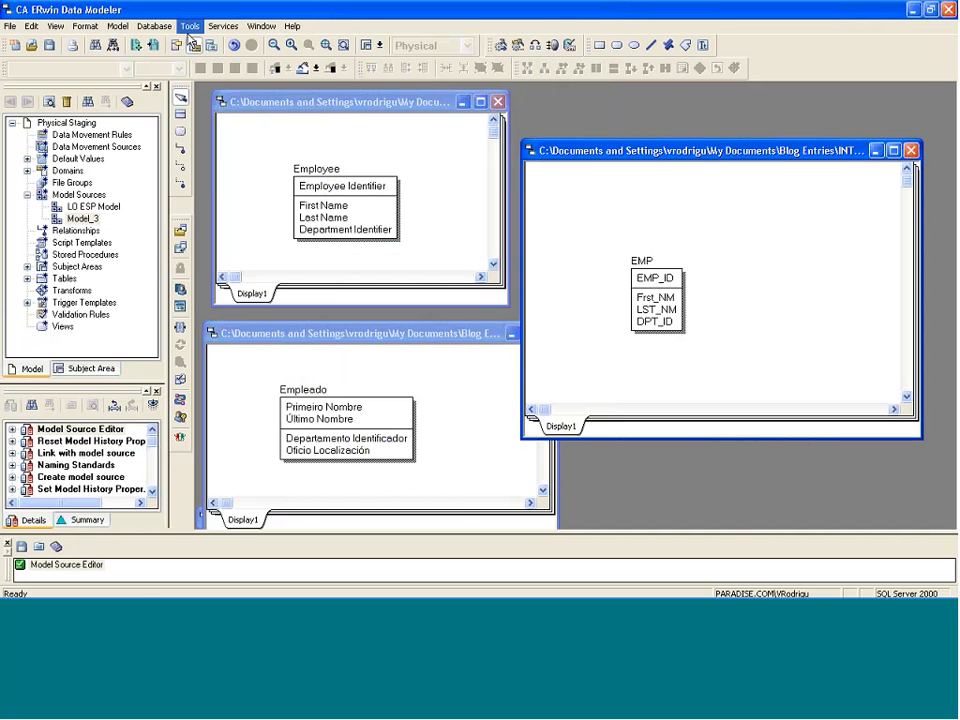
{"action": "left_click", "coordinate": [189, 26]}
{"action": "left_click", "coordinate": [207, 124]}
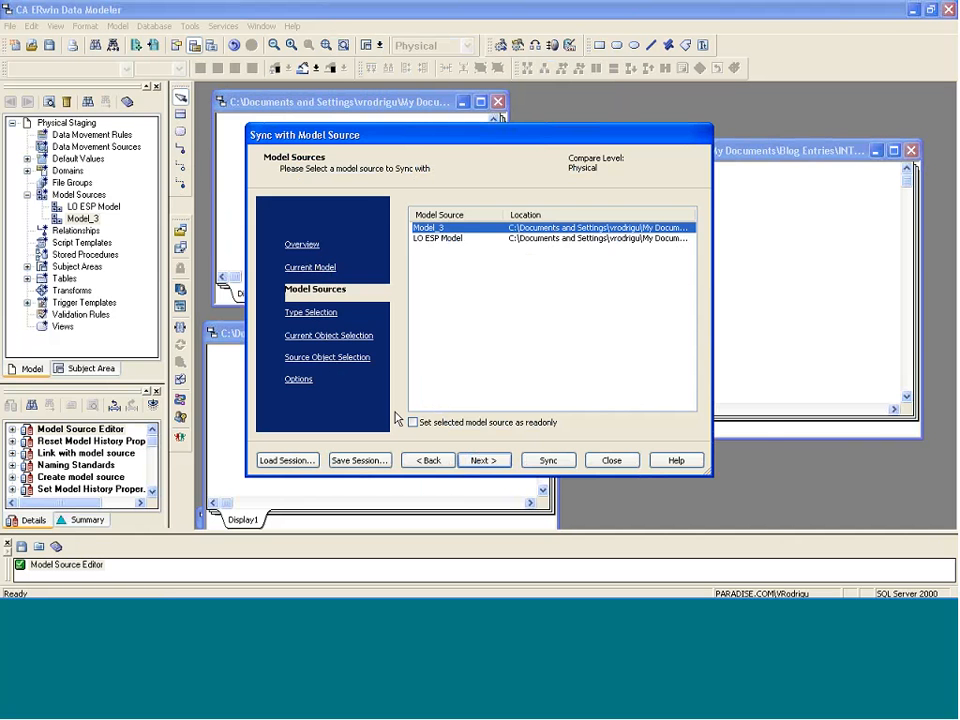
{"action": "left_click", "coordinate": [548, 460]}
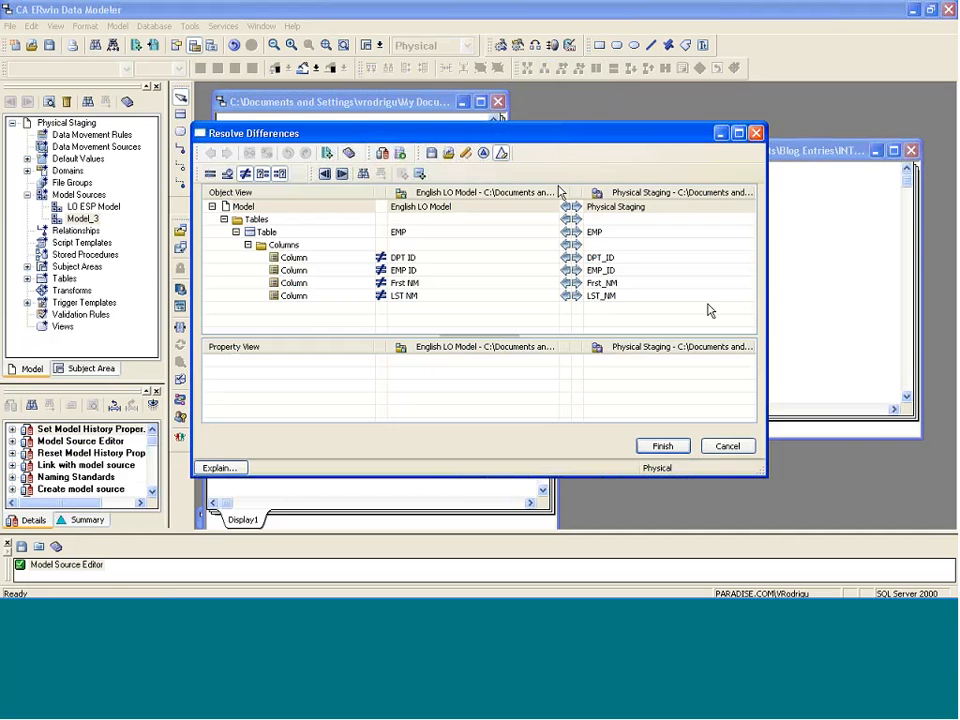
{"action": "left_click", "coordinate": [756, 133]}
Sync Physical Staging with LO ESP Model and copy the EMP_ID column of the EMP table into LO ESP Model.
{"action": "left_click", "coordinate": [190, 25]}
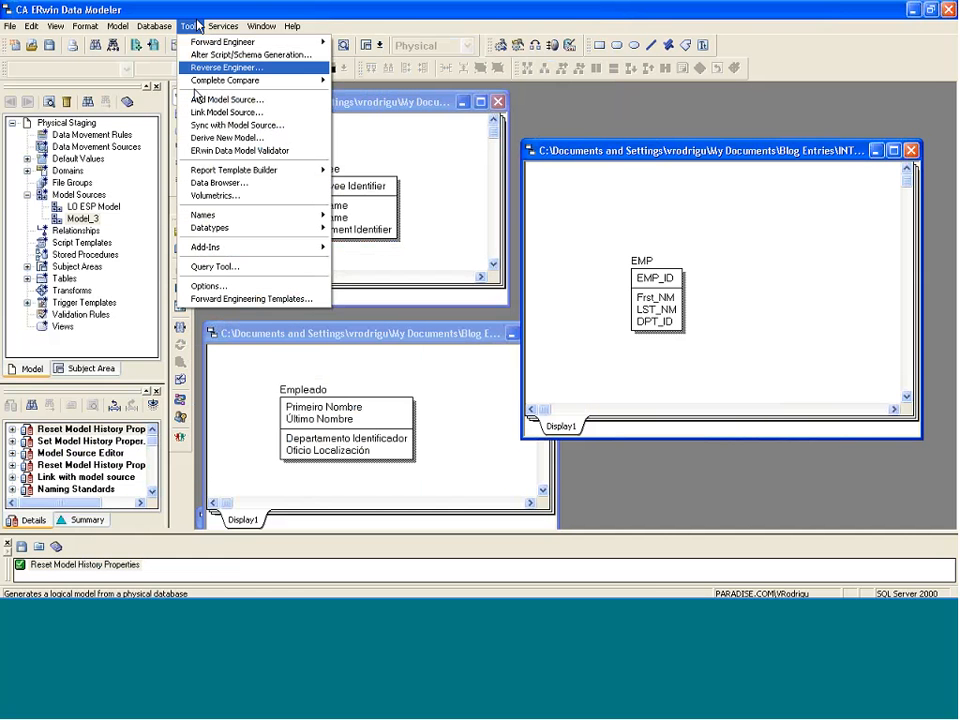
{"action": "left_click", "coordinate": [236, 125]}
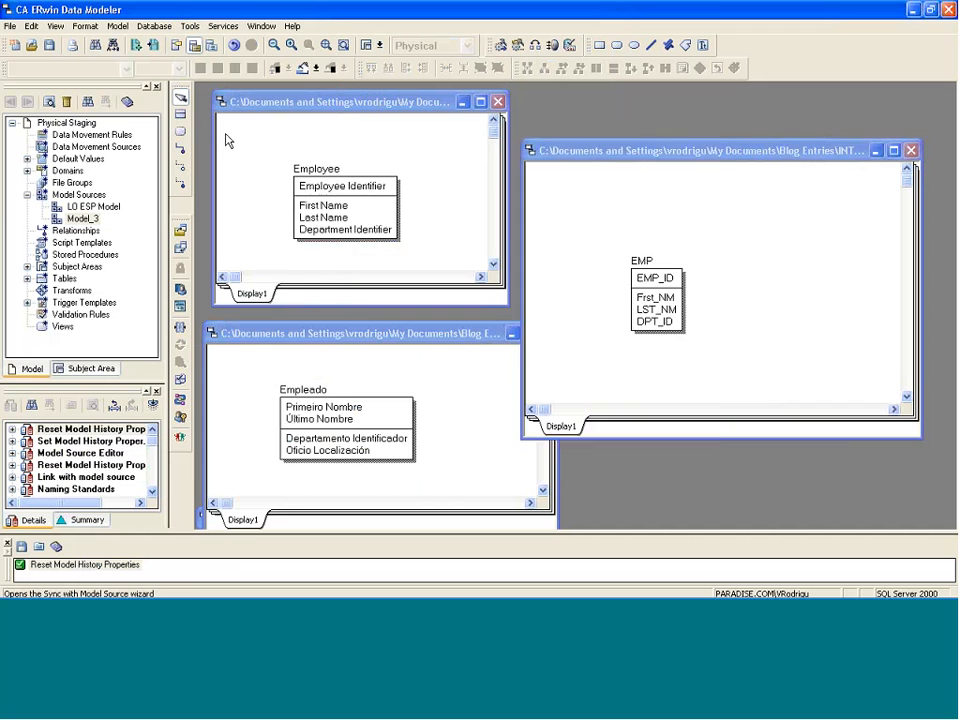
{"action": "left_click", "coordinate": [544, 519]}
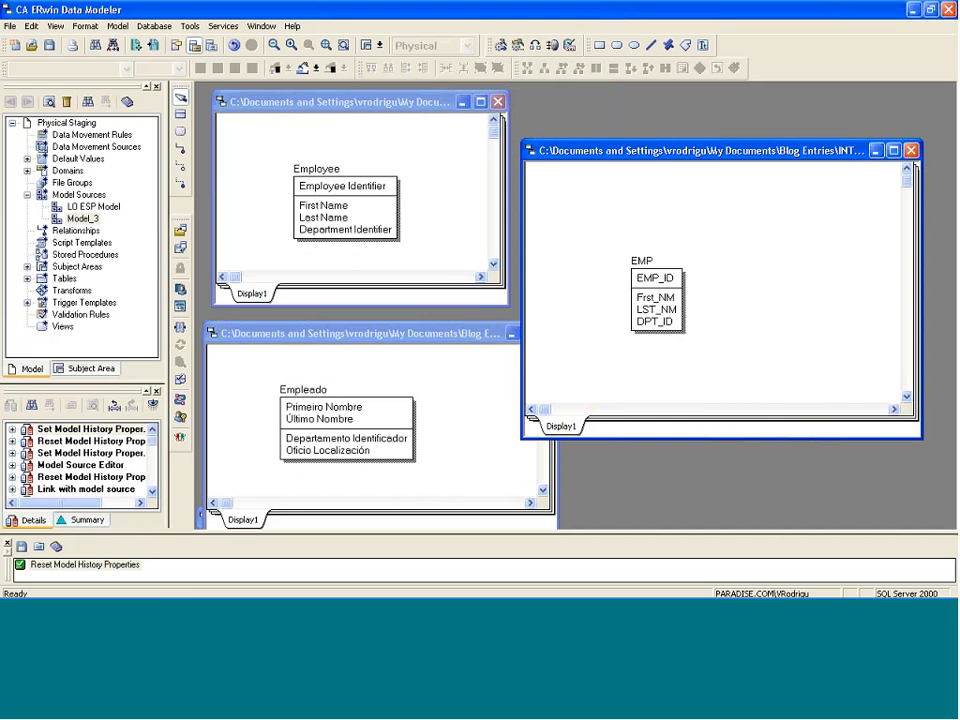
{"action": "left_click", "coordinate": [736, 142]}
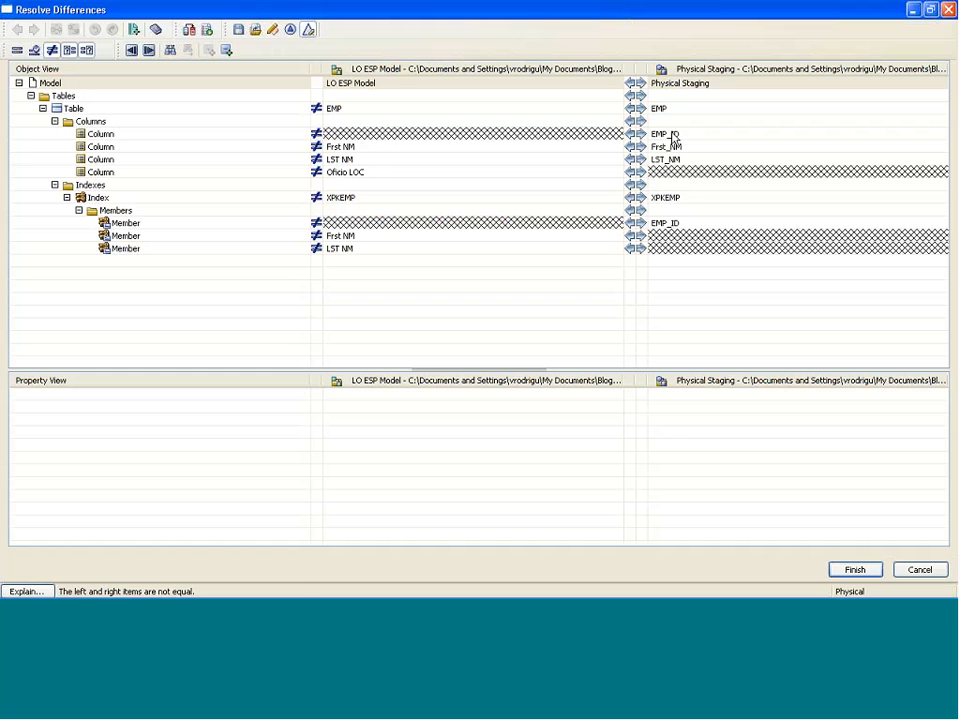
{"action": "left_click", "coordinate": [674, 135]}
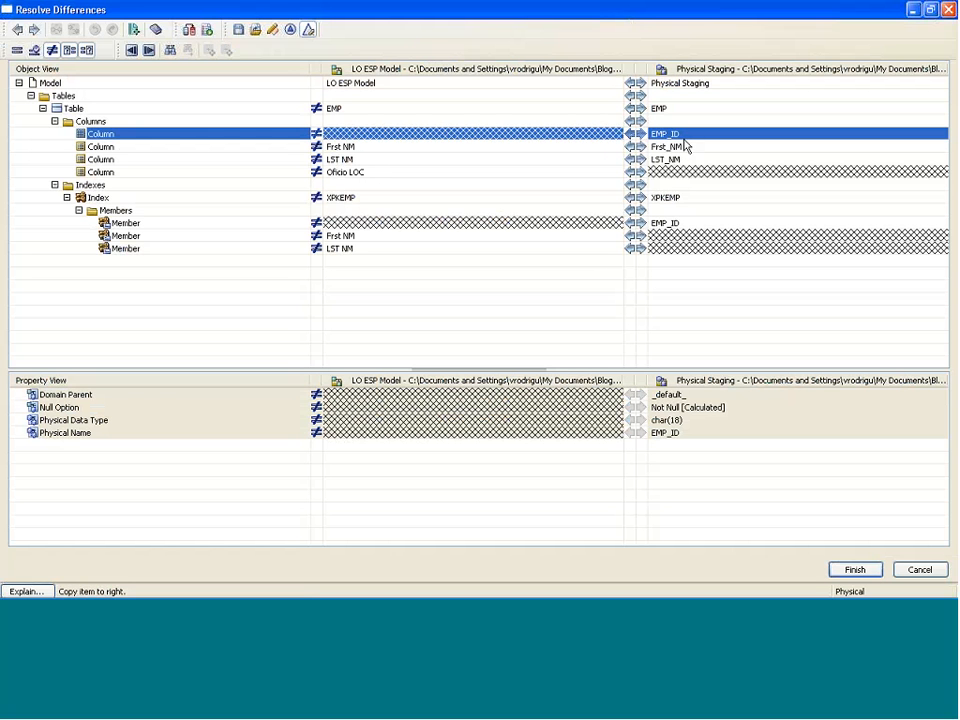
{"action": "left_click", "coordinate": [629, 135]}
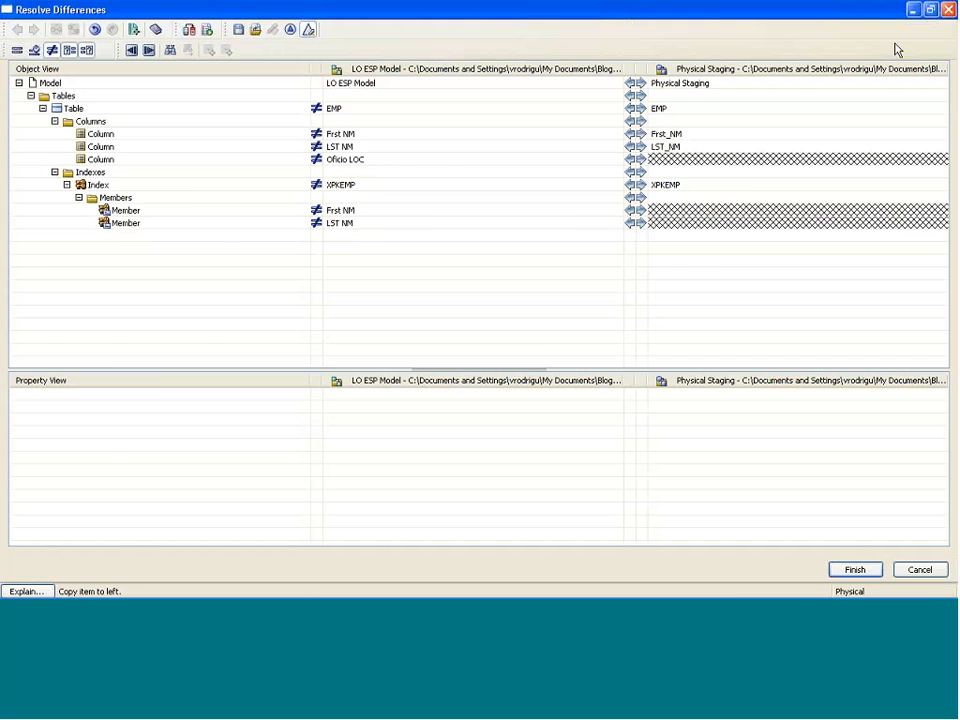
{"action": "left_click", "coordinate": [930, 9]}
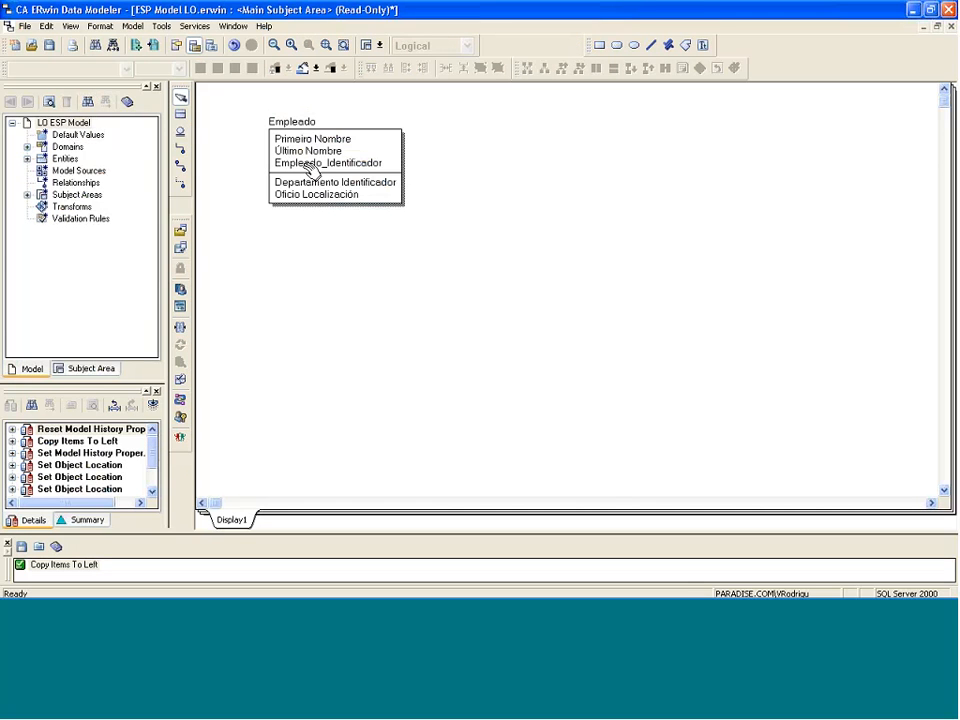
Examine the Empleado_Identificador and Oficio Localización attributes of the Empleado entity, and bring all three model diagrams back into view.
{"action": "left_click", "coordinate": [311, 168]}
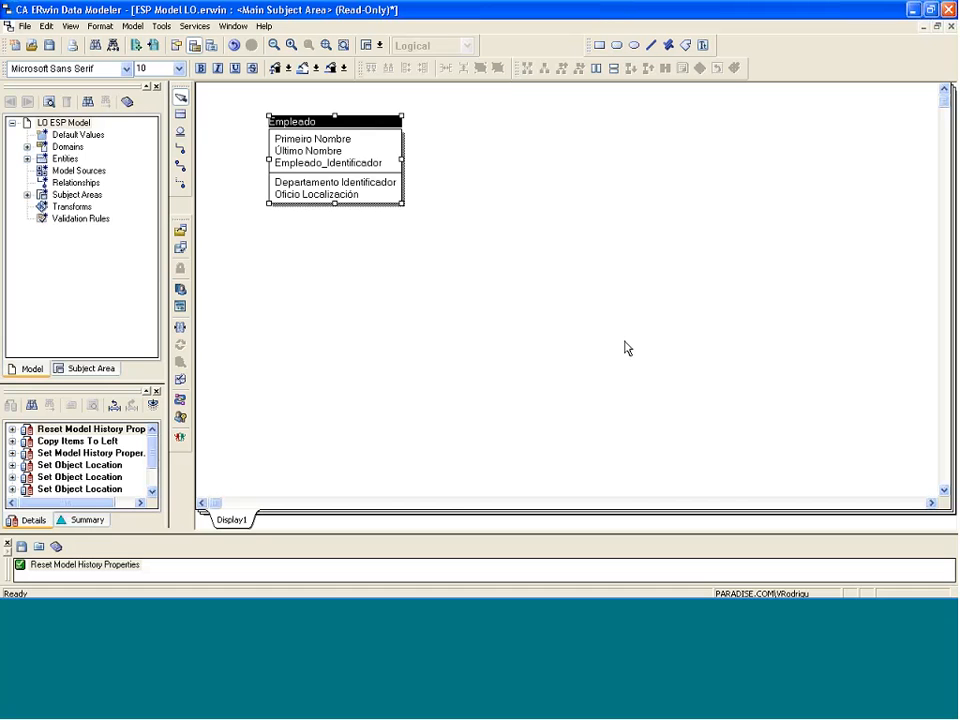
{"action": "left_click", "coordinate": [303, 195]}
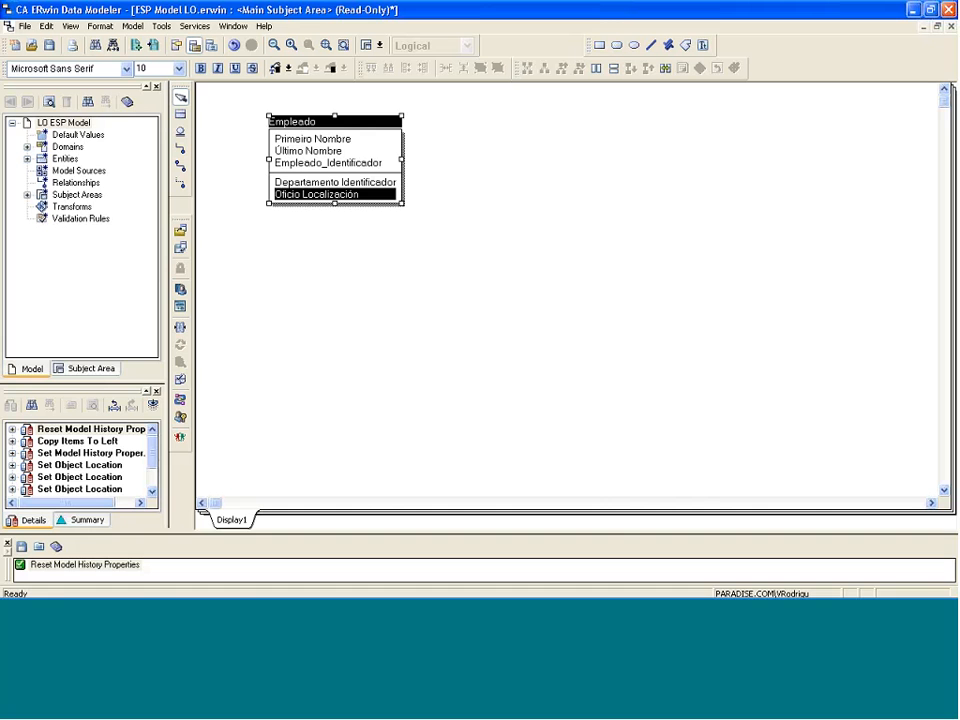
{"action": "mouse_move", "coordinate": [480, 596]}
{"action": "left_click", "coordinate": [937, 27]}
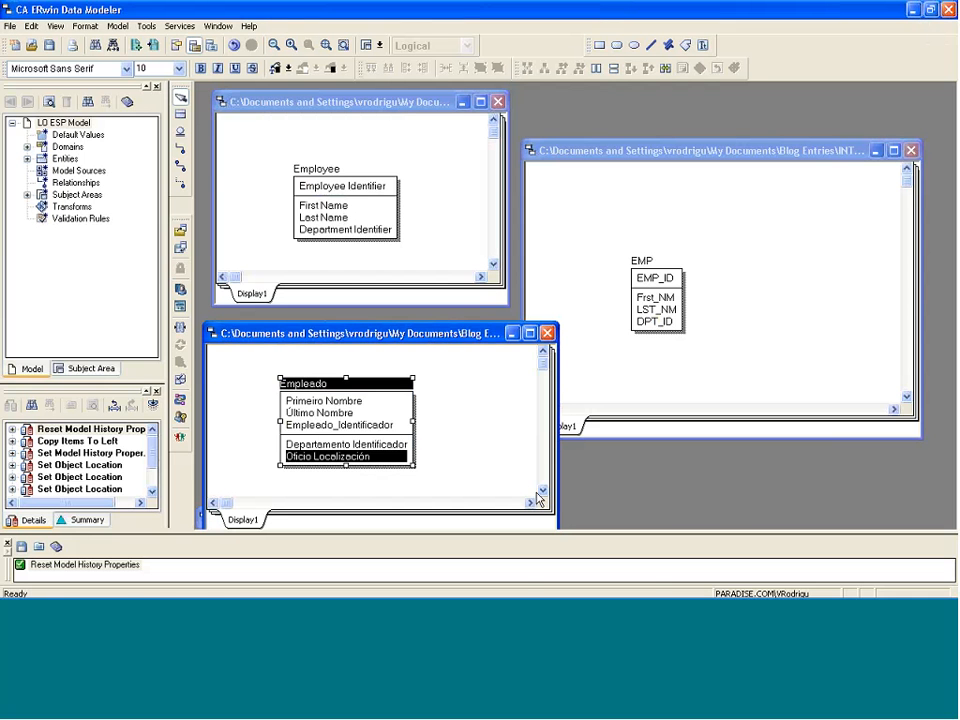
Switch to the Event In Progress page in Firefox.
{"action": "mouse_move", "coordinate": [563, 591]}
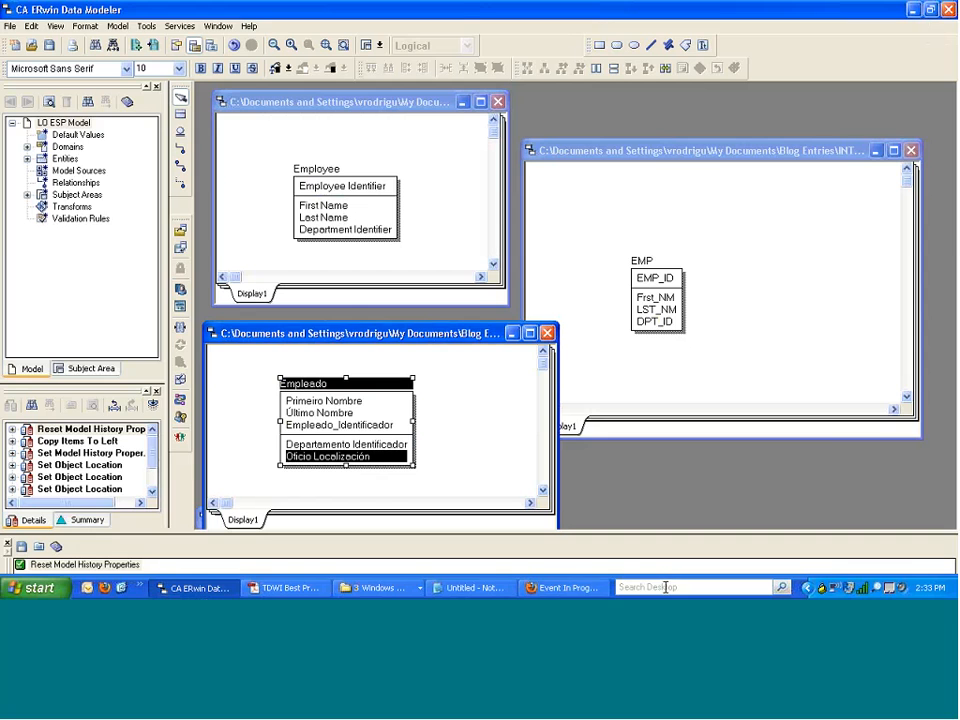
{"action": "left_click", "coordinate": [566, 590]}
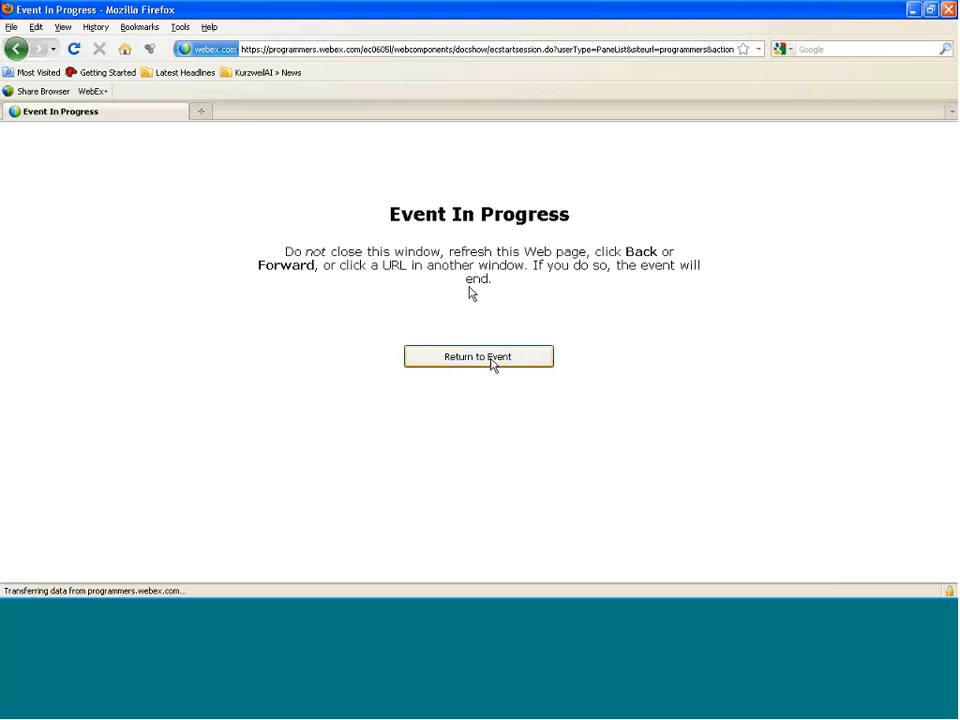
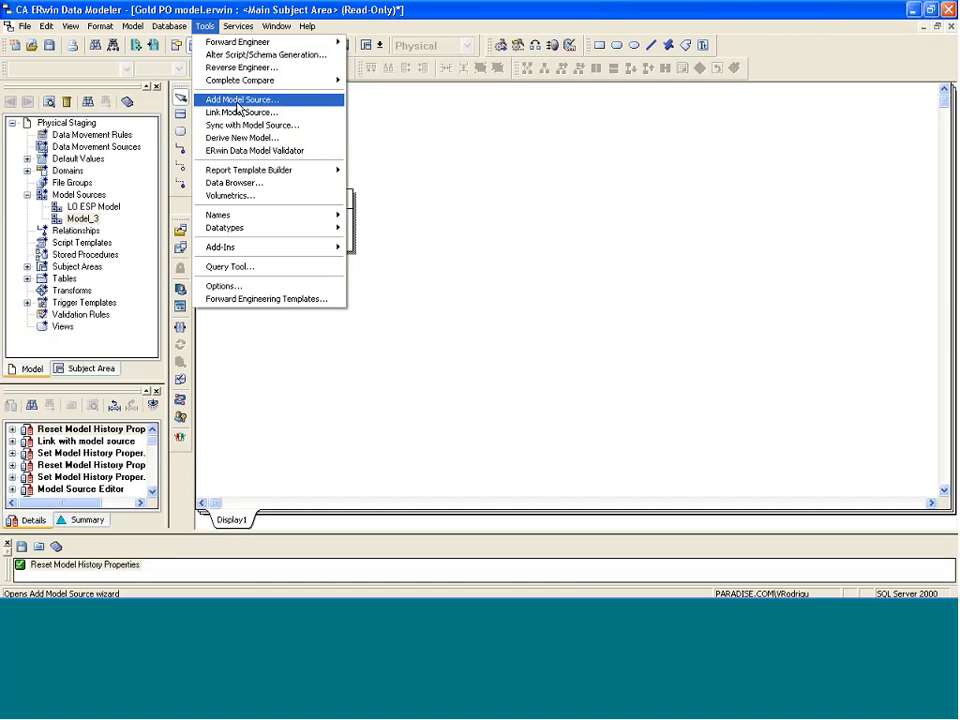
Open the Link Model Source wizard for Physical Staging, view the open models offered as sources, and leave without linking.
{"action": "left_click", "coordinate": [232, 113]}
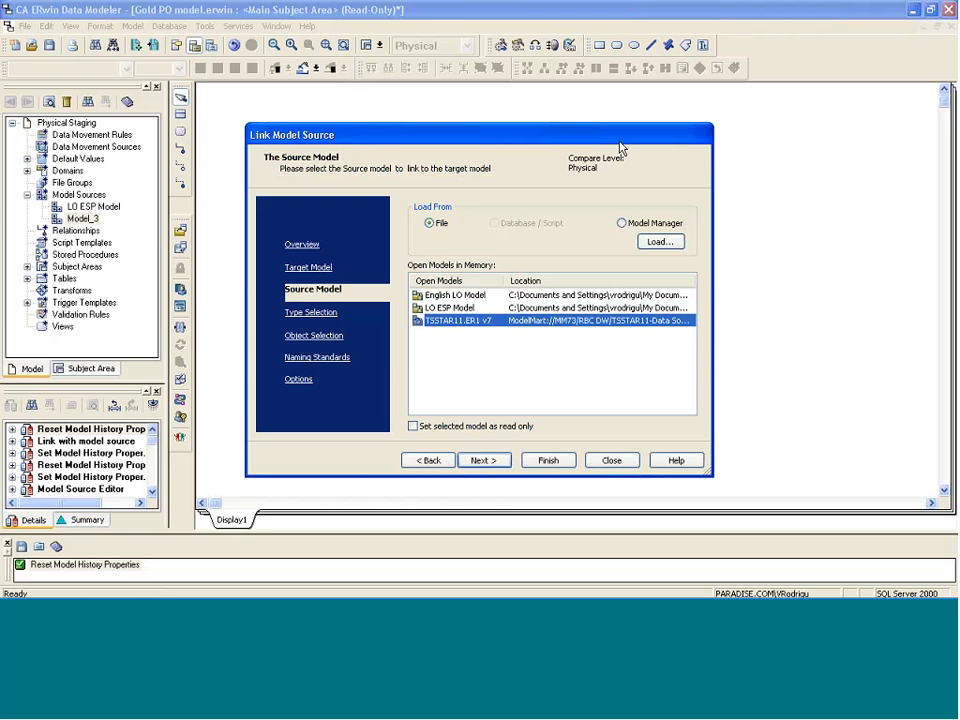
{"action": "left_click", "coordinate": [617, 462]}
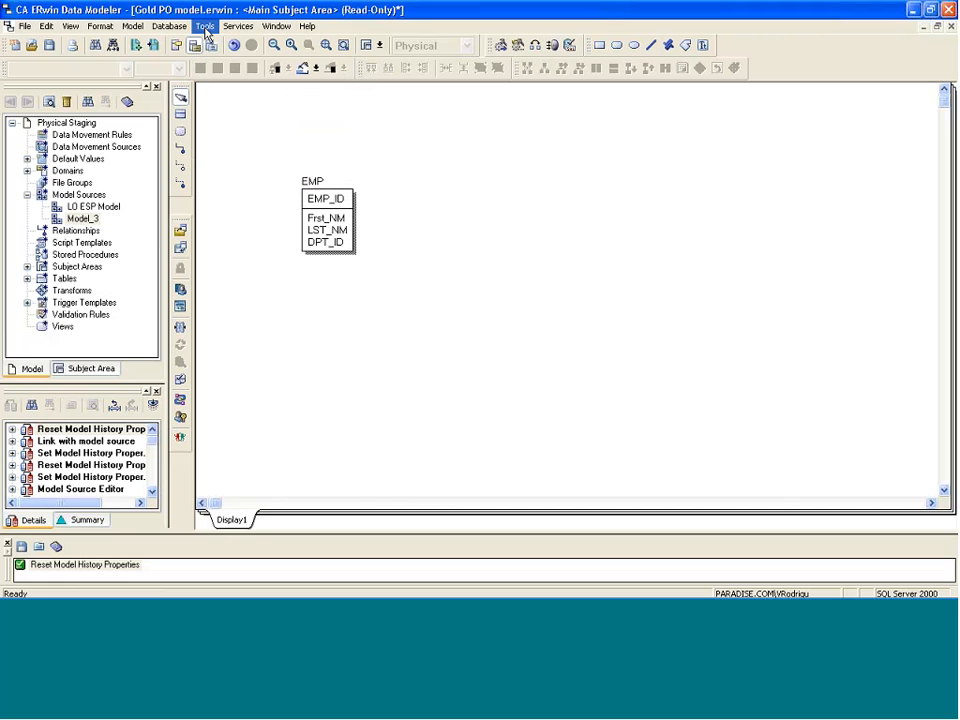
Open the Derive Model wizard for Physical Staging, view the target databases offered for a Physical model, and leave without deriving.
{"action": "left_click", "coordinate": [205, 27]}
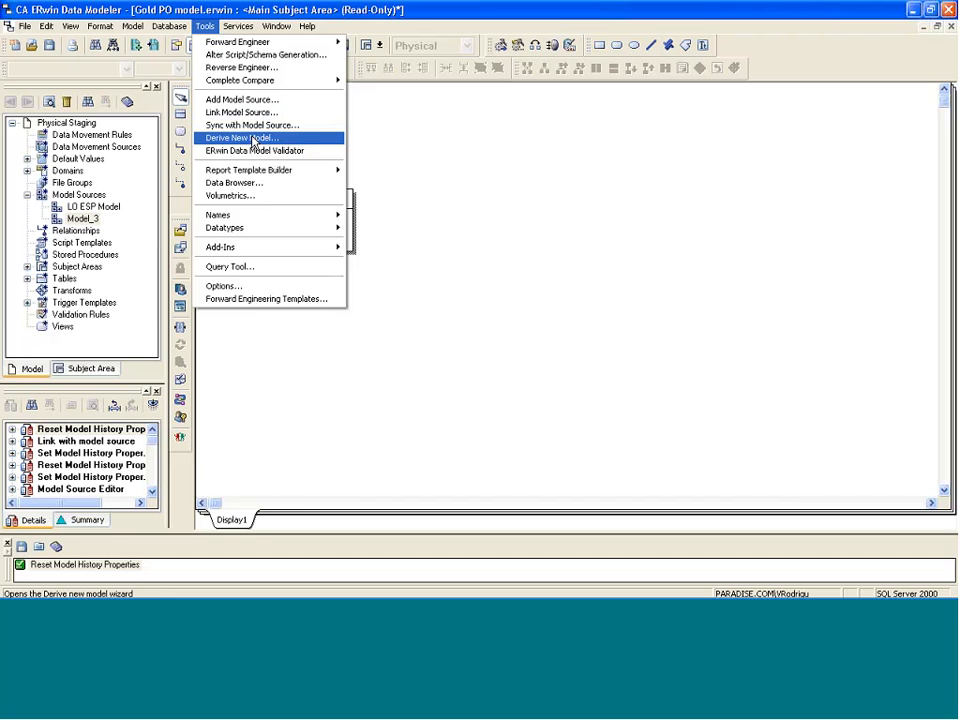
{"action": "left_click", "coordinate": [253, 145]}
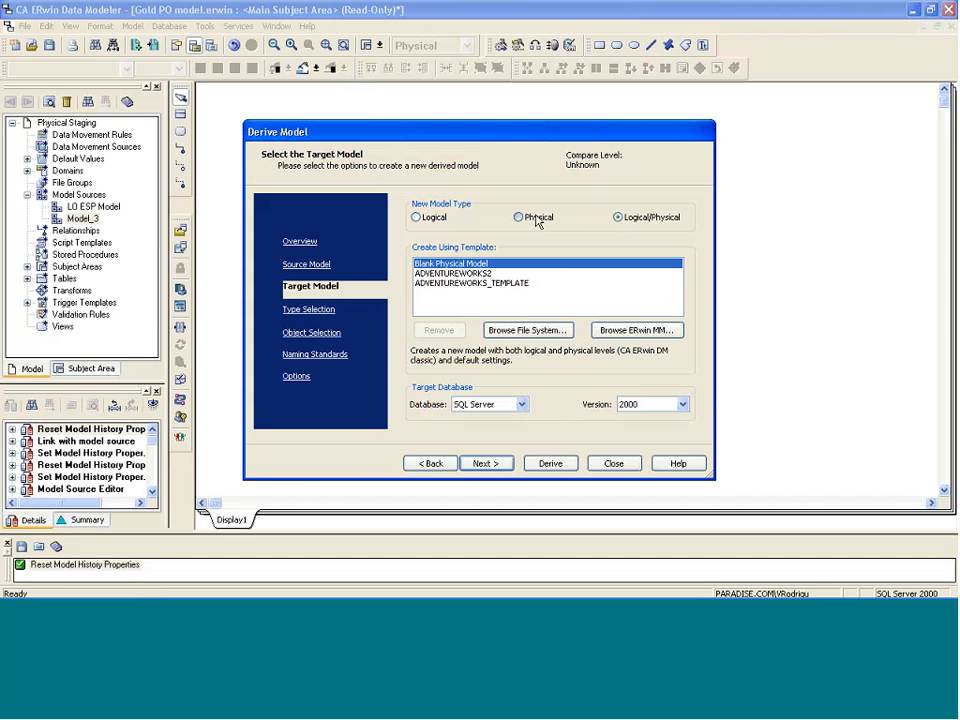
{"action": "left_click", "coordinate": [519, 217]}
{"action": "left_click", "coordinate": [521, 404]}
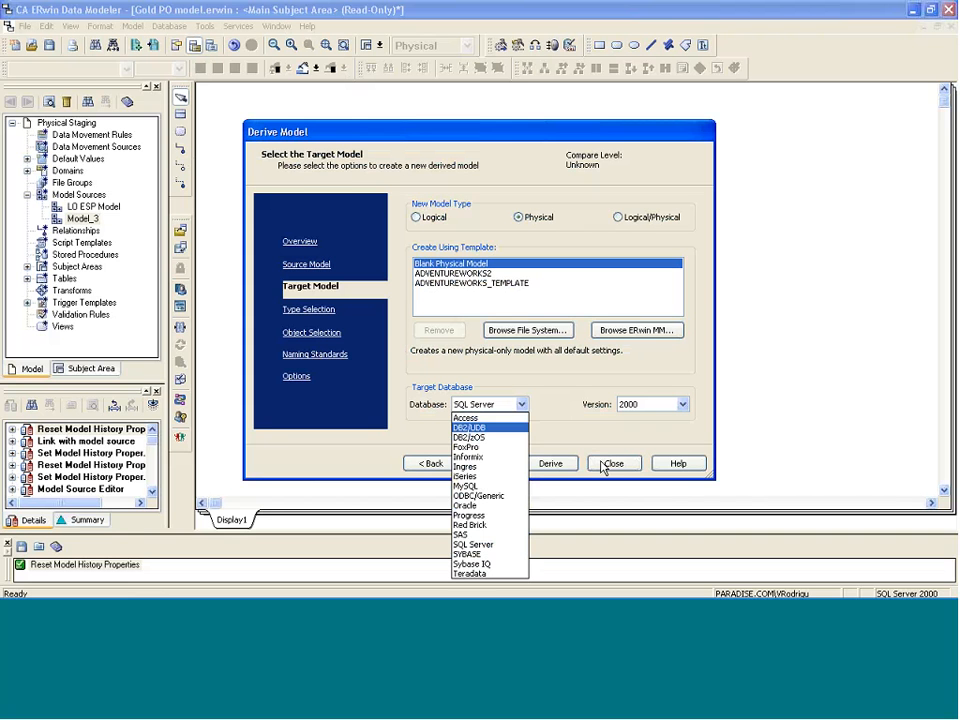
{"action": "left_click", "coordinate": [565, 390]}
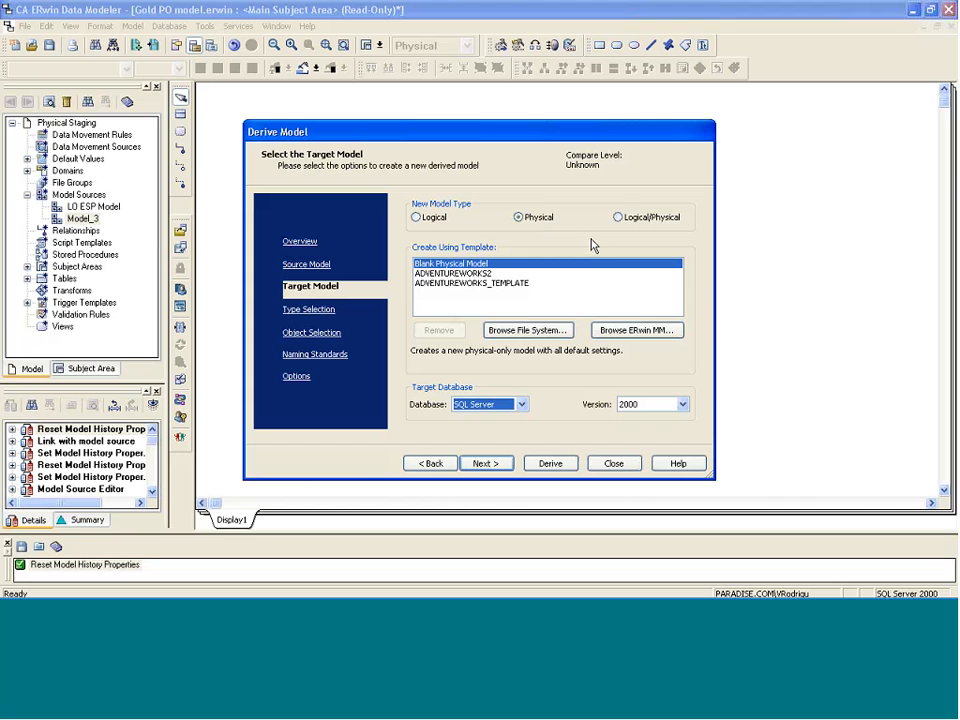
{"action": "left_click", "coordinate": [523, 404]}
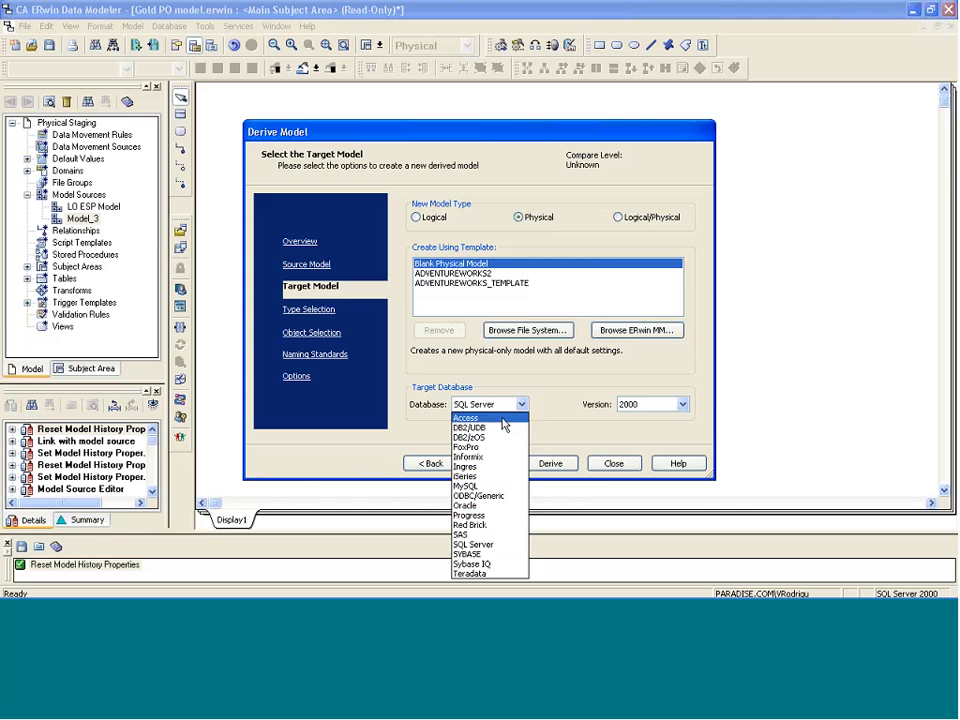
{"action": "left_click", "coordinate": [600, 447]}
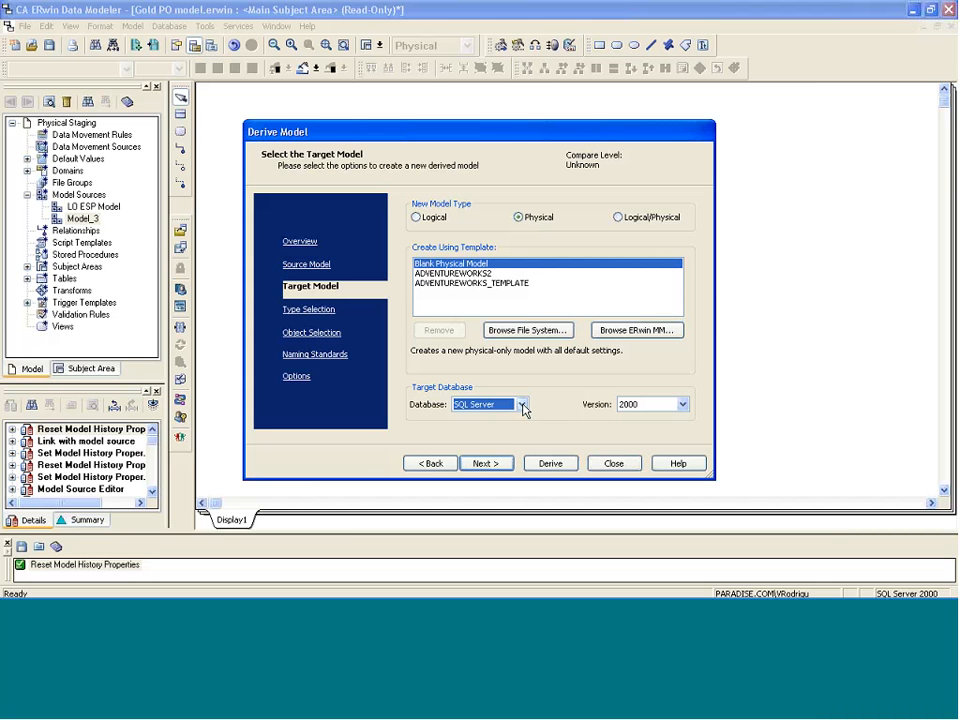
{"action": "left_click", "coordinate": [521, 405]}
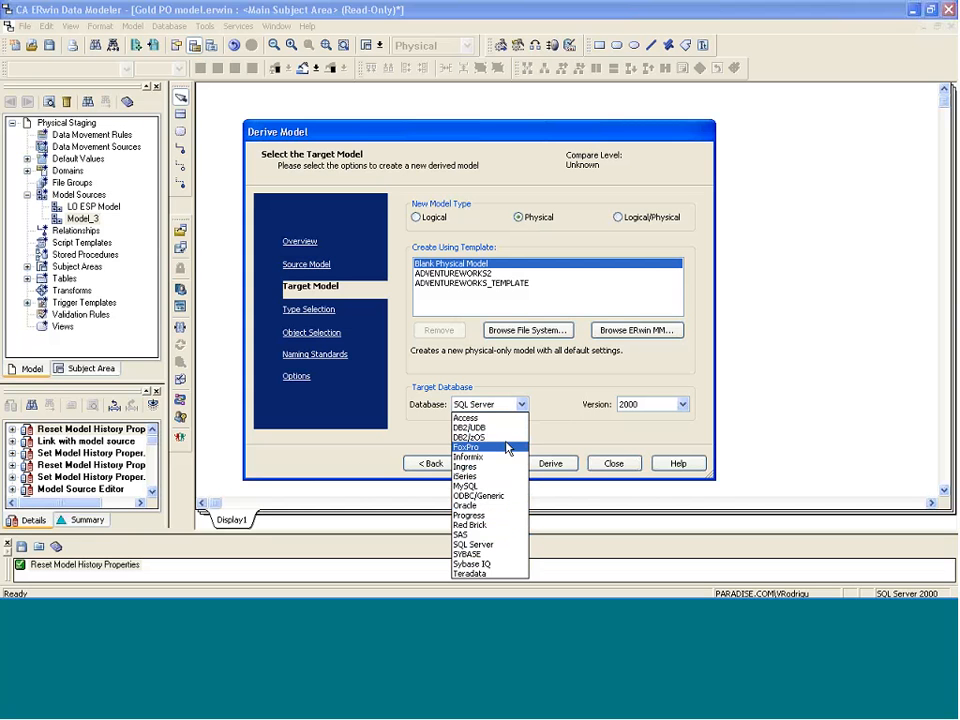
{"action": "left_click", "coordinate": [607, 467]}
{"action": "left_click", "coordinate": [612, 464]}
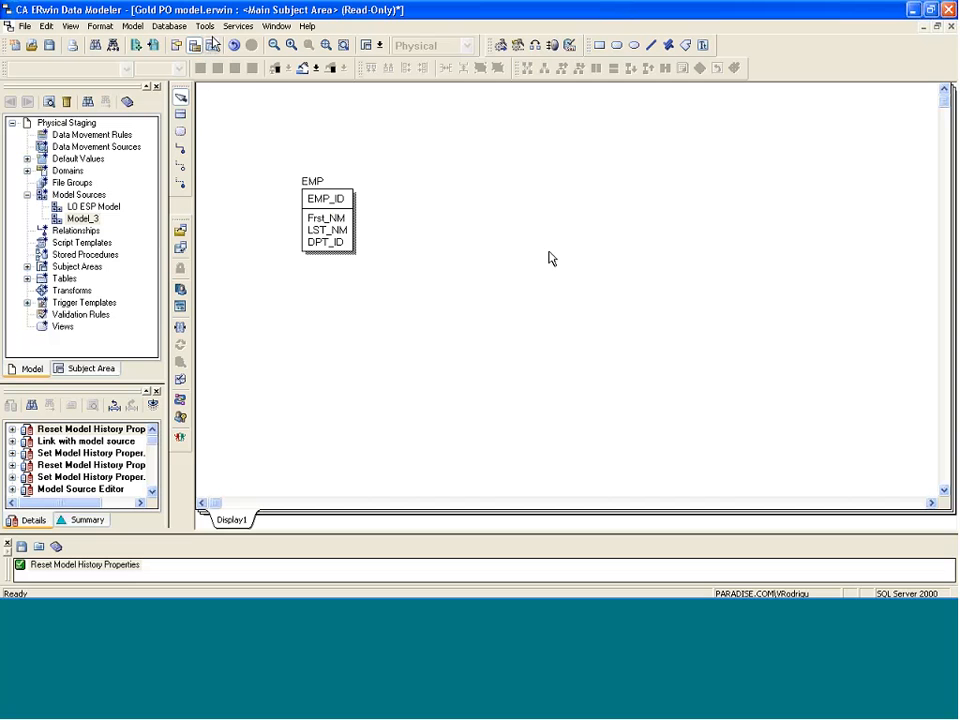
{"action": "left_click", "coordinate": [204, 26]}
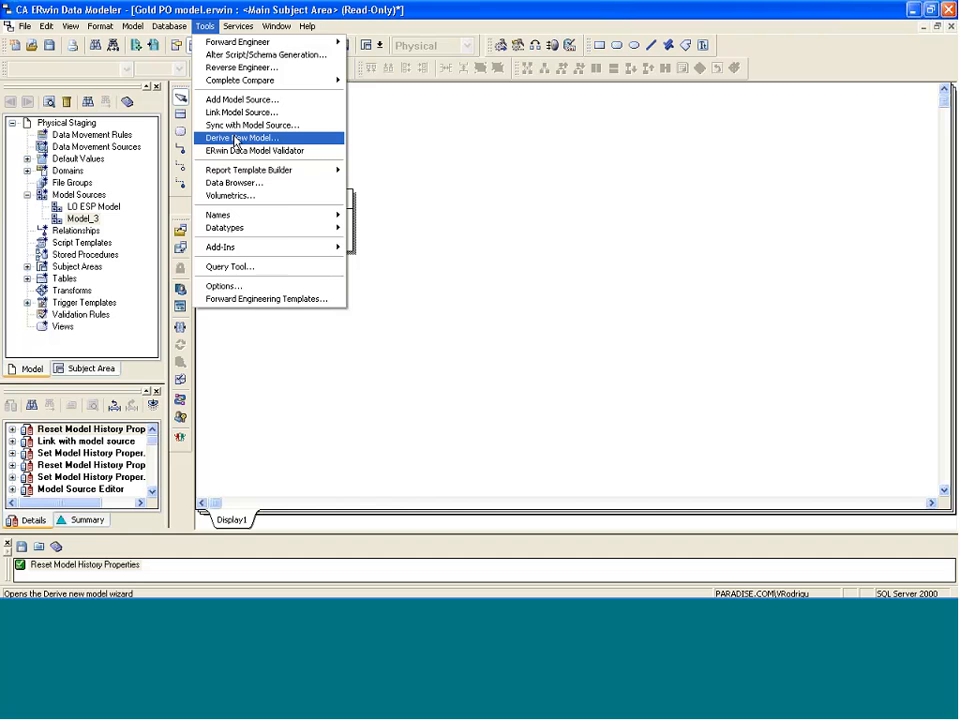
{"action": "left_click", "coordinate": [323, 8]}
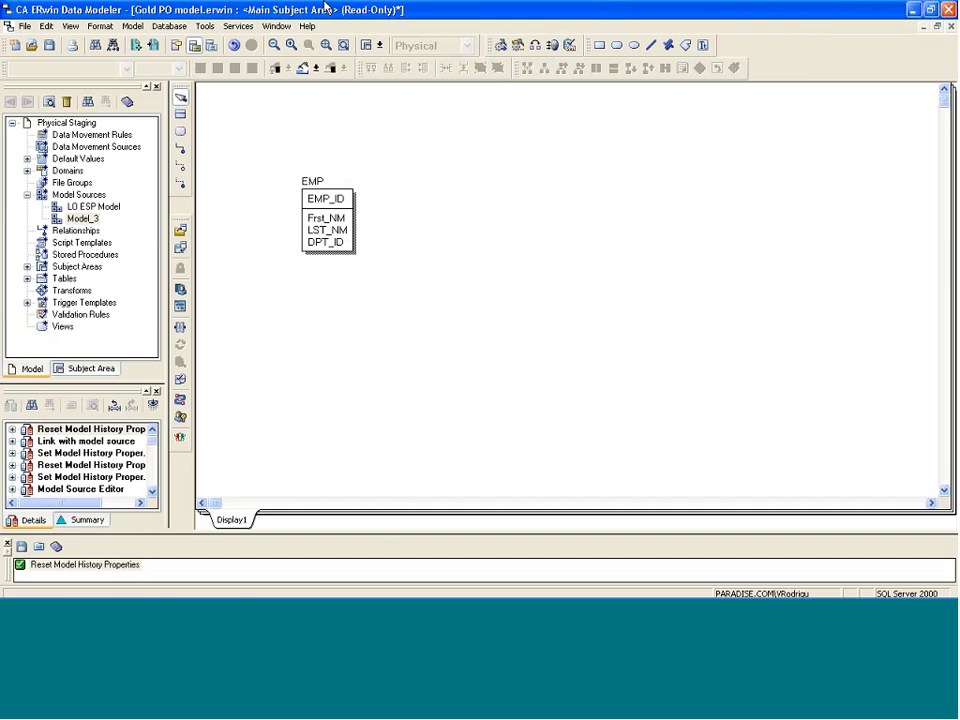